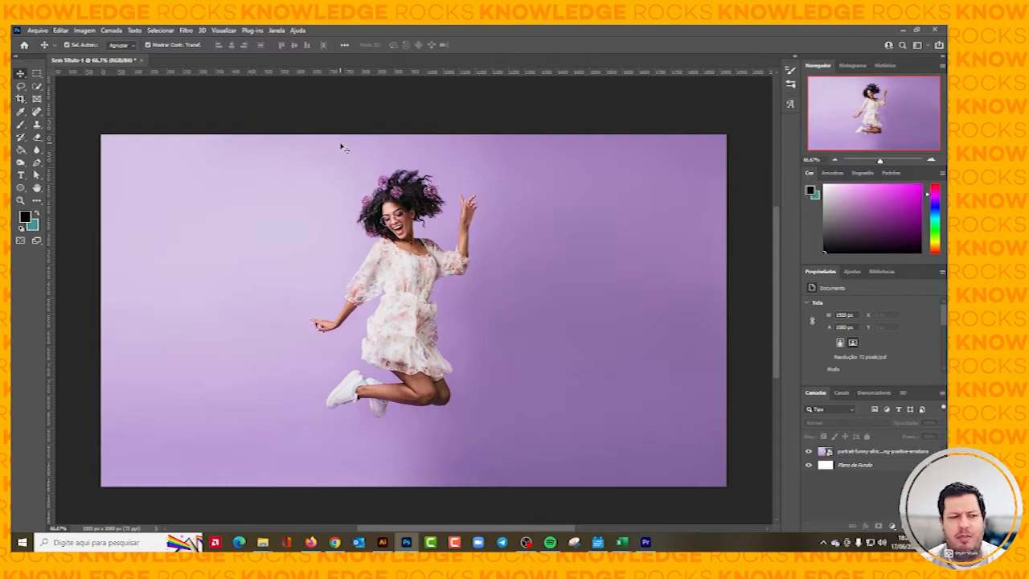
{"action": "scroll", "coordinate": [341, 147], "scroll_direction": "down", "scroll_amount": 1}
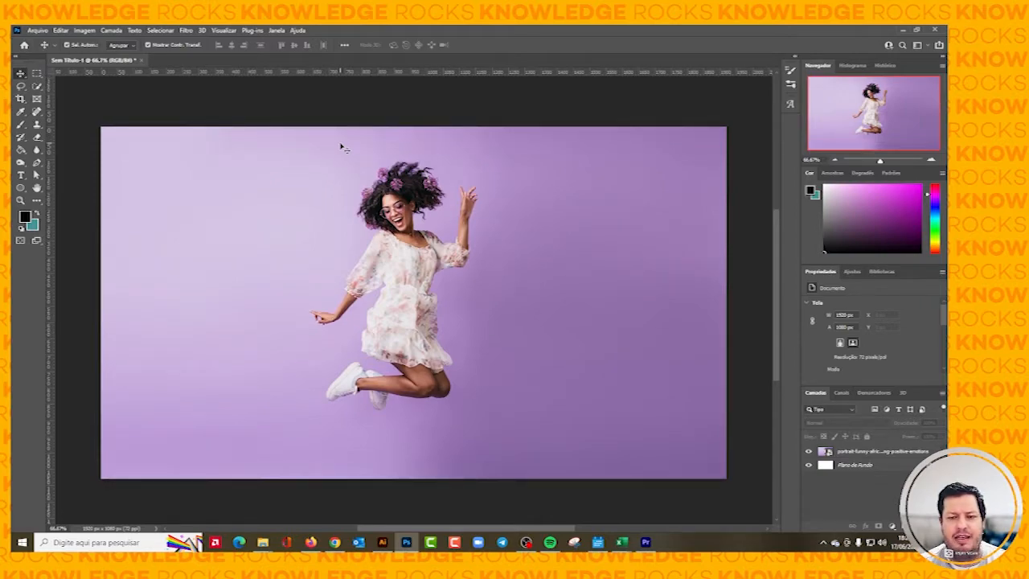
{"action": "scroll", "coordinate": [574, 153], "scroll_direction": "right", "scroll_amount": 1}
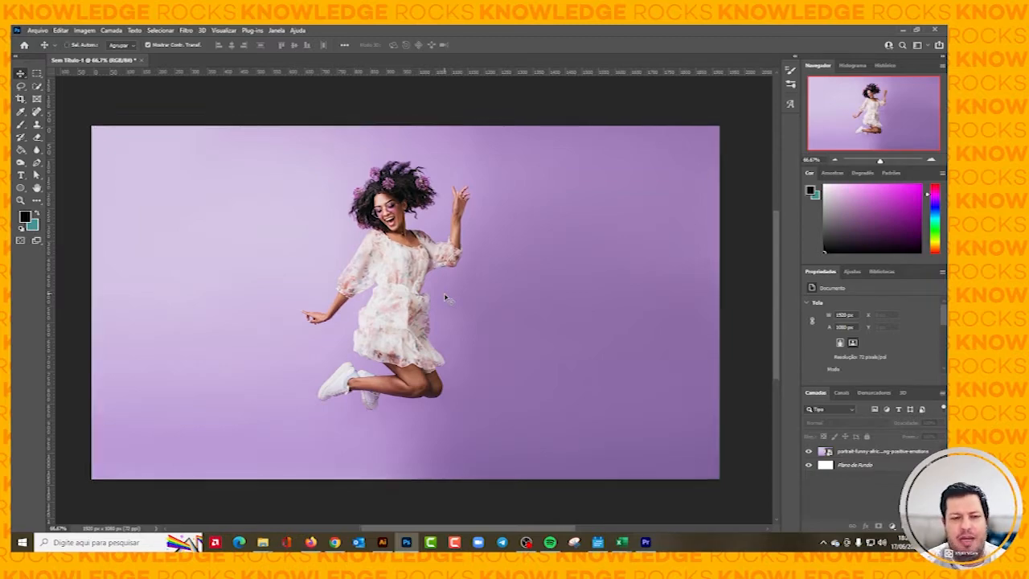
{"action": "key", "text": "ctrl+plus"}
{"action": "scroll", "coordinate": [447, 298], "scroll_direction": "up", "scroll_amount": 1}
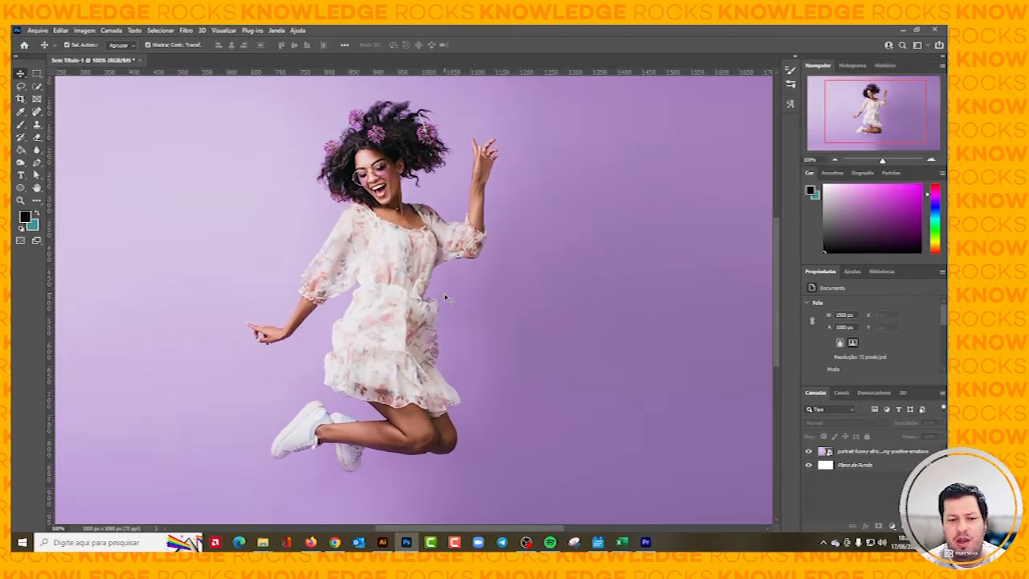
{"action": "scroll", "coordinate": [446, 299], "scroll_direction": "left", "scroll_amount": 2}
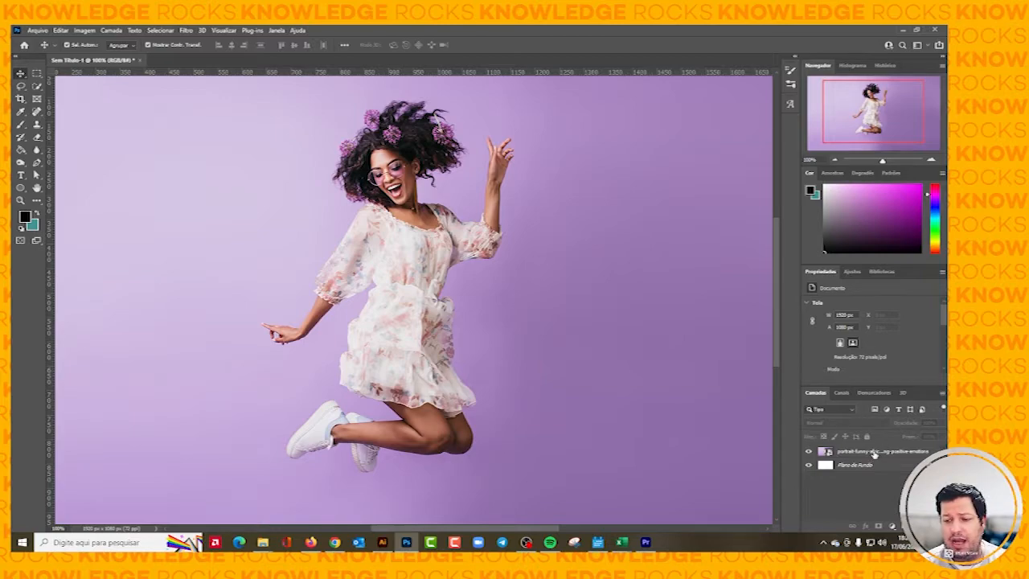
{"action": "left_click_drag", "start_coordinate": [875, 454], "coordinate": [878, 526]}
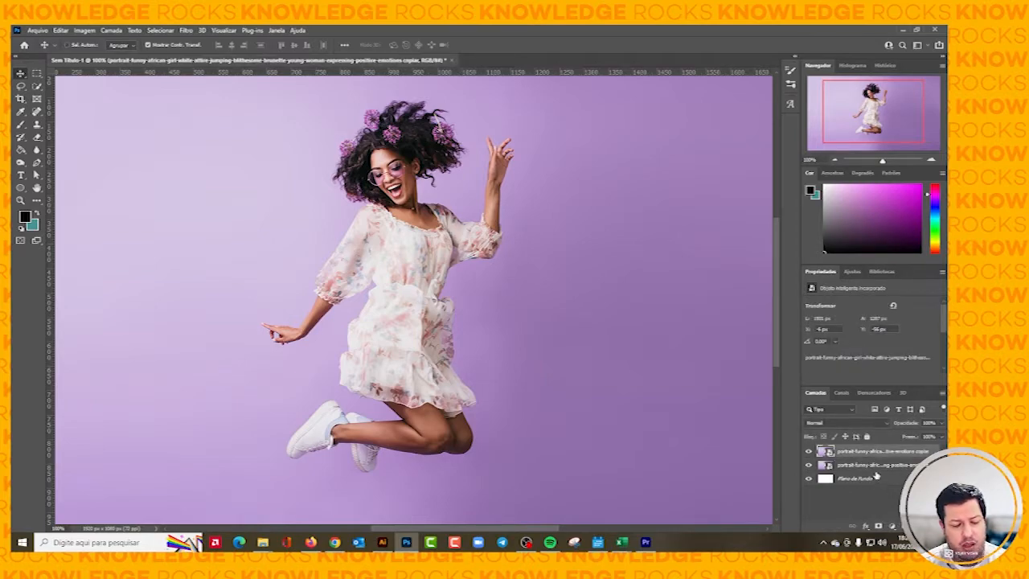
{"action": "key", "text": "Delete"}
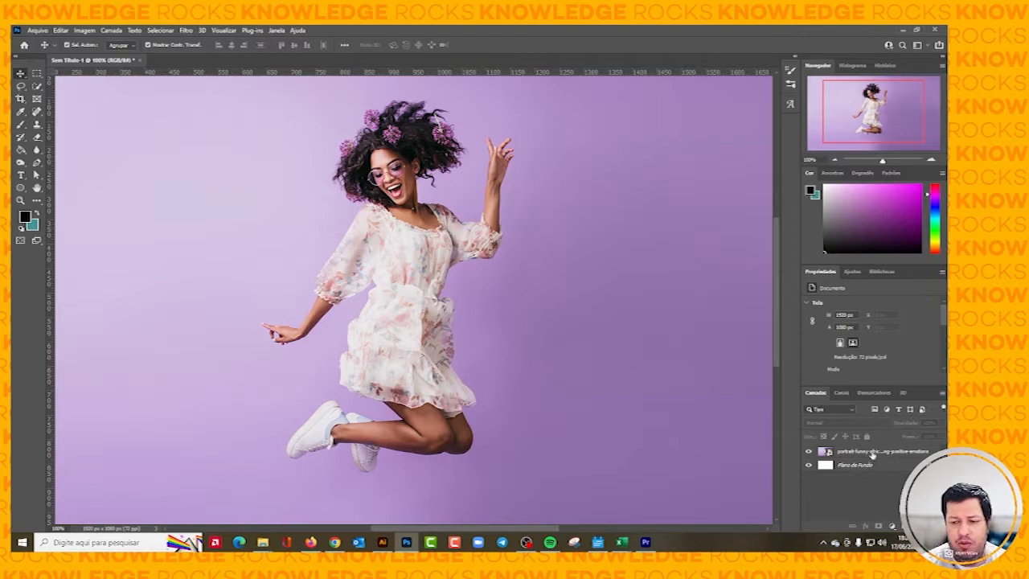
Duplicate the jumping woman's photo layer and rasterize the copy.
{"action": "left_click", "coordinate": [874, 455]}
{"action": "left_click_drag", "start_coordinate": [874, 455], "coordinate": [708, 329]}
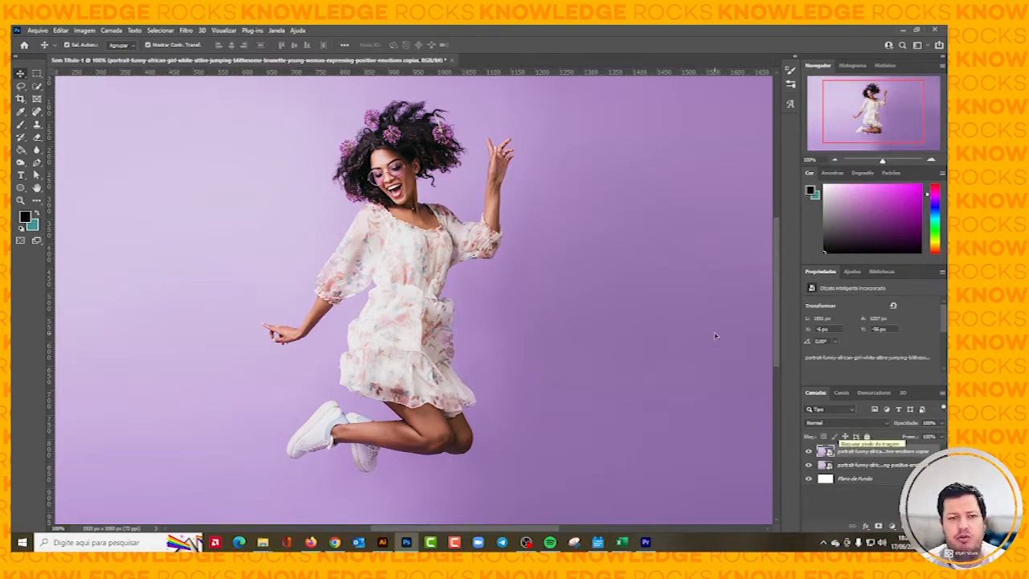
{"action": "right_click", "coordinate": [901, 455]}
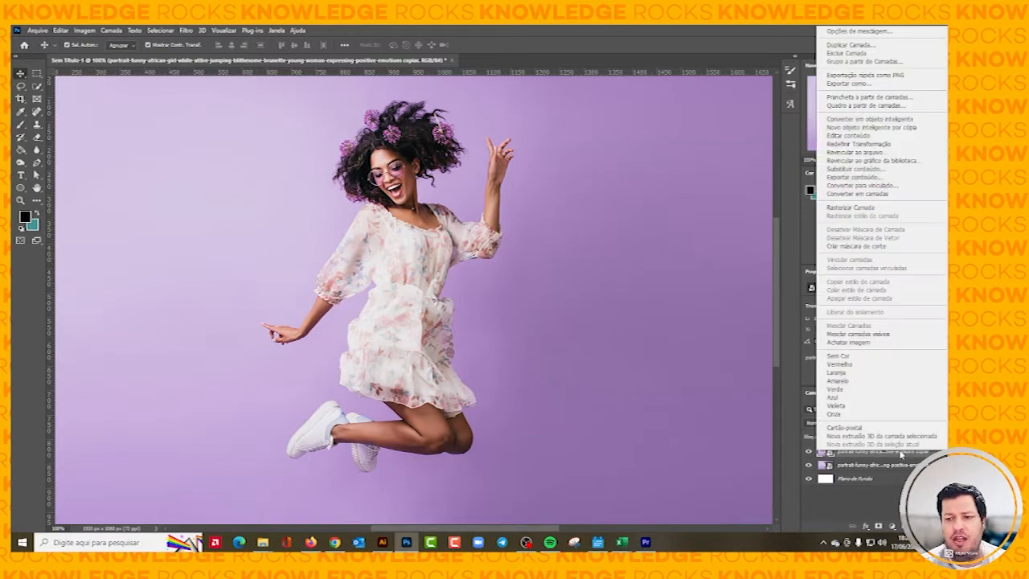
{"action": "left_click", "coordinate": [864, 209]}
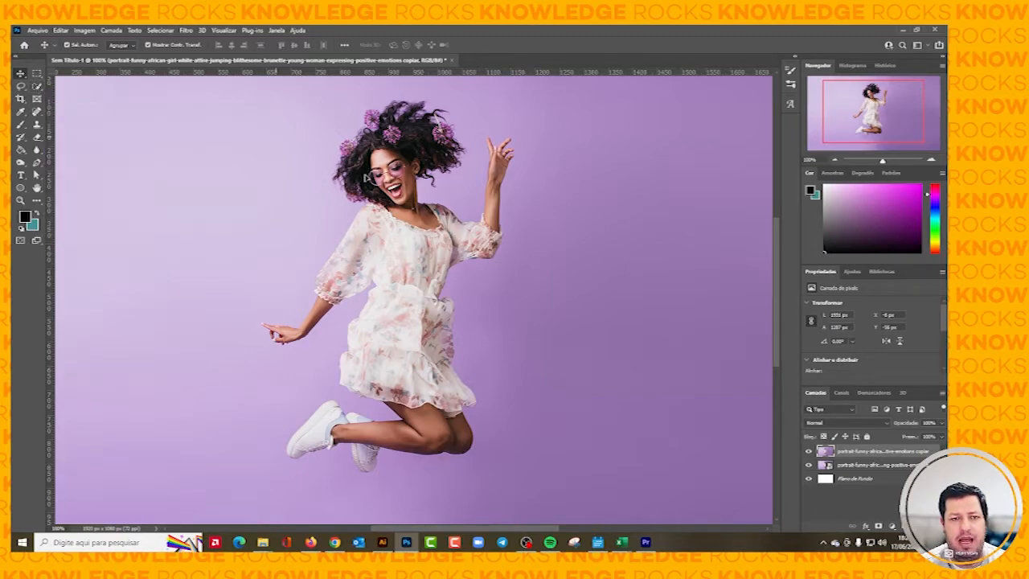
Try selecting the woman's dress and body on the rasterized copy with an enlarged Quick Selection brush, and deselect.
{"action": "left_click", "coordinate": [36, 86]}
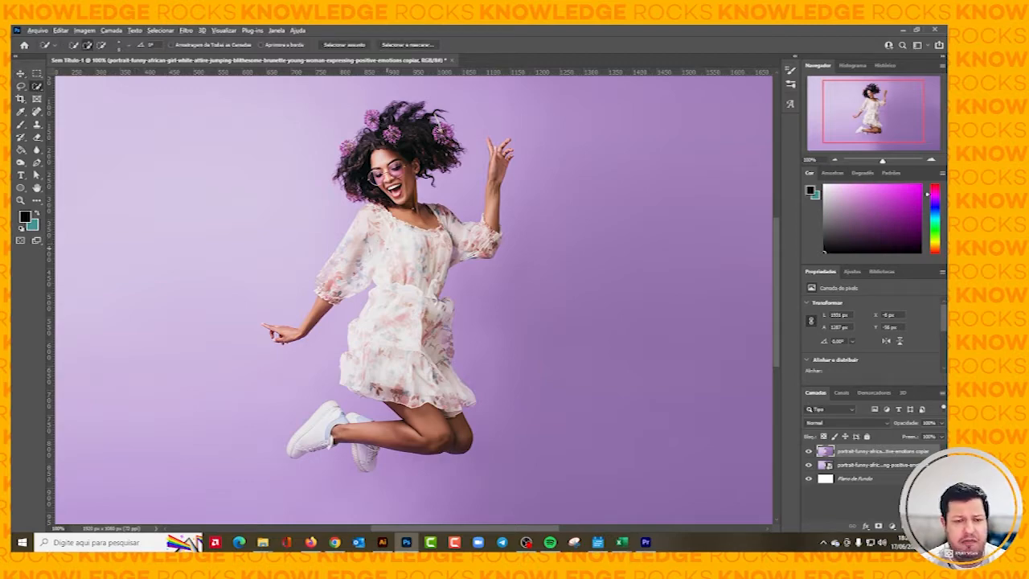
{"action": "left_click_drag", "start_coordinate": [387, 249], "coordinate": [413, 251]}
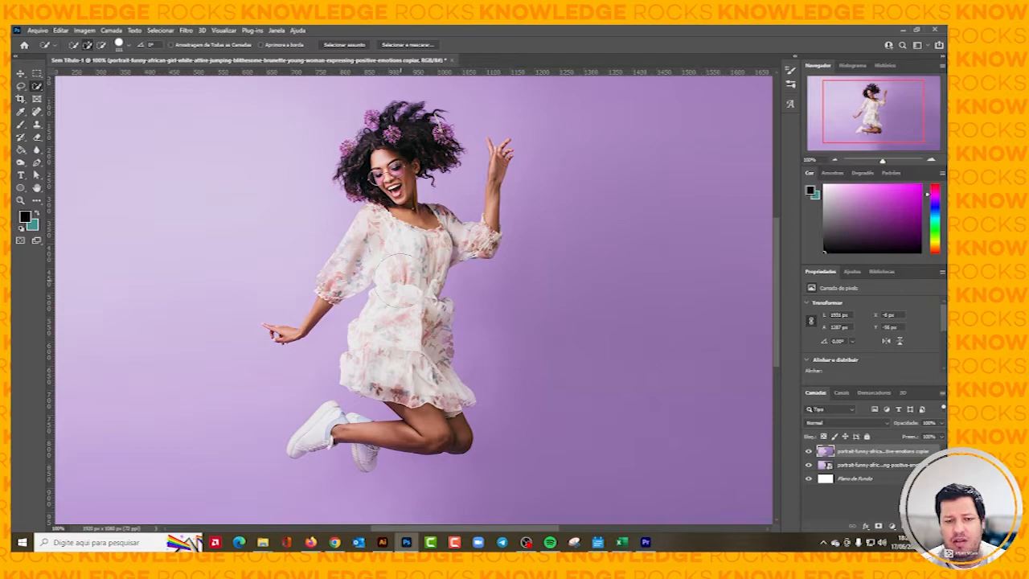
{"action": "key", "text": "ctrl+minus"}
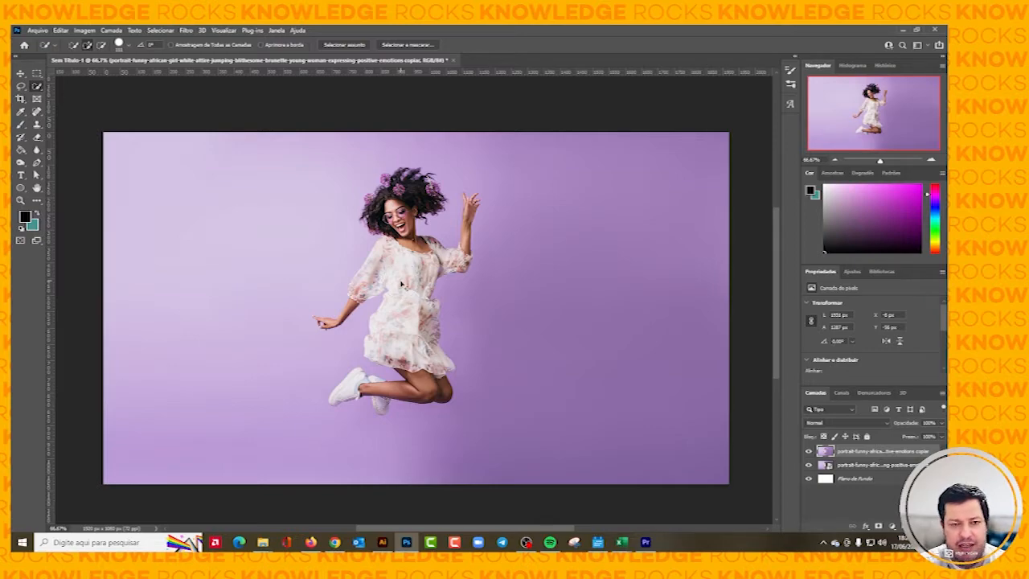
{"action": "key", "text": "ctrl+plus"}
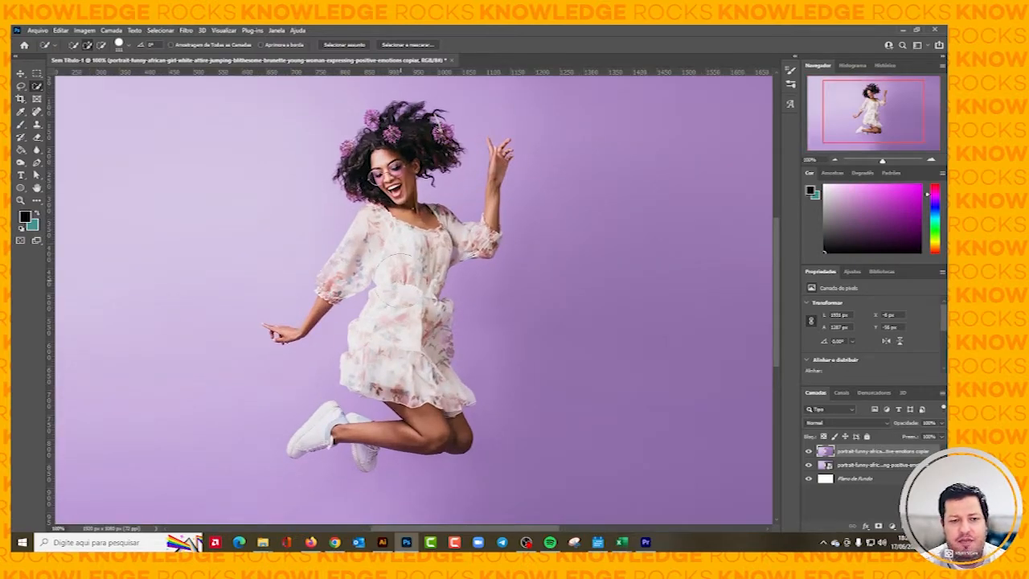
{"action": "scroll", "coordinate": [396, 265], "scroll_direction": "up", "scroll_amount": 1}
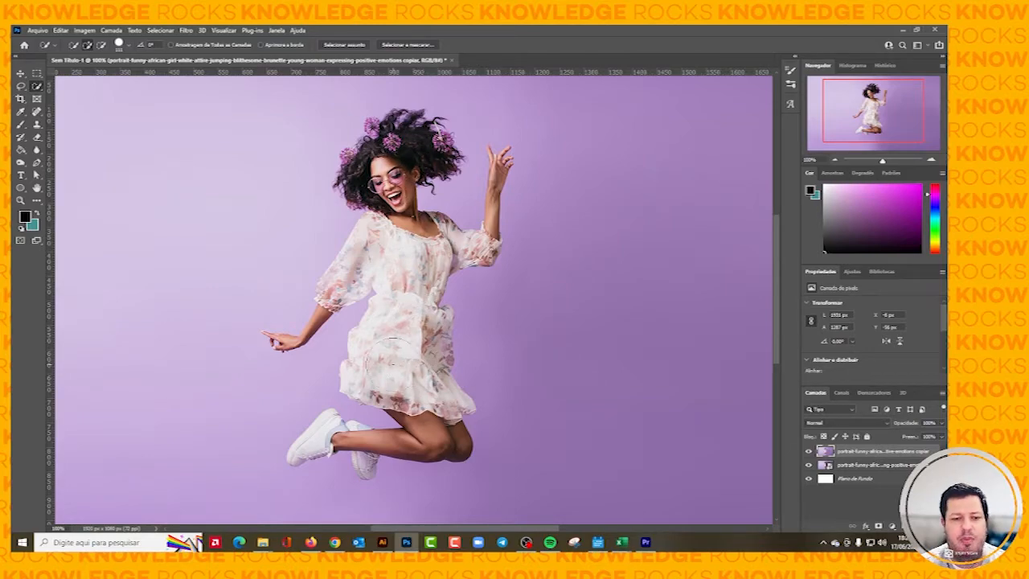
{"action": "left_click", "coordinate": [382, 249]}
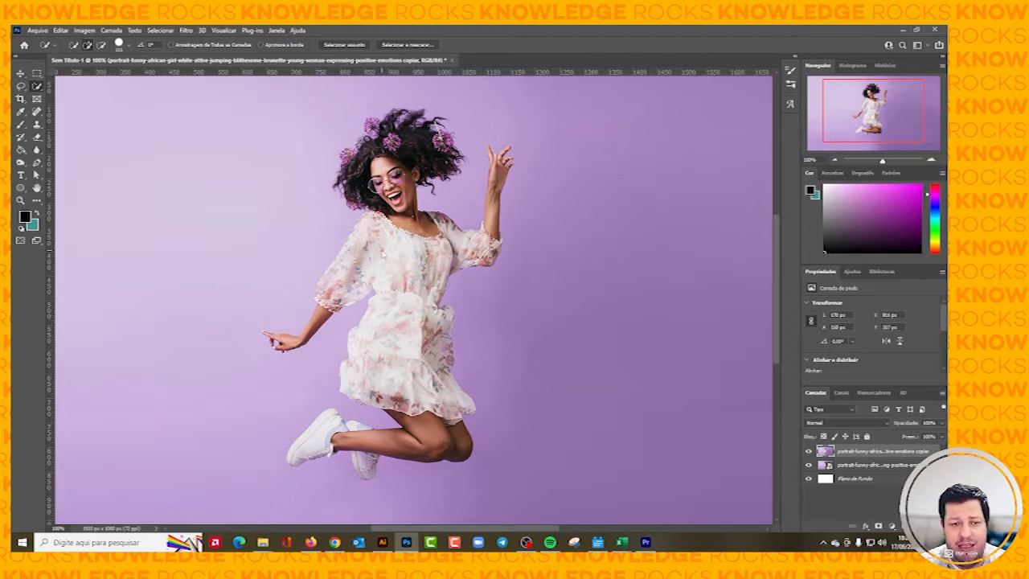
{"action": "mouse_move", "coordinate": [382, 250]}
{"action": "left_mouse_down"}
{"action": "mouse_move", "coordinate": [402, 362]}
{"action": "mouse_move", "coordinate": [405, 349]}
{"action": "mouse_move", "coordinate": [442, 370]}
{"action": "mouse_move", "coordinate": [426, 418]}
{"action": "mouse_move", "coordinate": [406, 418]}
{"action": "mouse_move", "coordinate": [446, 422]}
{"action": "mouse_move", "coordinate": [394, 218]}
{"action": "mouse_move", "coordinate": [396, 164]}
{"action": "left_mouse_up"}
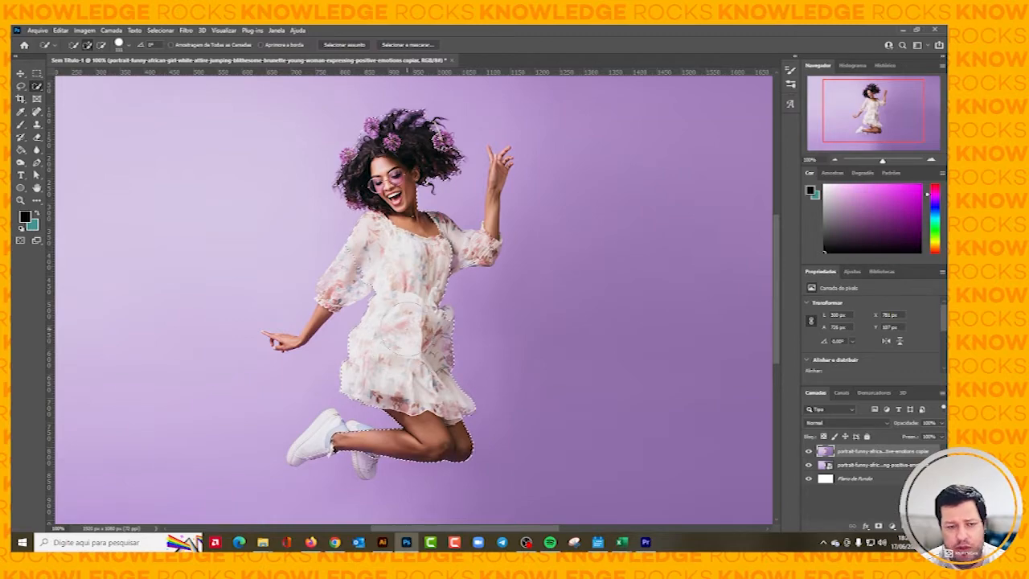
{"action": "key", "text": "m"}
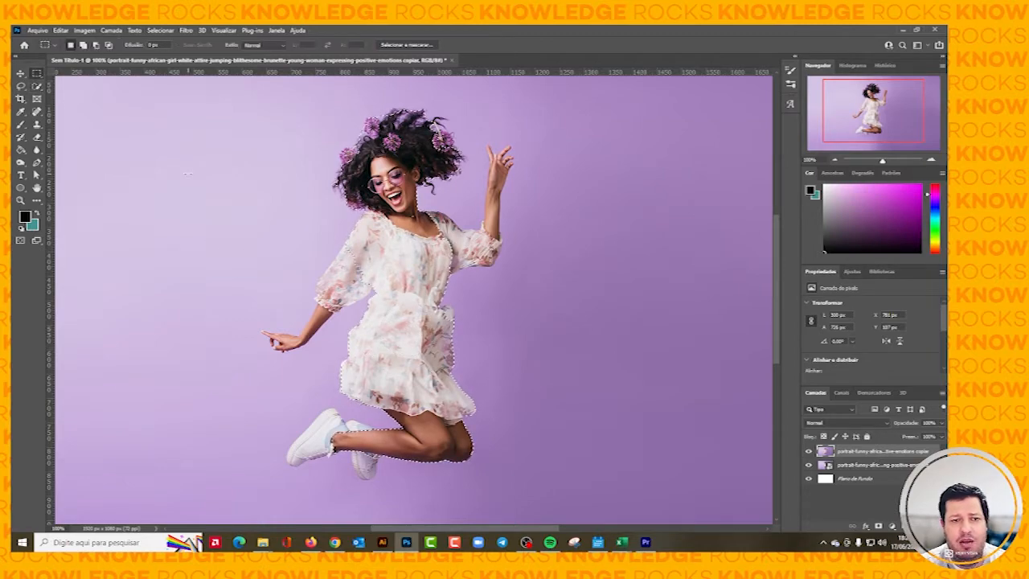
{"action": "key", "text": "ctrl+d"}
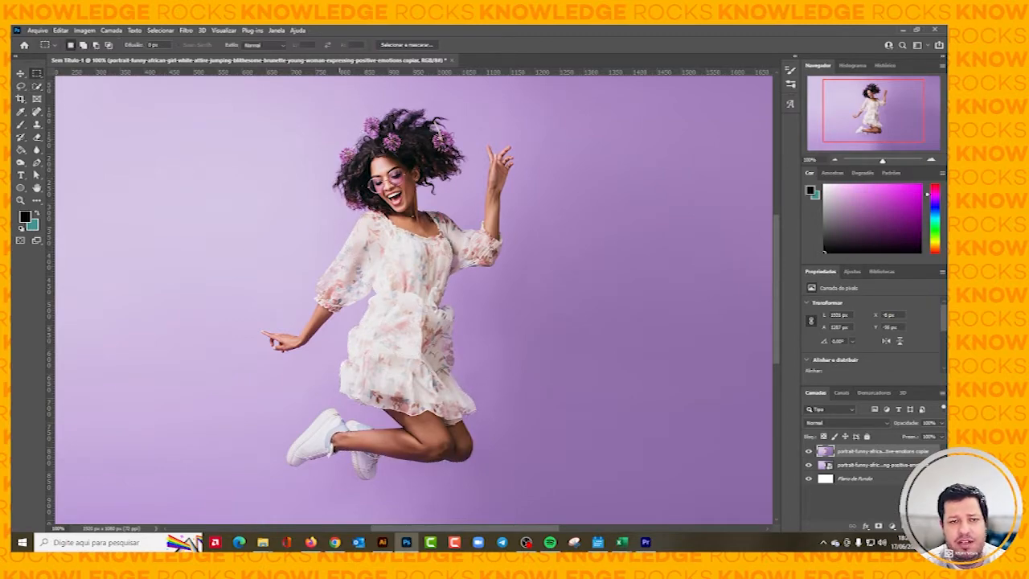
Select the whole woman automatically on the rasterized copy with Select Subject.
{"action": "left_click", "coordinate": [36, 87]}
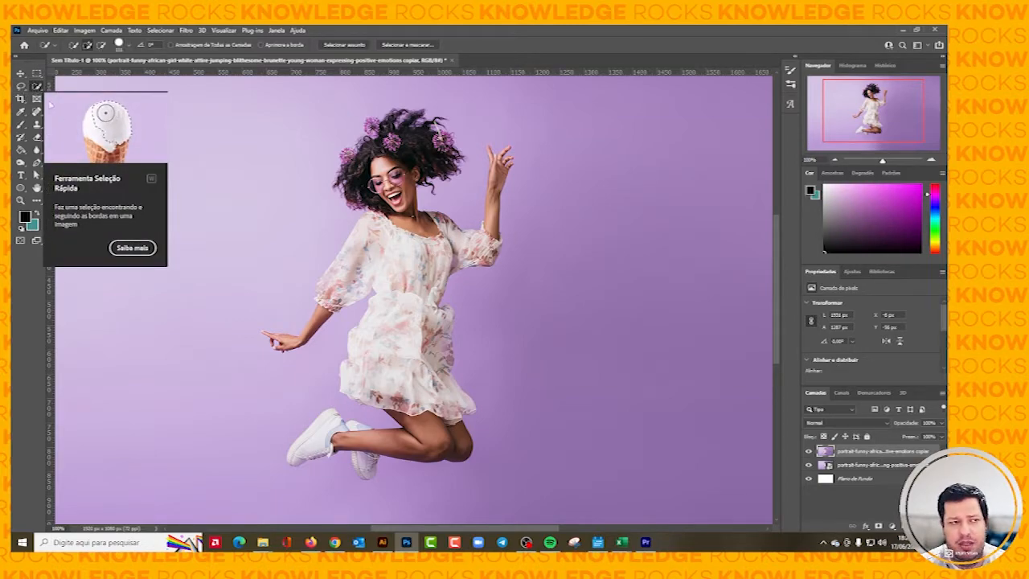
{"action": "left_click", "coordinate": [341, 46]}
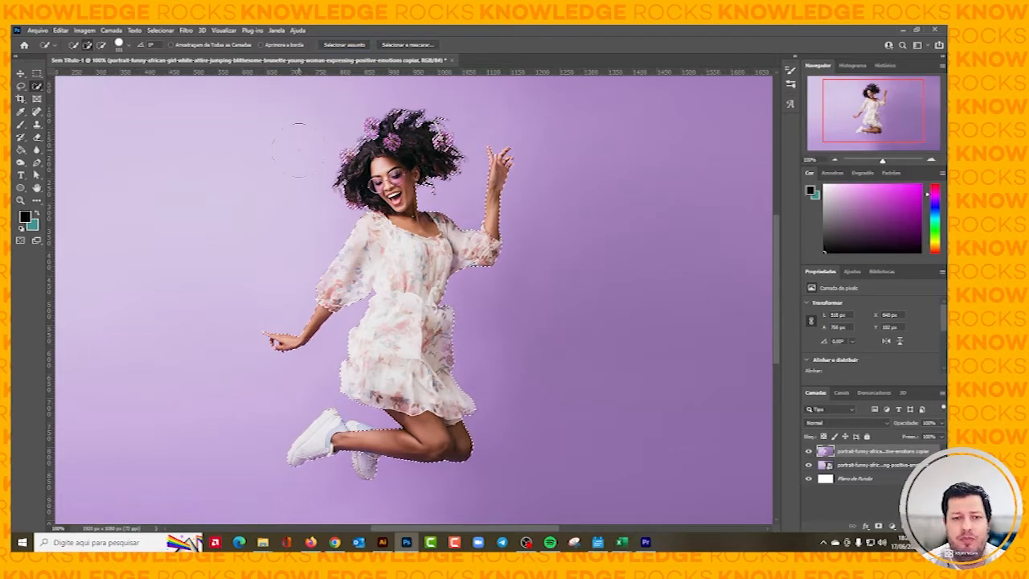
{"action": "key", "text": "ctrl+plus"}
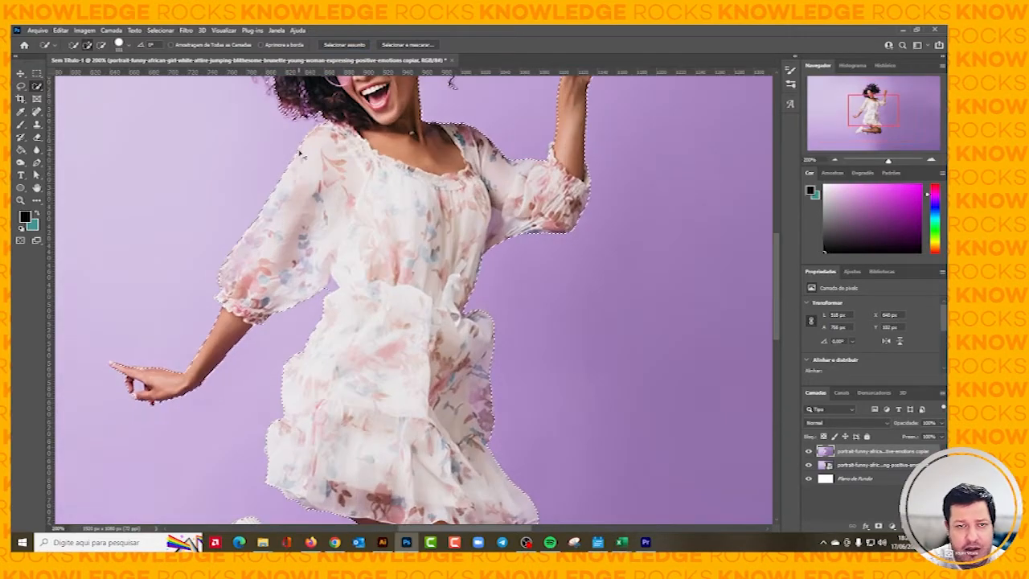
{"action": "key", "text": "ctrl+minus"}
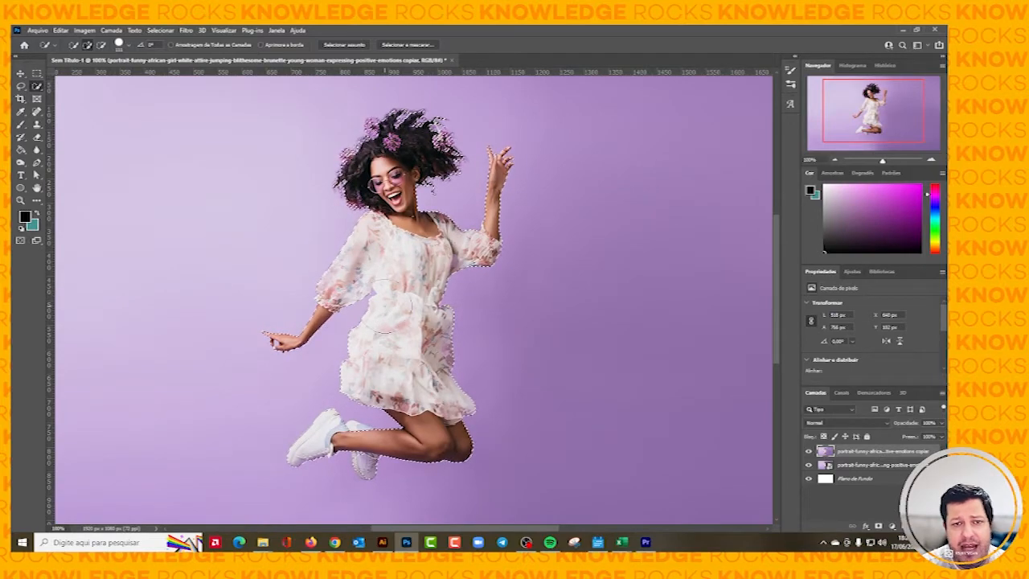
Shrink the Quick Selection brush and refine the selection edge around the woman's white shoes.
{"action": "scroll", "coordinate": [385, 282], "scroll_direction": "down", "scroll_amount": 1}
{"action": "scroll", "coordinate": [384, 282], "scroll_direction": "down", "scroll_amount": 5}
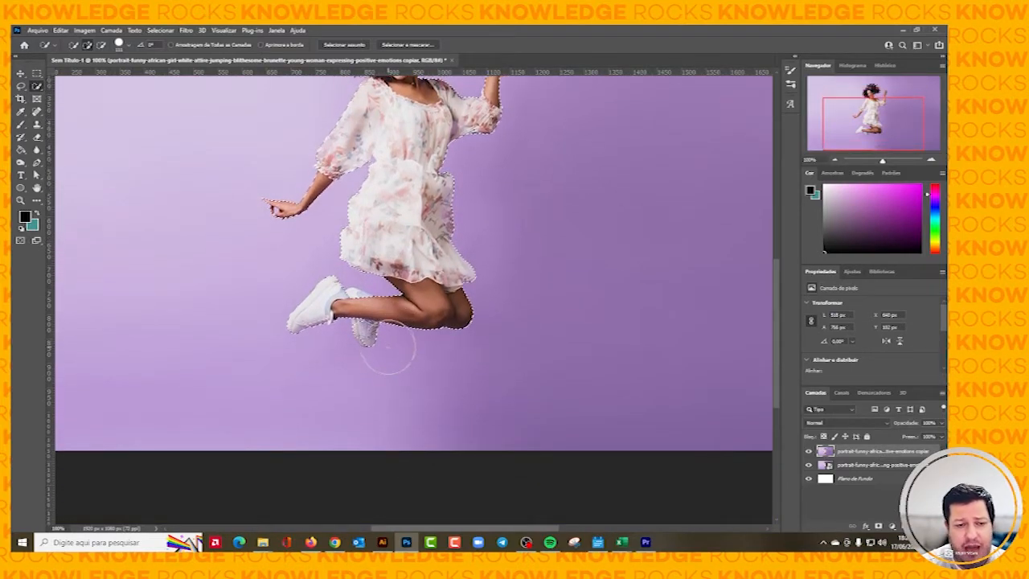
{"action": "key", "text": "ctrl+plus"}
{"action": "key", "text": "ctrl+plus"}
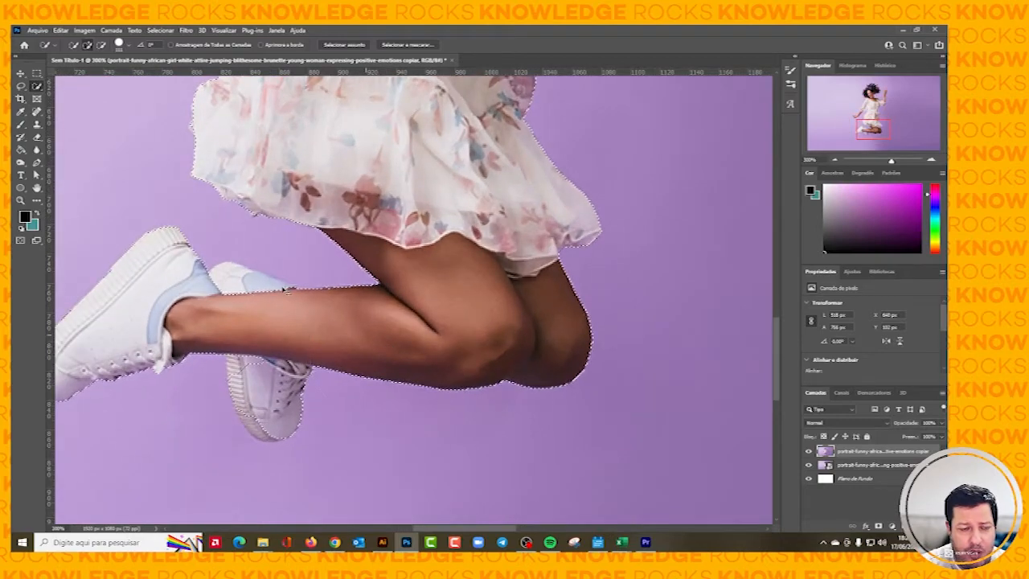
{"action": "scroll", "coordinate": [282, 286], "scroll_direction": "left", "scroll_amount": 2}
{"action": "scroll", "coordinate": [437, 287], "scroll_direction": "left", "scroll_amount": 1}
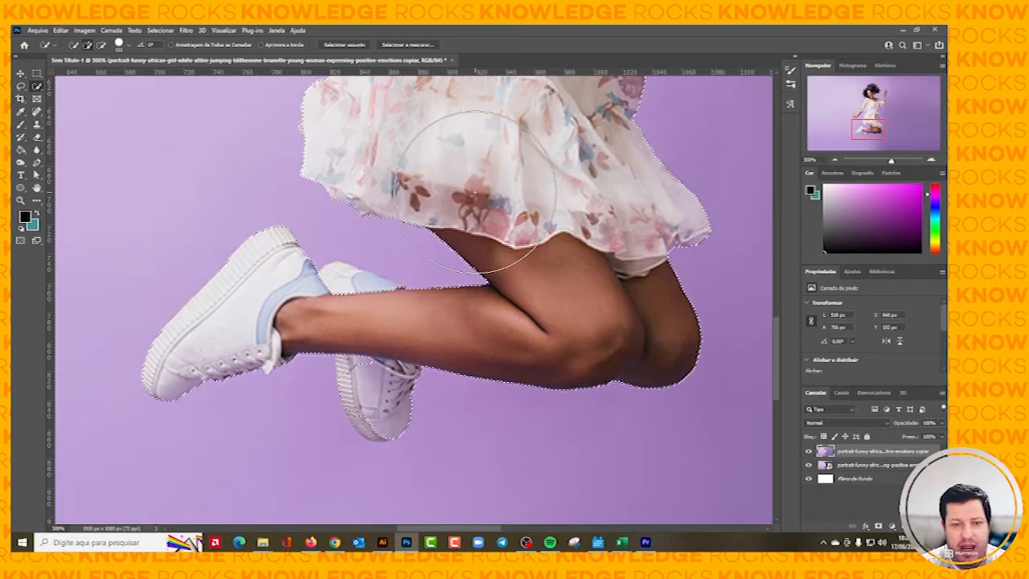
{"action": "key", "text": "alt"}
{"action": "left_click_drag", "start_coordinate": [477, 193], "coordinate": [402, 203]}
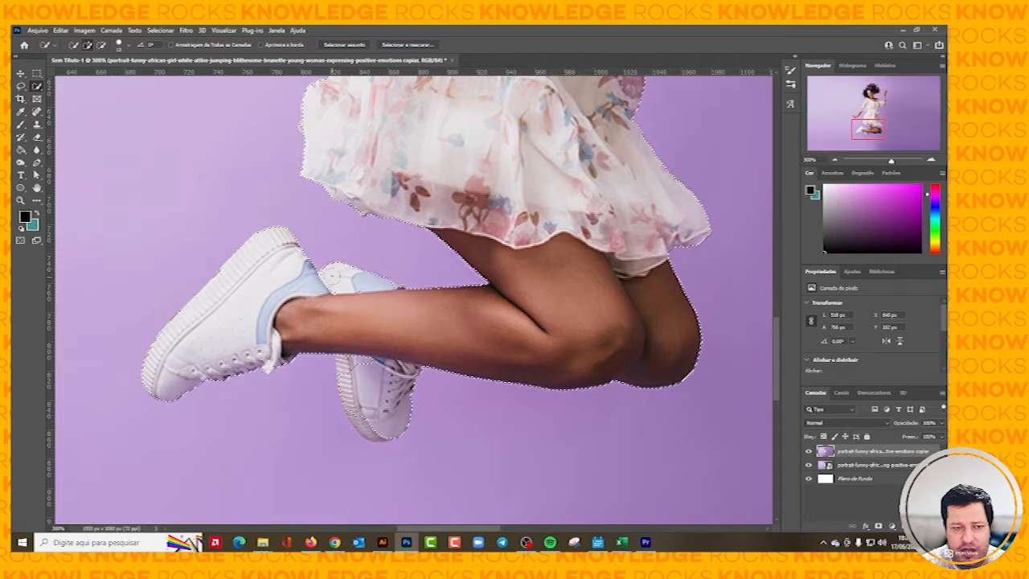
{"action": "scroll", "coordinate": [334, 277], "scroll_direction": "down", "scroll_amount": 2}
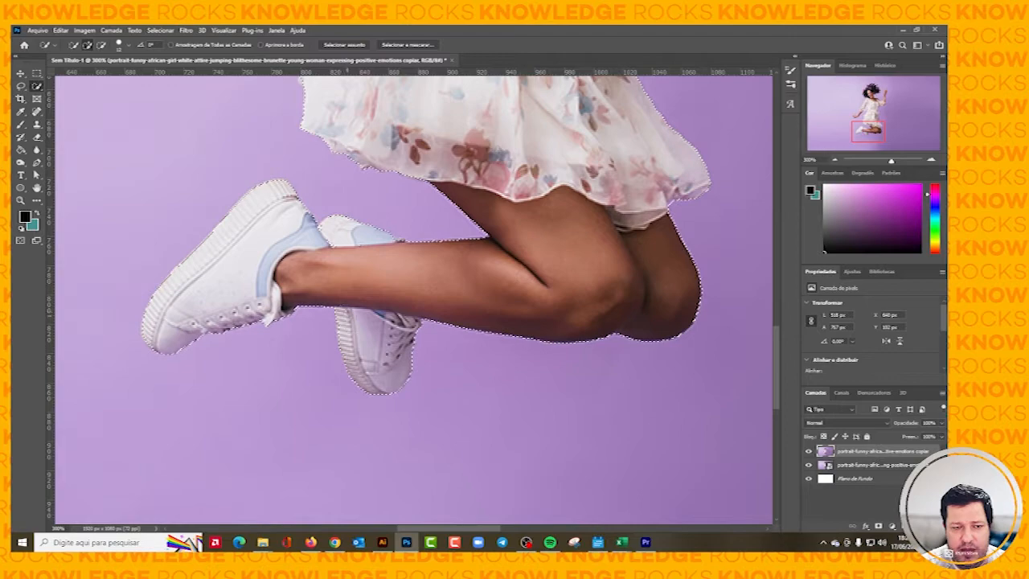
Examine the selection outline around the dress, arms, hair and flowers, up close and on the whole figure.
{"action": "scroll", "coordinate": [399, 246], "scroll_direction": "up", "scroll_amount": 2}
{"action": "scroll", "coordinate": [399, 246], "scroll_direction": "up", "scroll_amount": 6}
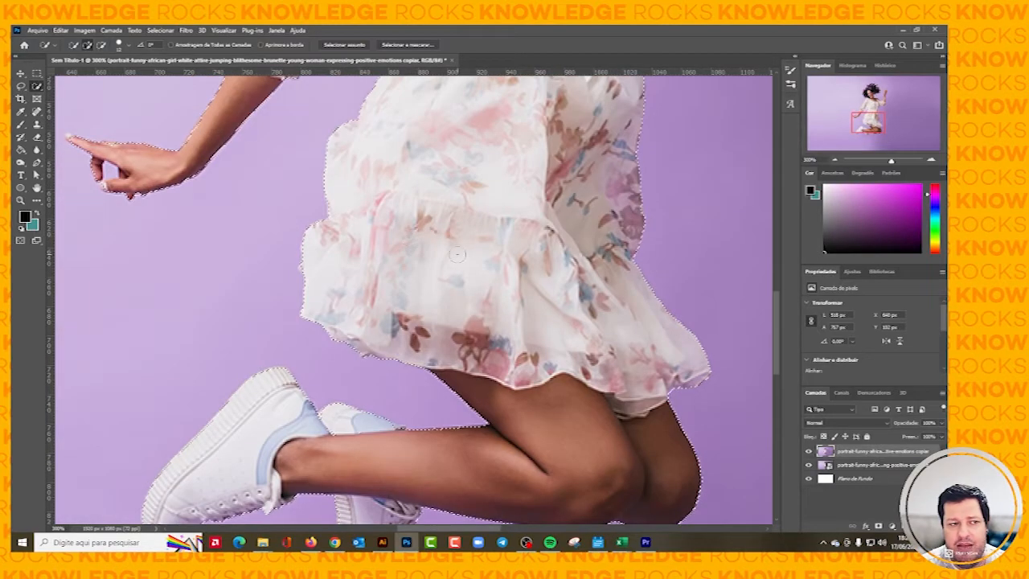
{"action": "scroll", "coordinate": [460, 254], "scroll_direction": "up", "scroll_amount": 7}
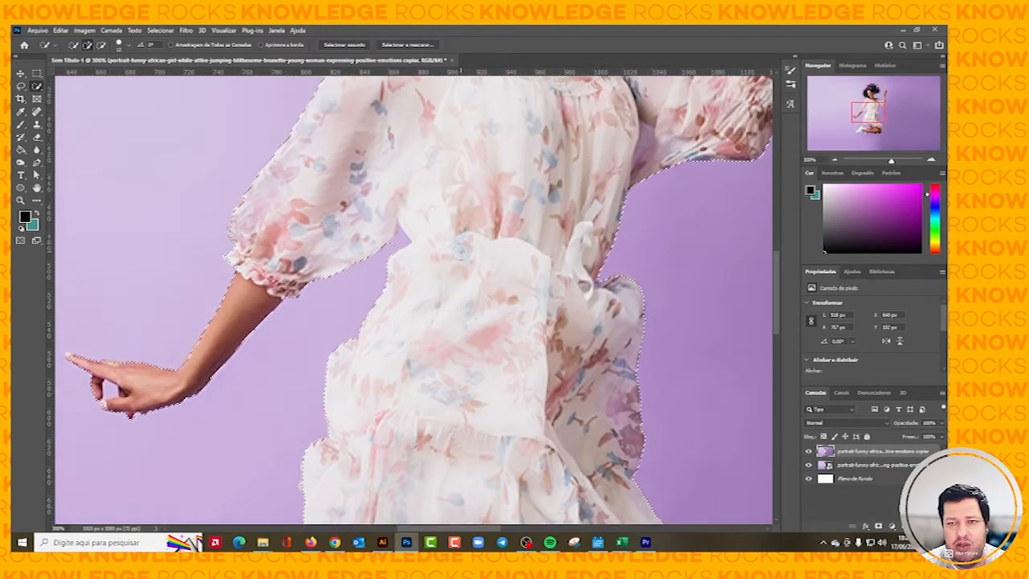
{"action": "scroll", "coordinate": [462, 246], "scroll_direction": "up", "scroll_amount": 9}
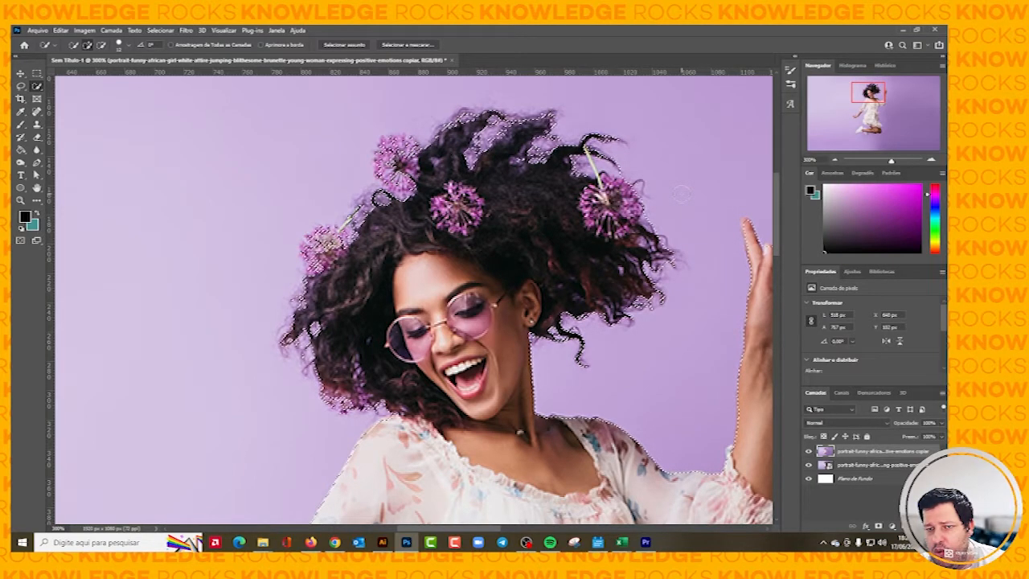
{"action": "key", "text": "alt"}
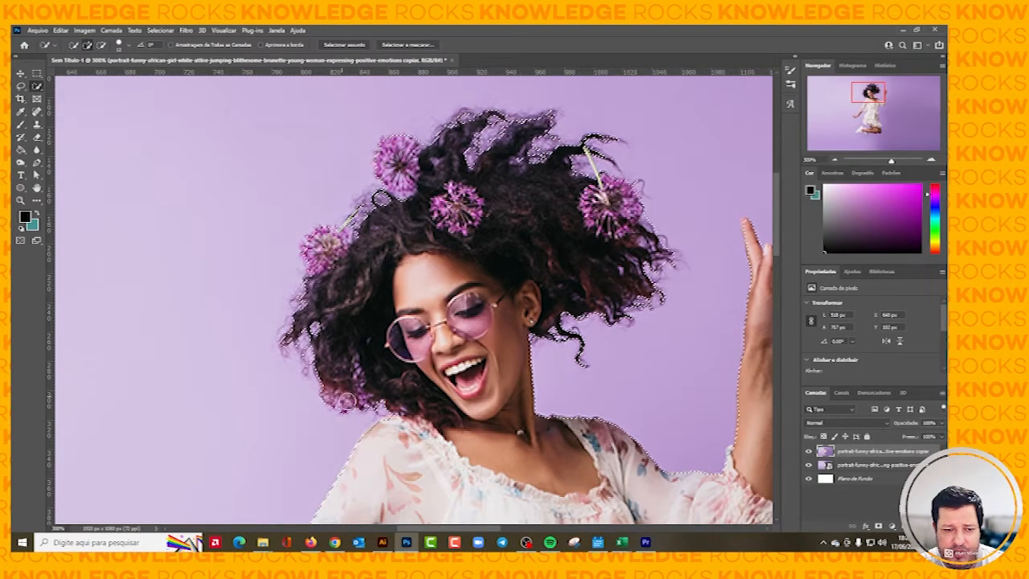
{"action": "scroll", "coordinate": [417, 309], "scroll_direction": "down", "scroll_amount": 1}
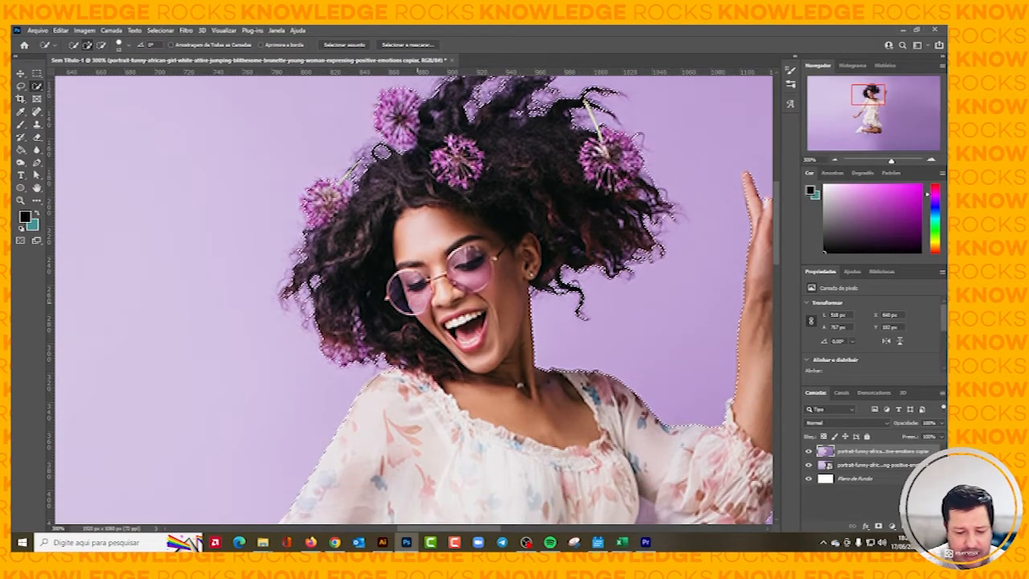
{"action": "scroll", "coordinate": [418, 307], "scroll_direction": "down", "scroll_amount": 1}
{"action": "scroll", "coordinate": [418, 305], "scroll_direction": "down", "scroll_amount": 2}
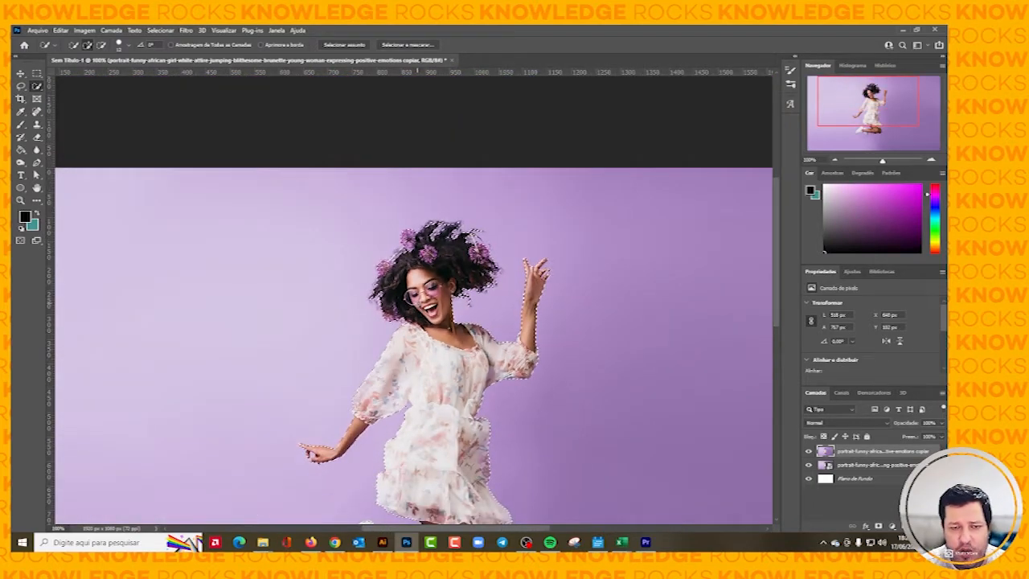
{"action": "scroll", "coordinate": [418, 306], "scroll_direction": "down", "scroll_amount": 1}
{"action": "scroll", "coordinate": [394, 292], "scroll_direction": "down", "scroll_amount": 2}
{"action": "scroll", "coordinate": [403, 290], "scroll_direction": "right", "scroll_amount": 3}
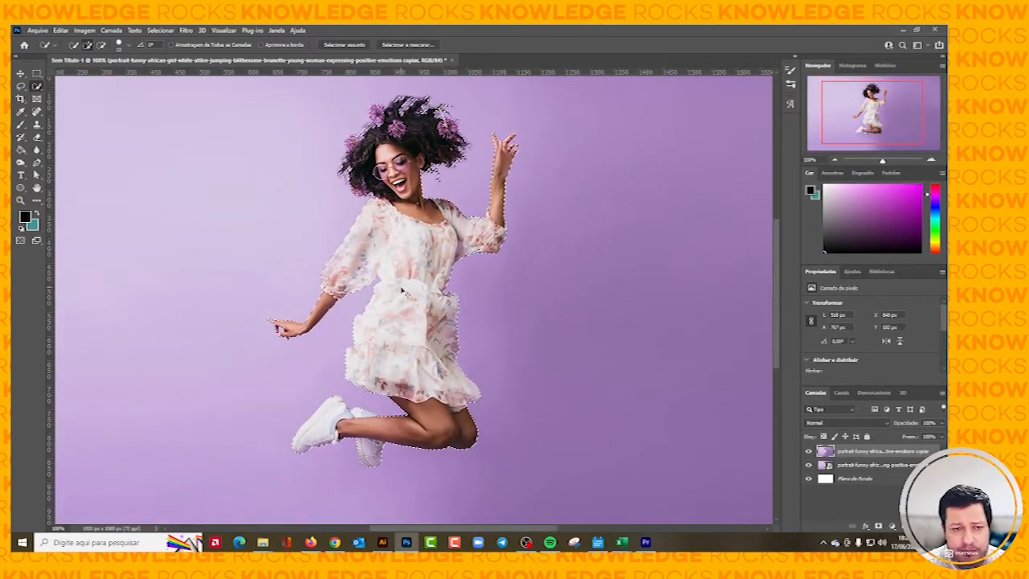
{"action": "scroll", "coordinate": [403, 290], "scroll_direction": "left", "scroll_amount": 1}
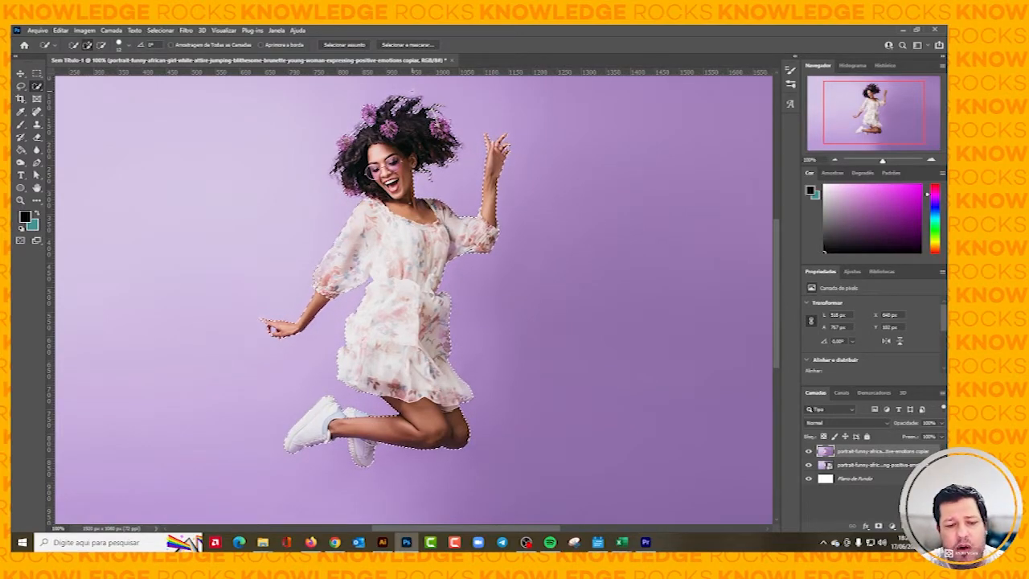
Open the woman's selection in Select and Mask and look over the available view modes.
{"action": "scroll", "coordinate": [412, 91], "scroll_direction": "up", "scroll_amount": 1}
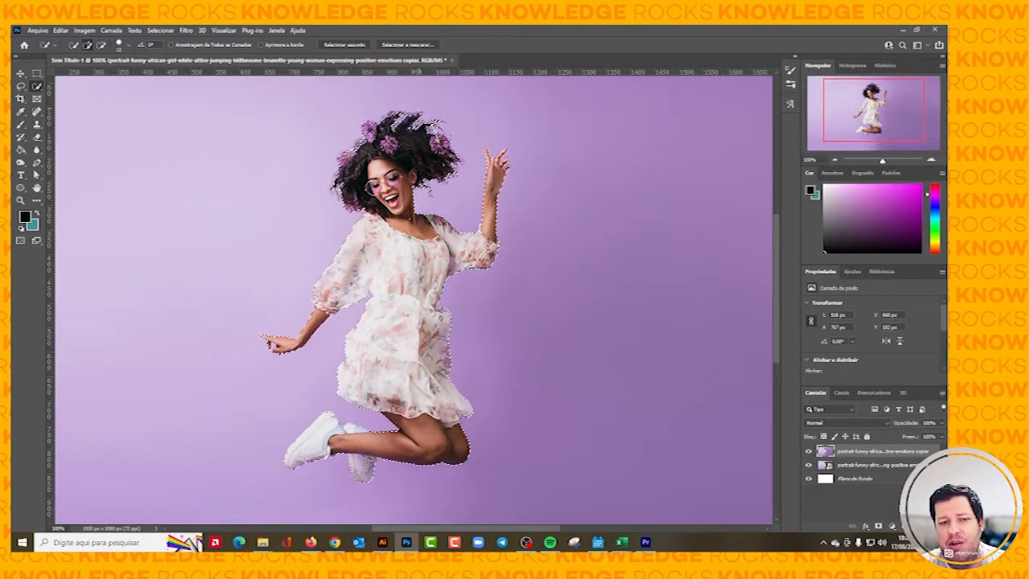
{"action": "scroll", "coordinate": [414, 299], "scroll_direction": "up", "scroll_amount": 1}
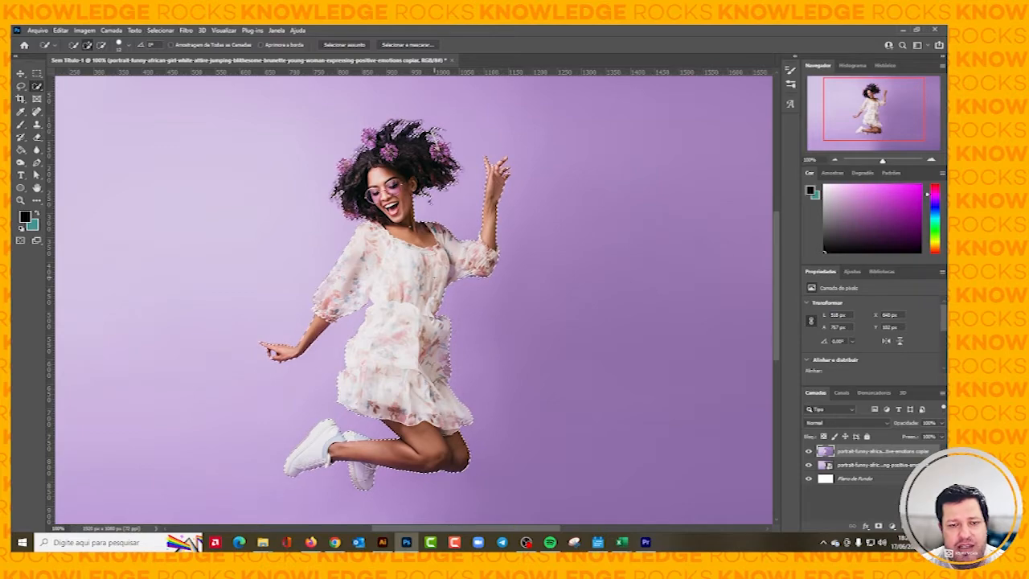
{"action": "left_click", "coordinate": [404, 46]}
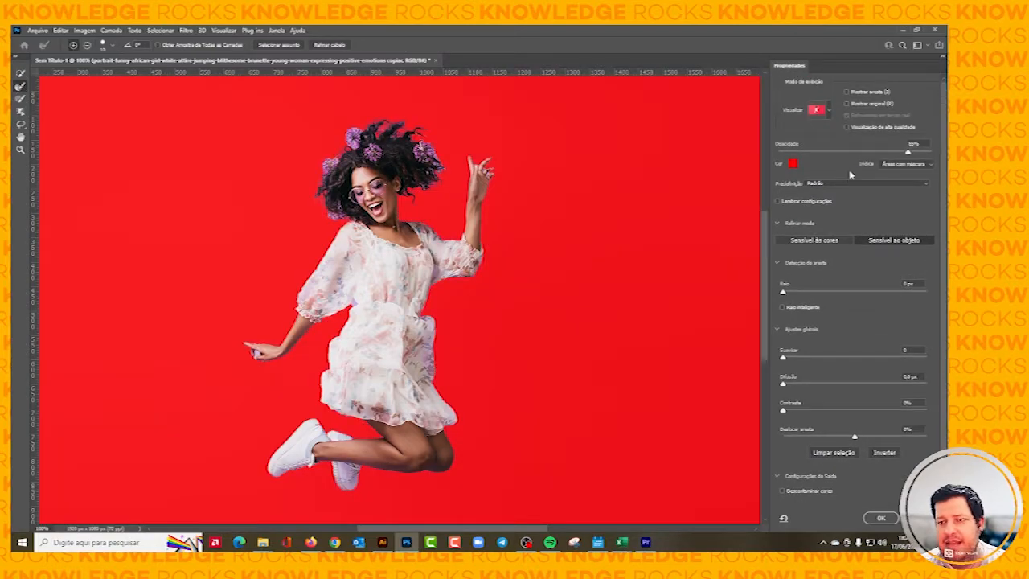
{"action": "left_click", "coordinate": [830, 111]}
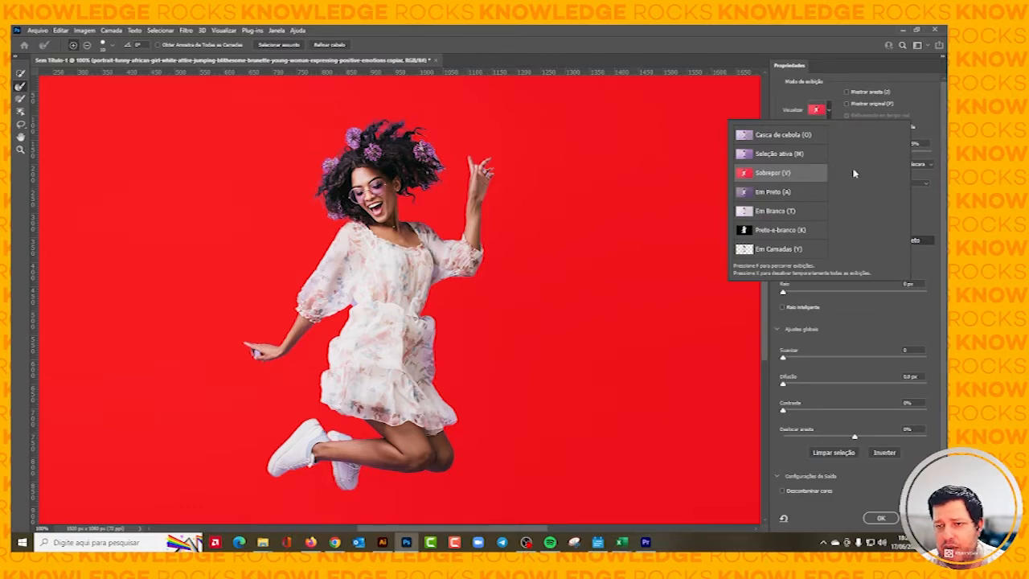
{"action": "left_click", "coordinate": [832, 79]}
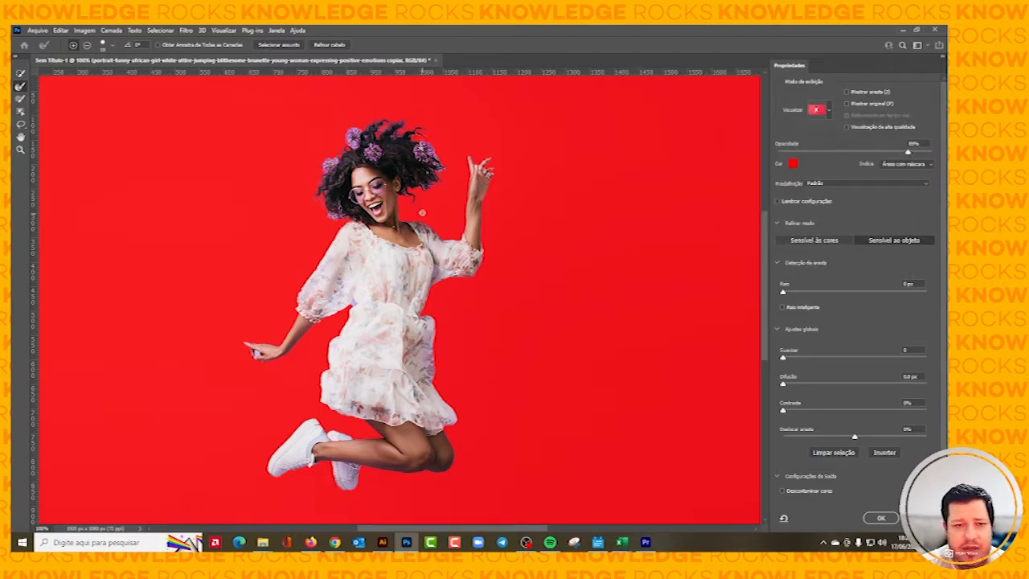
Refine the curly hair edge beside the flower nearest the raised hand with the Refine Edge brush at 300% zoom.
{"action": "scroll", "coordinate": [400, 163], "scroll_direction": "up", "scroll_amount": 5}
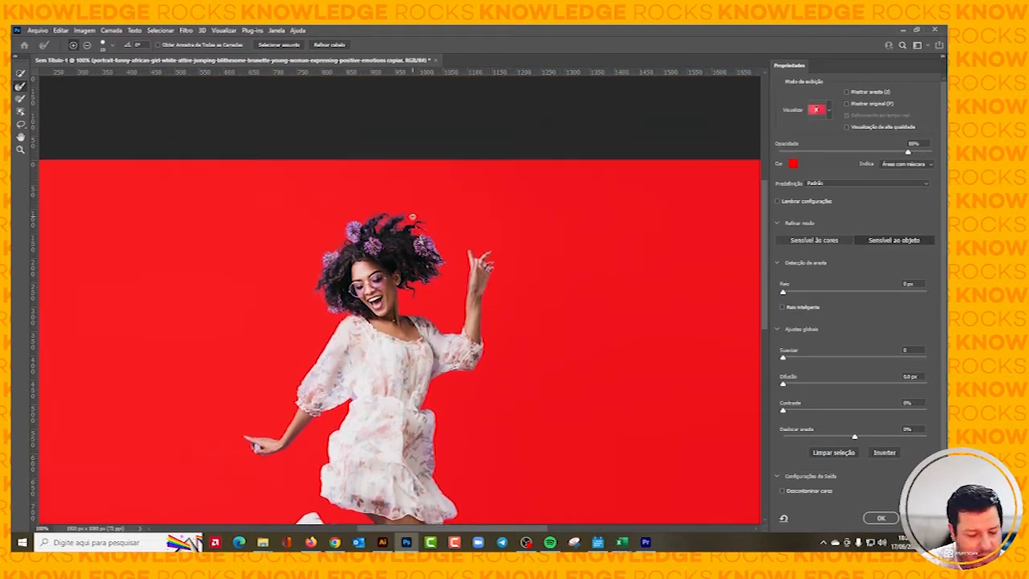
{"action": "key", "text": "ctrl+plus"}
{"action": "key", "text": "ctrl+plus"}
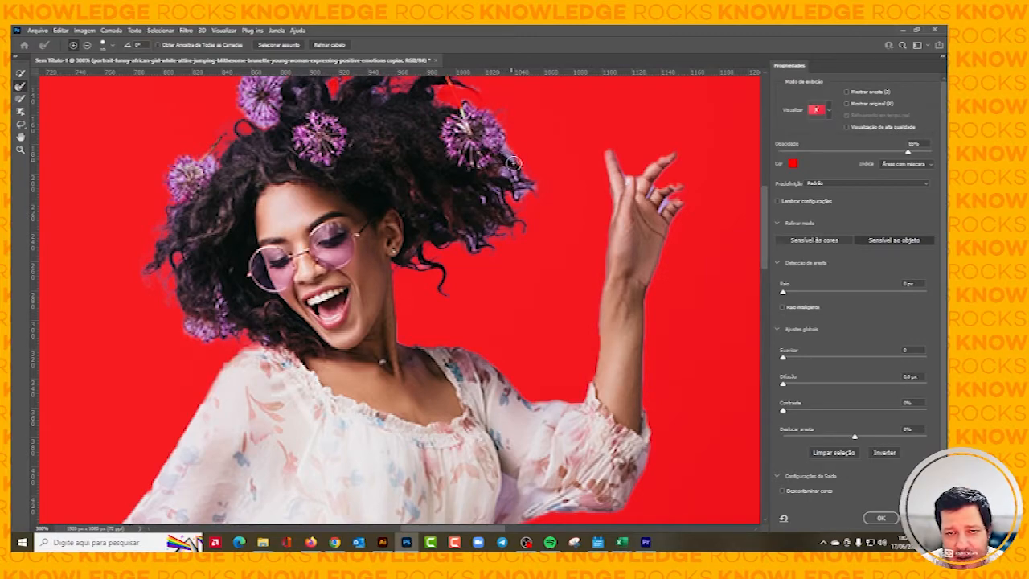
{"action": "mouse_move", "coordinate": [511, 151]}
{"action": "left_mouse_down"}
{"action": "mouse_move", "coordinate": [532, 185]}
{"action": "mouse_move", "coordinate": [504, 171]}
{"action": "left_mouse_up"}
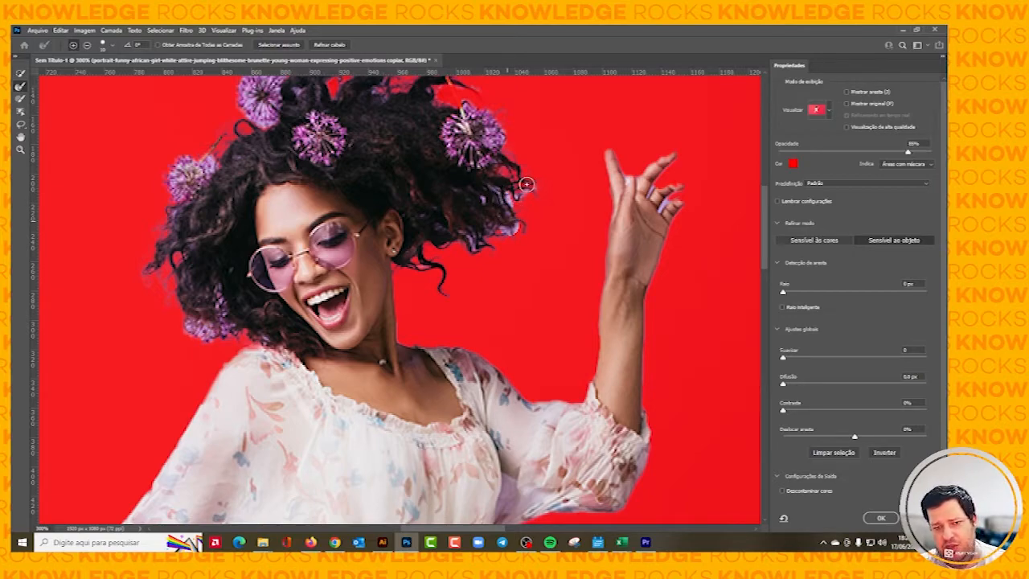
{"action": "left_click", "coordinate": [524, 193]}
{"action": "left_click_drag", "start_coordinate": [522, 193], "coordinate": [535, 191]}
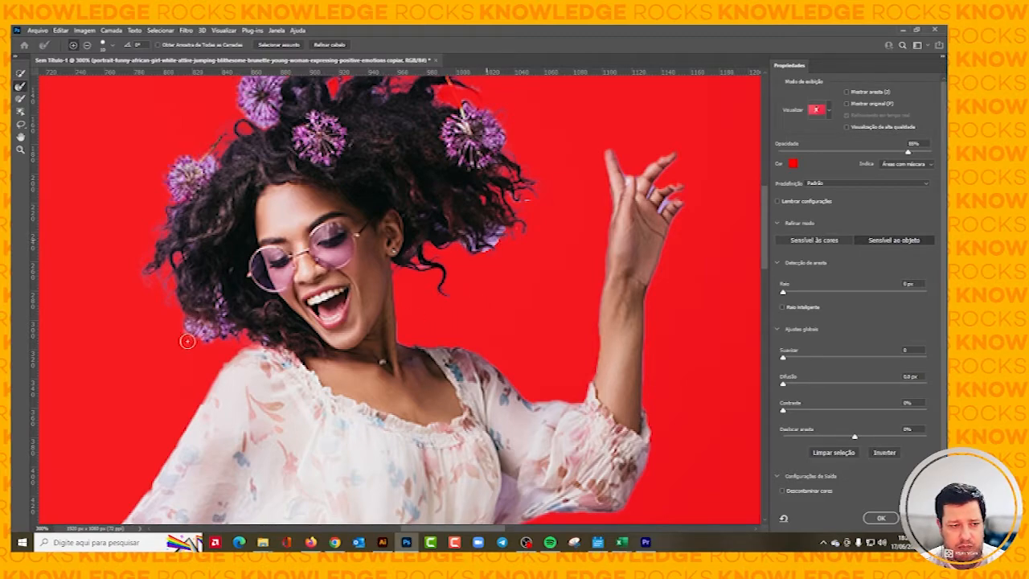
Shrink the Refine Edge brush and remove the purple background patch between the fingers of the lowered hand.
{"action": "scroll", "coordinate": [189, 338], "scroll_direction": "left", "scroll_amount": 2}
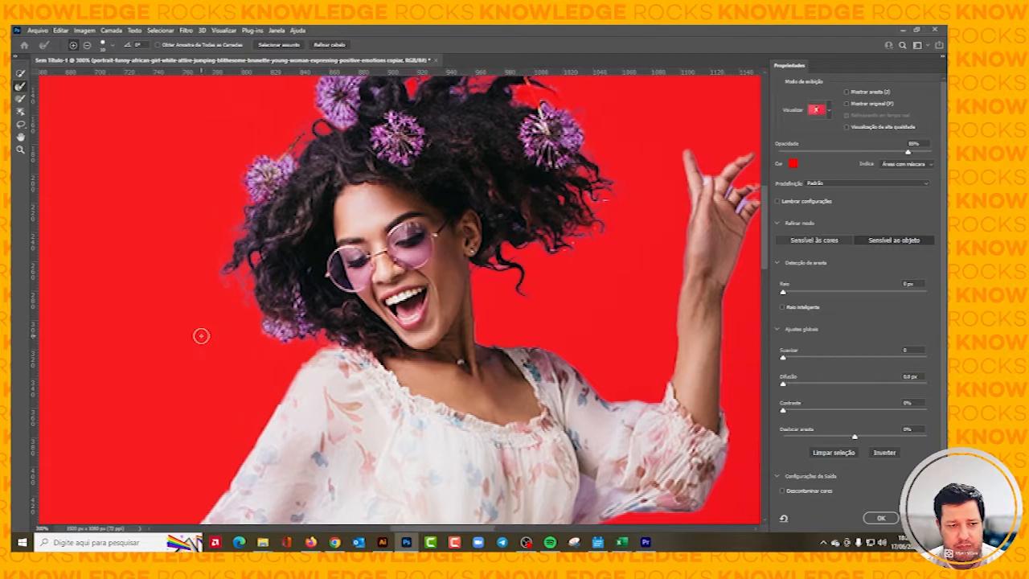
{"action": "scroll", "coordinate": [201, 335], "scroll_direction": "left", "scroll_amount": 2}
{"action": "scroll", "coordinate": [330, 283], "scroll_direction": "up", "scroll_amount": 1}
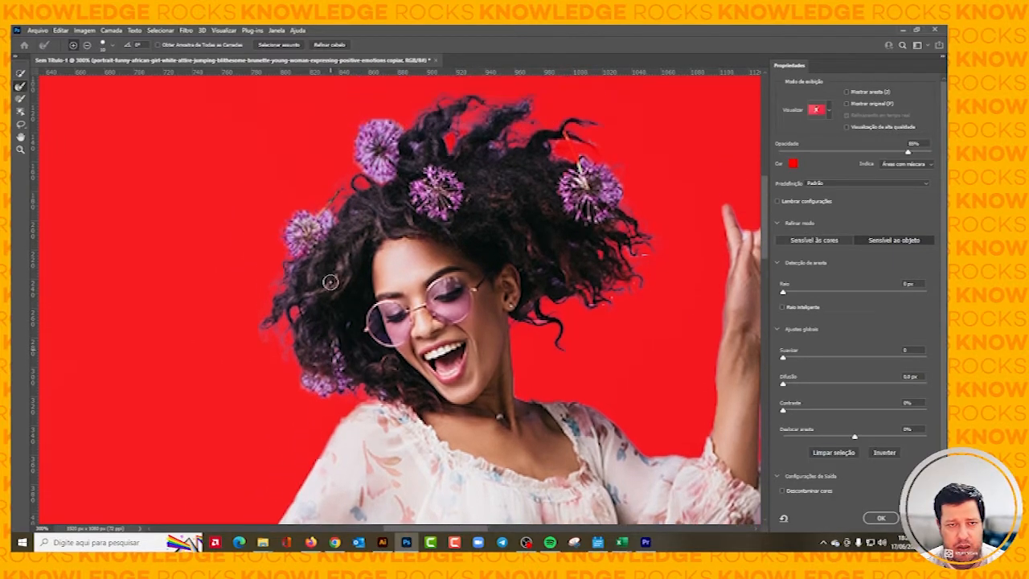
{"action": "scroll", "coordinate": [331, 281], "scroll_direction": "up", "scroll_amount": 1}
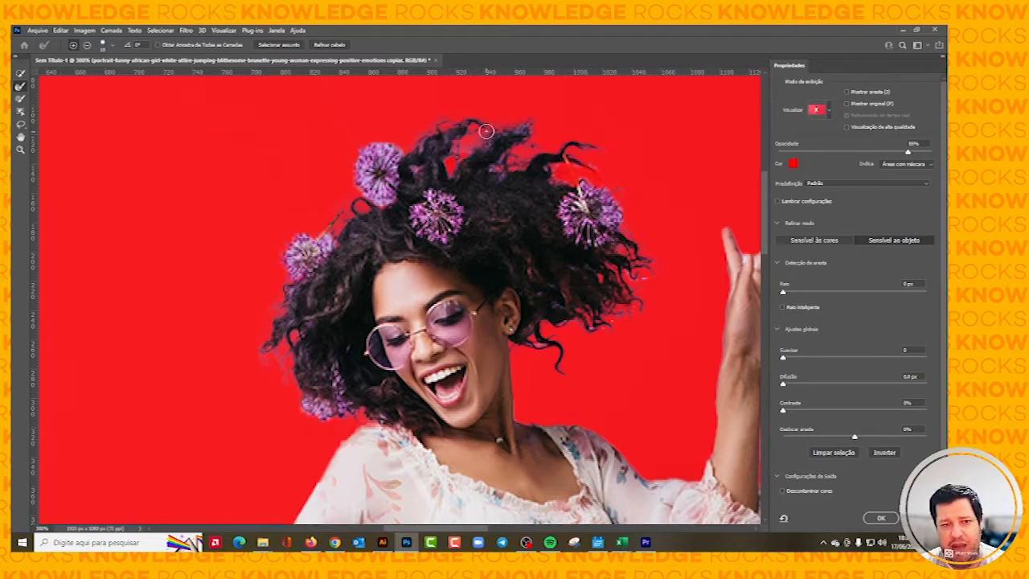
{"action": "scroll", "coordinate": [616, 180], "scroll_direction": "down", "scroll_amount": 5}
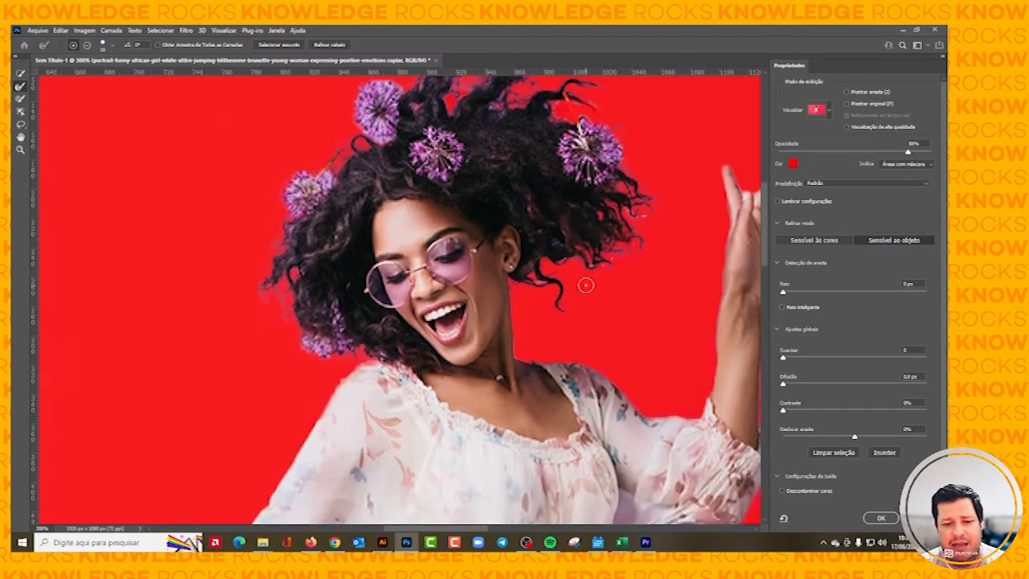
{"action": "scroll", "coordinate": [570, 311], "scroll_direction": "down", "scroll_amount": 6}
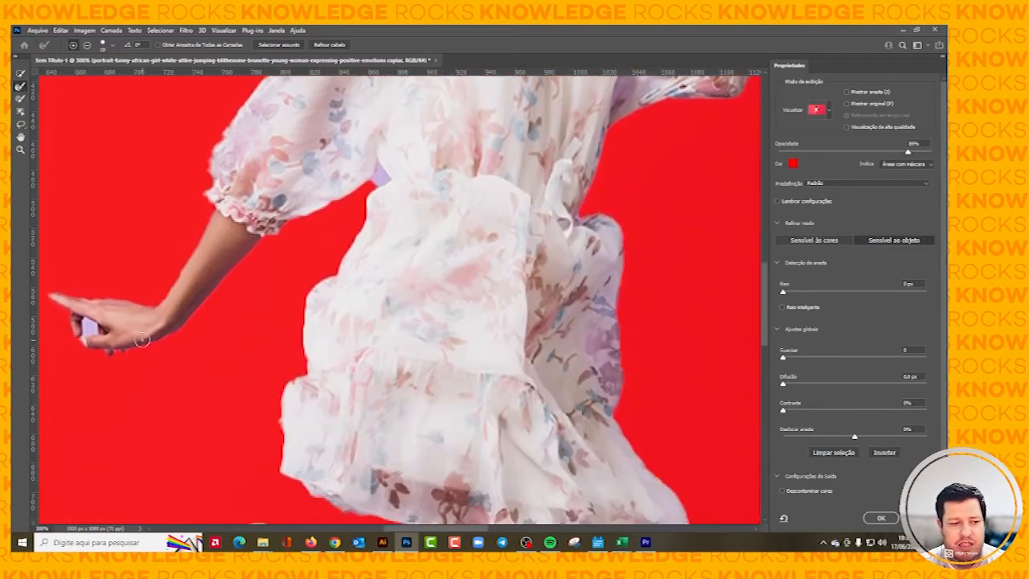
{"action": "scroll", "coordinate": [570, 310], "scroll_direction": "left", "scroll_amount": 4}
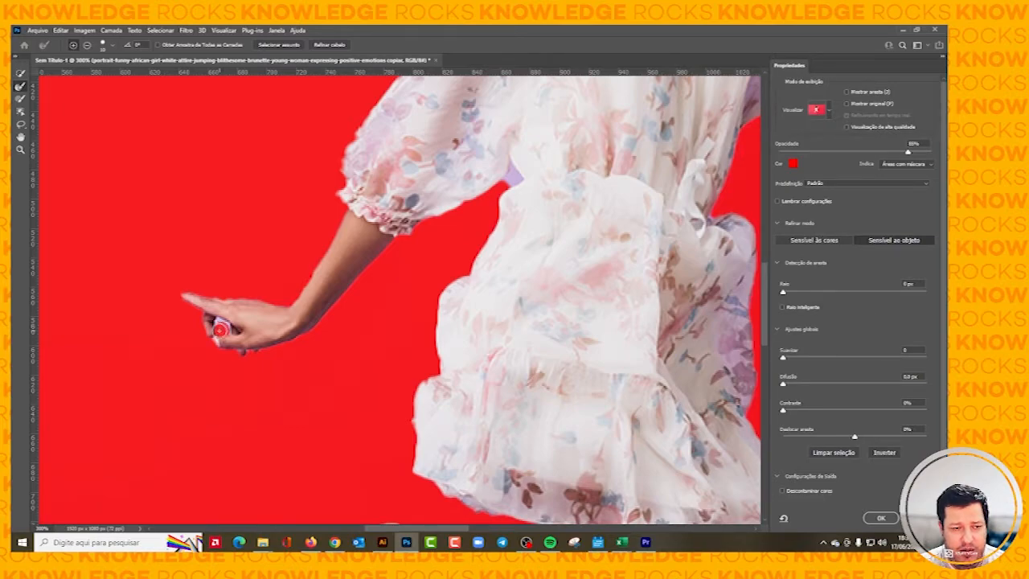
{"action": "right_click", "coordinate": [221, 332], "text": "alt"}
{"action": "mouse_move", "coordinate": [220, 339]}
{"action": "left_mouse_down"}
{"action": "mouse_move", "coordinate": [223, 326]}
{"action": "mouse_move", "coordinate": [216, 337]}
{"action": "left_mouse_up"}
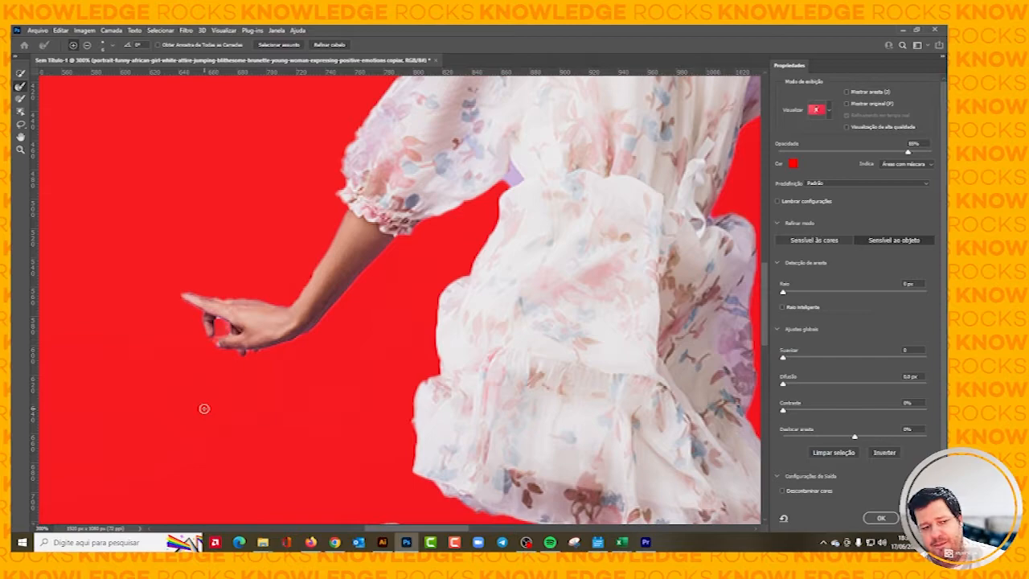
Output the refined selection as a layer mask on the rasterized copy.
{"action": "scroll", "coordinate": [363, 394], "scroll_direction": "right", "scroll_amount": 5}
{"action": "scroll", "coordinate": [361, 396], "scroll_direction": "down", "scroll_amount": 5}
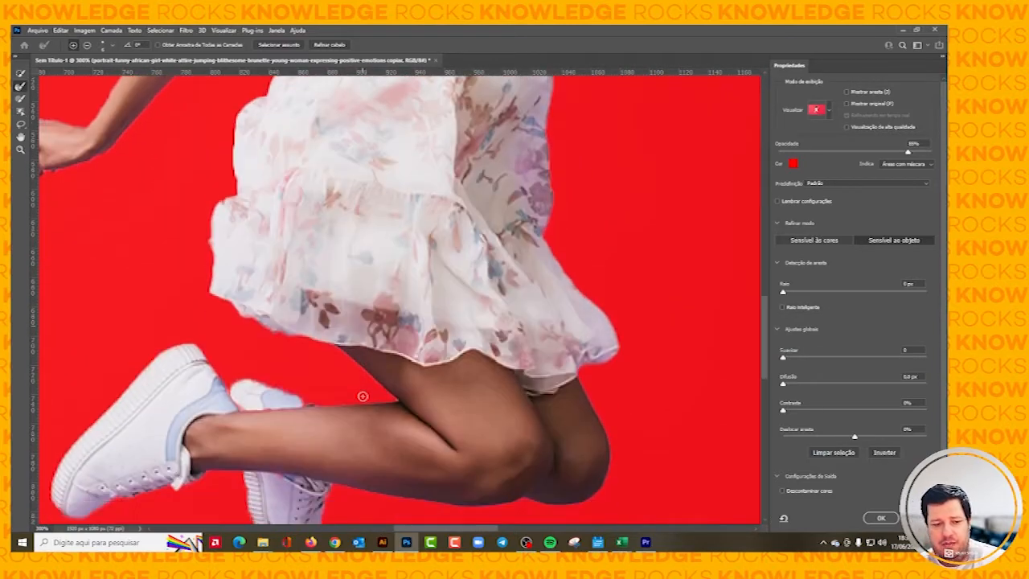
{"action": "scroll", "coordinate": [363, 395], "scroll_direction": "up", "scroll_amount": 8}
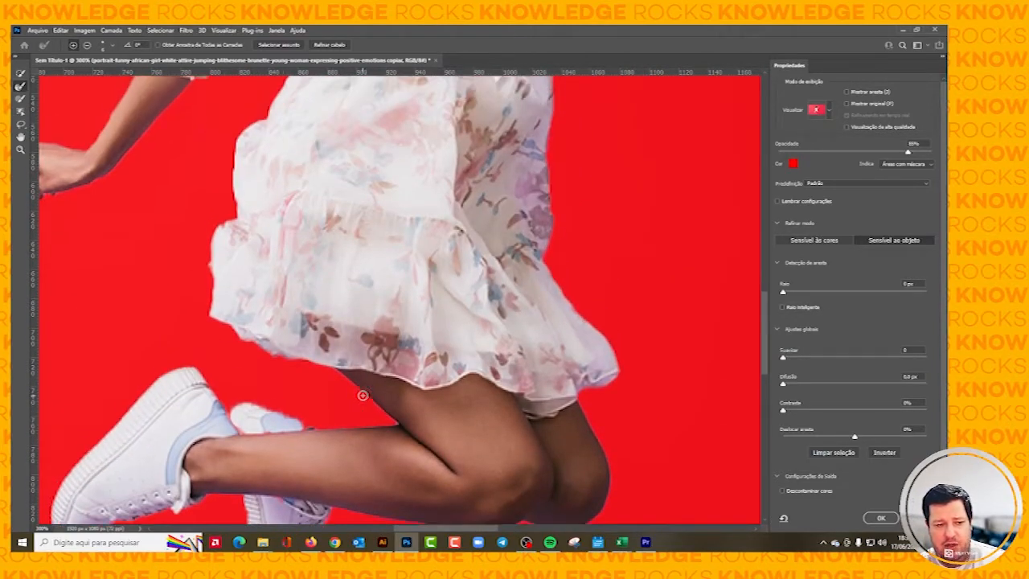
{"action": "scroll", "coordinate": [363, 395], "scroll_direction": "up", "scroll_amount": 10}
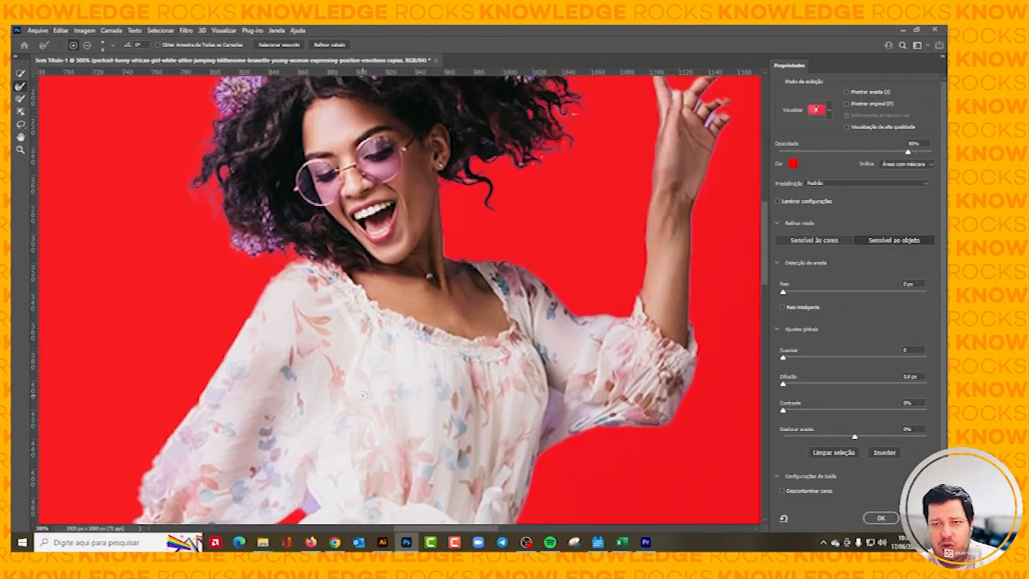
{"action": "scroll", "coordinate": [362, 396], "scroll_direction": "up", "scroll_amount": 2}
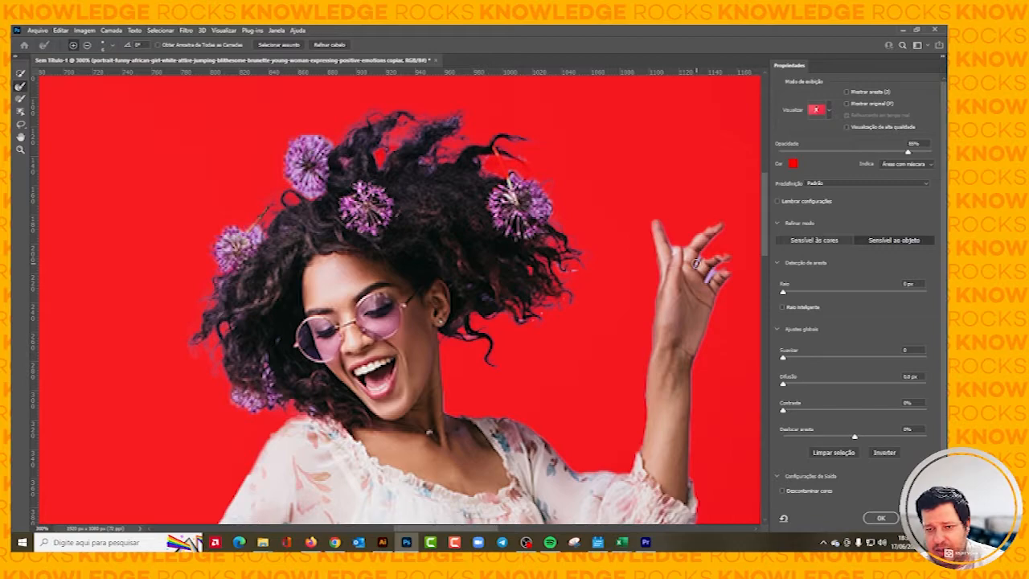
{"action": "scroll", "coordinate": [696, 263], "scroll_direction": "right", "scroll_amount": 5}
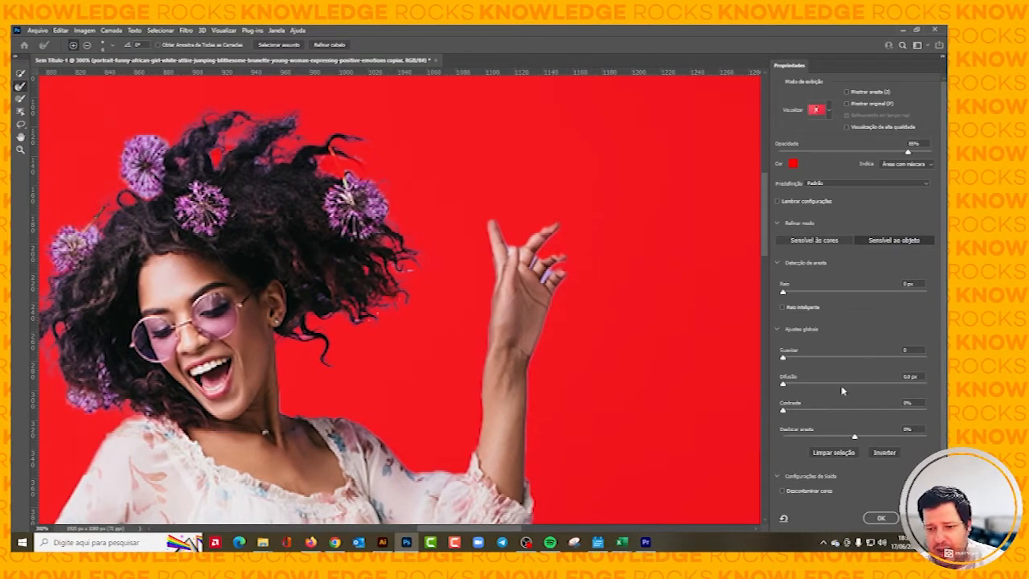
{"action": "scroll", "coordinate": [843, 391], "scroll_direction": "down", "scroll_amount": 2}
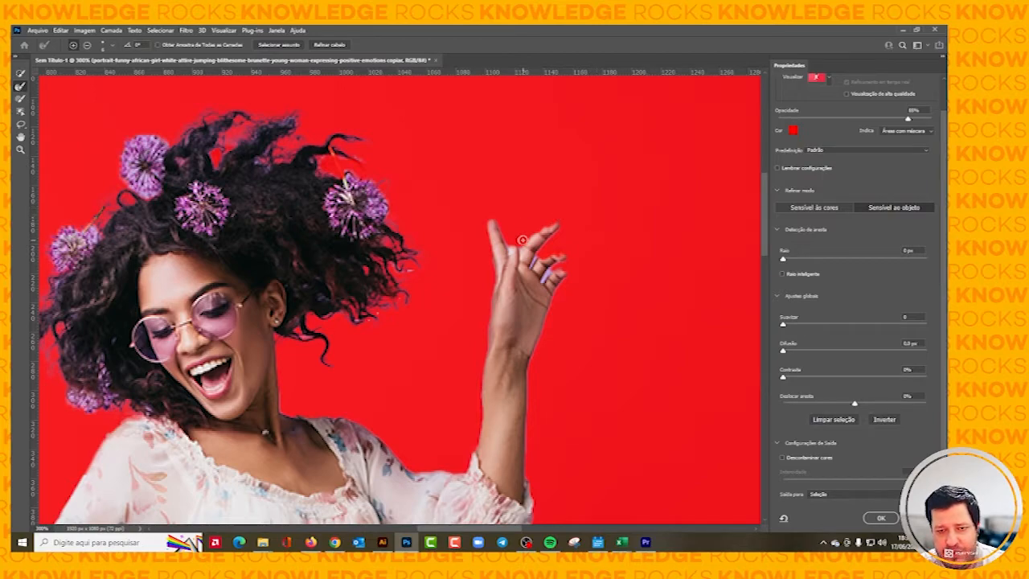
{"action": "left_click", "coordinate": [823, 495]}
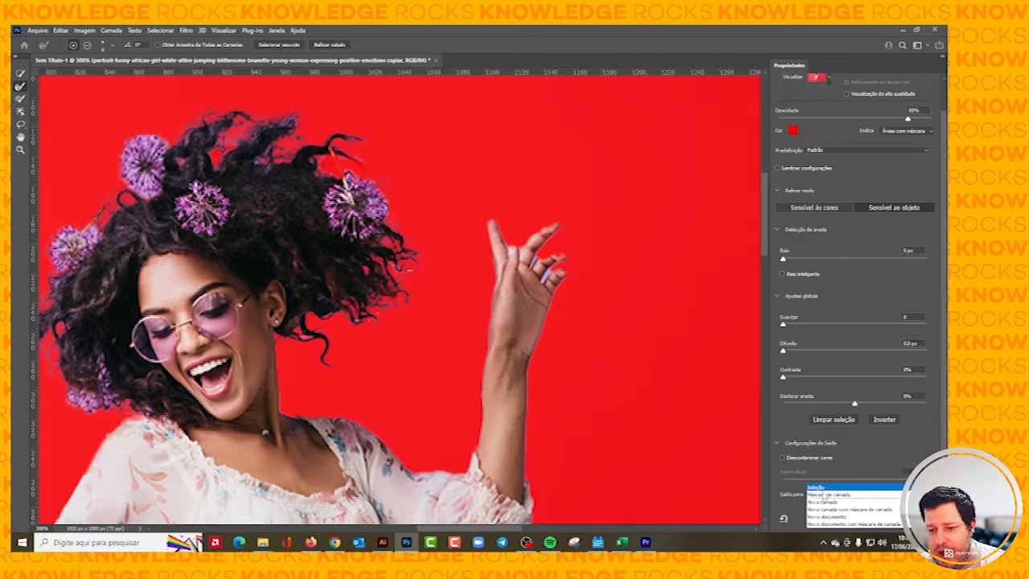
{"action": "left_click", "coordinate": [823, 497]}
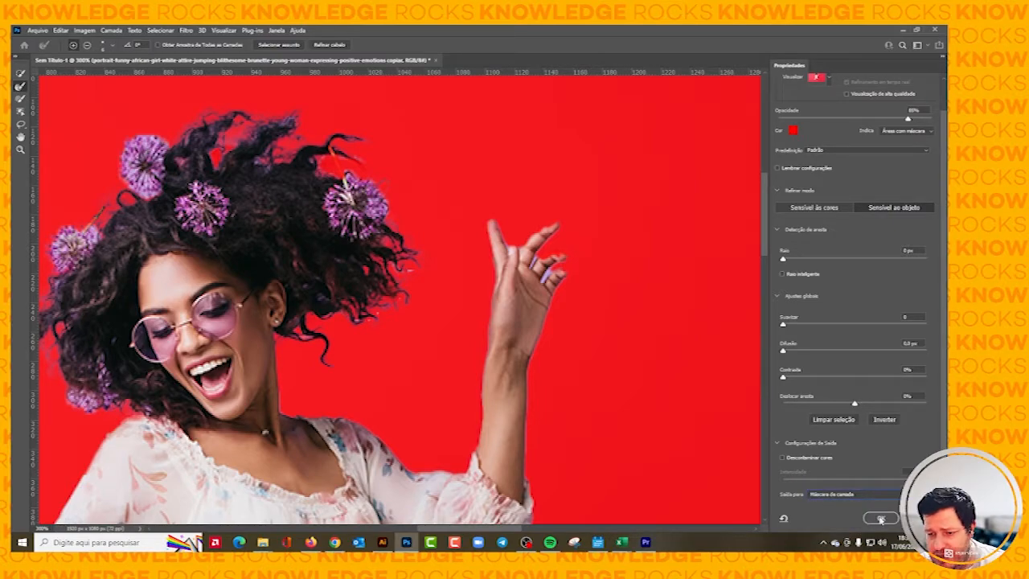
{"action": "left_click", "coordinate": [881, 518]}
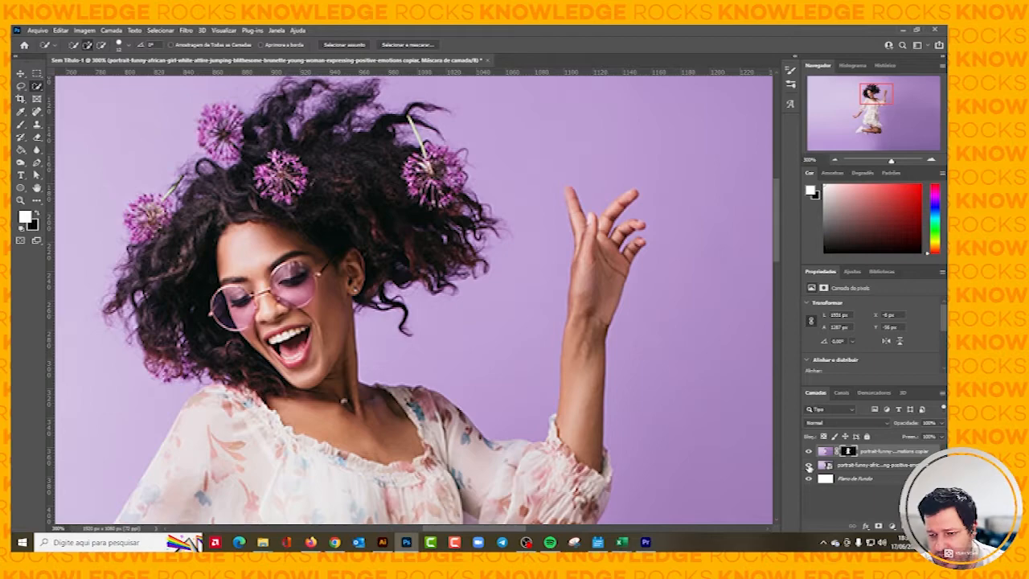
Hide the original photo layer and the white background layer to leave only the masked woman.
{"action": "left_click", "coordinate": [809, 466]}
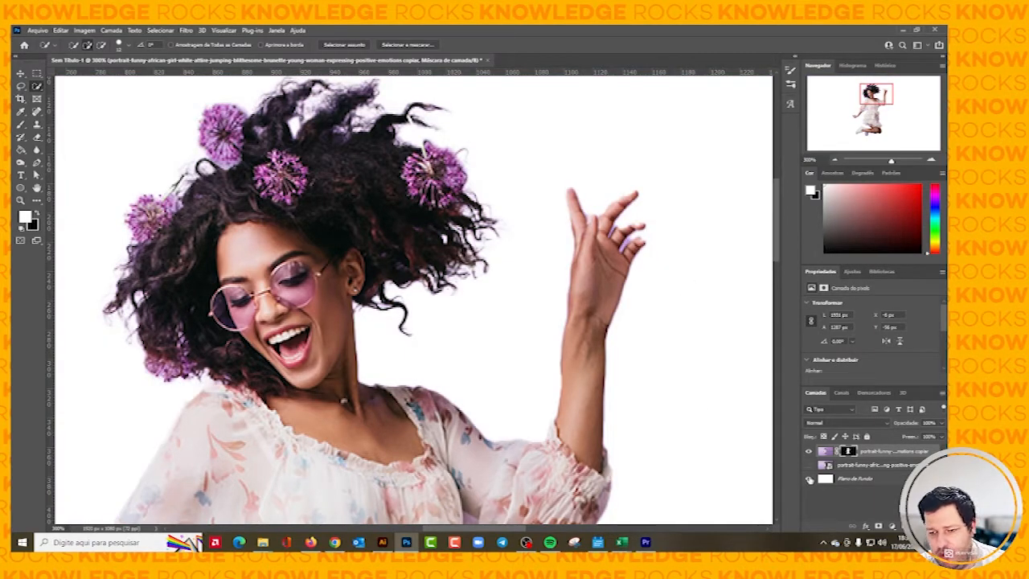
{"action": "left_click", "coordinate": [810, 479]}
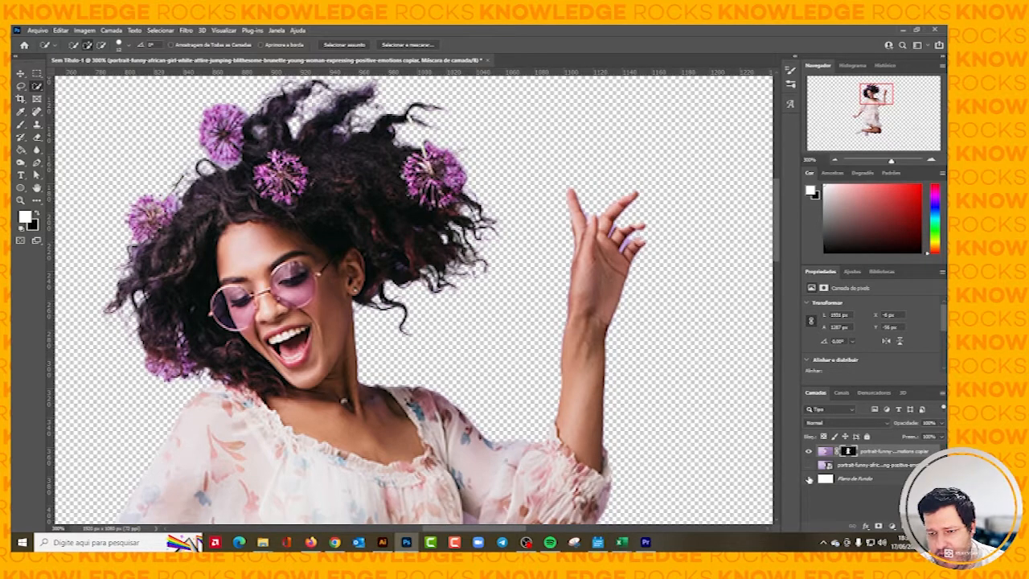
{"action": "scroll", "coordinate": [669, 240], "scroll_direction": "right", "scroll_amount": 3}
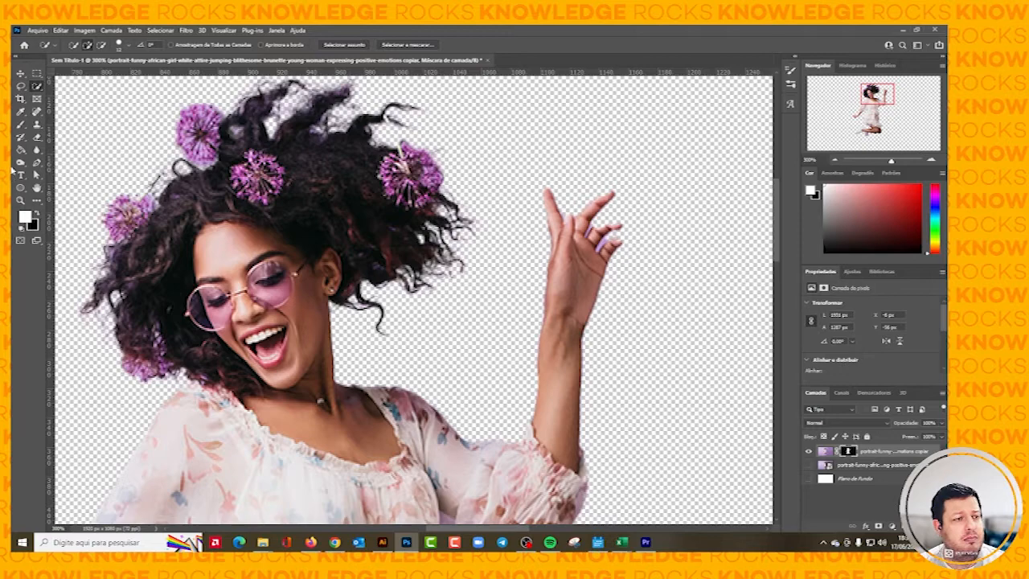
Take up the Brush with black as the foreground colour and examine the cutout's edges from hair to shoes for leftover purple.
{"action": "left_click", "coordinate": [21, 125]}
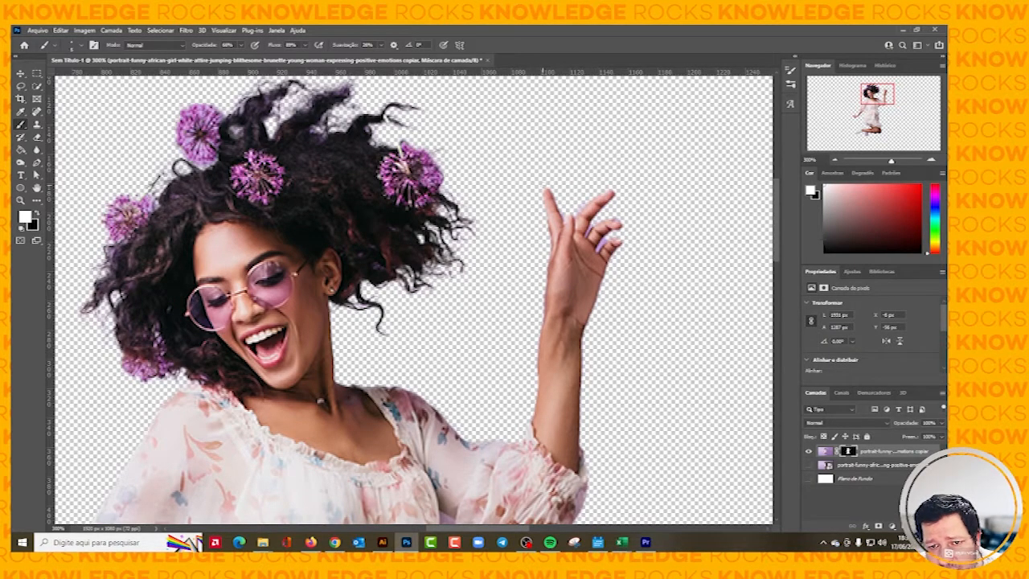
{"action": "scroll", "coordinate": [499, 349], "scroll_direction": "down", "scroll_amount": 15}
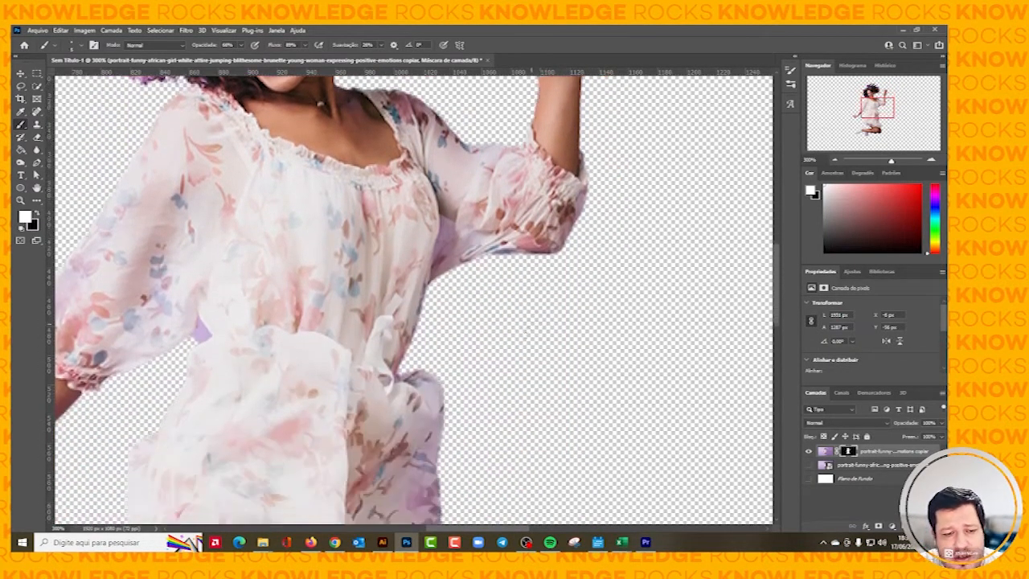
{"action": "scroll", "coordinate": [498, 350], "scroll_direction": "down", "scroll_amount": 6}
{"action": "scroll", "coordinate": [498, 350], "scroll_direction": "left", "scroll_amount": 6}
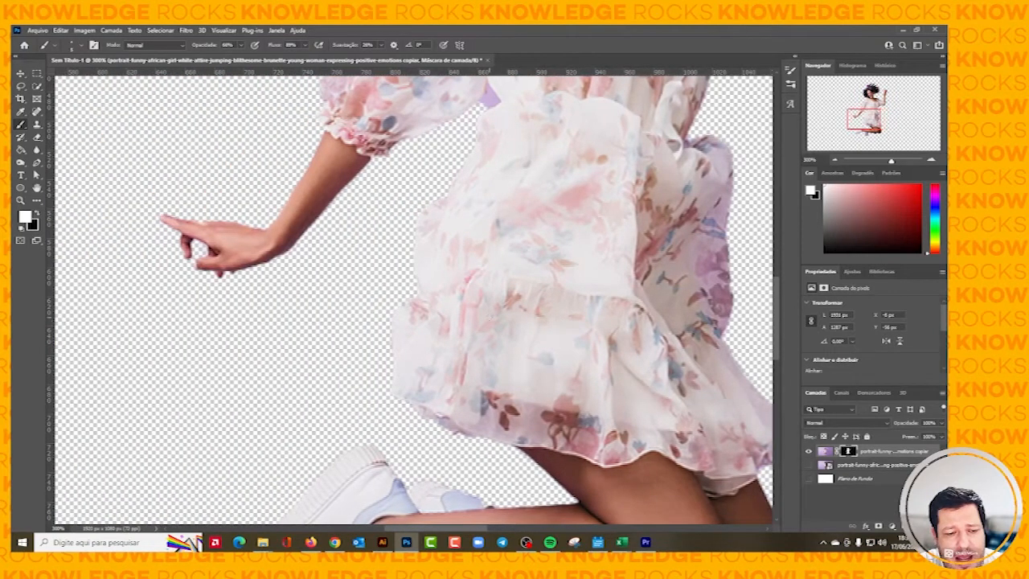
{"action": "scroll", "coordinate": [499, 350], "scroll_direction": "down", "scroll_amount": 3}
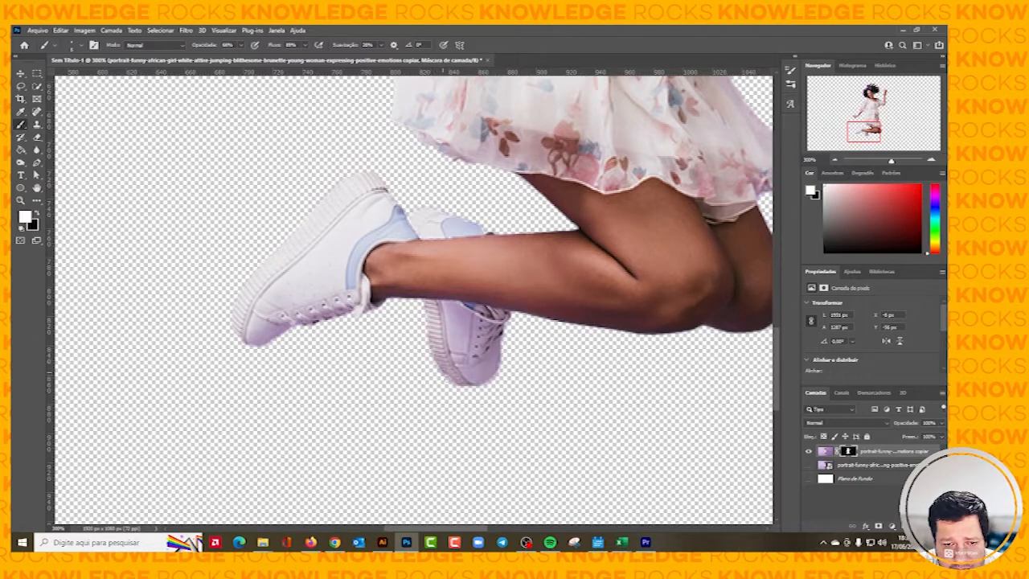
{"action": "scroll", "coordinate": [446, 378], "scroll_direction": "up", "scroll_amount": 2}
{"action": "scroll", "coordinate": [414, 299], "scroll_direction": "up", "scroll_amount": 10}
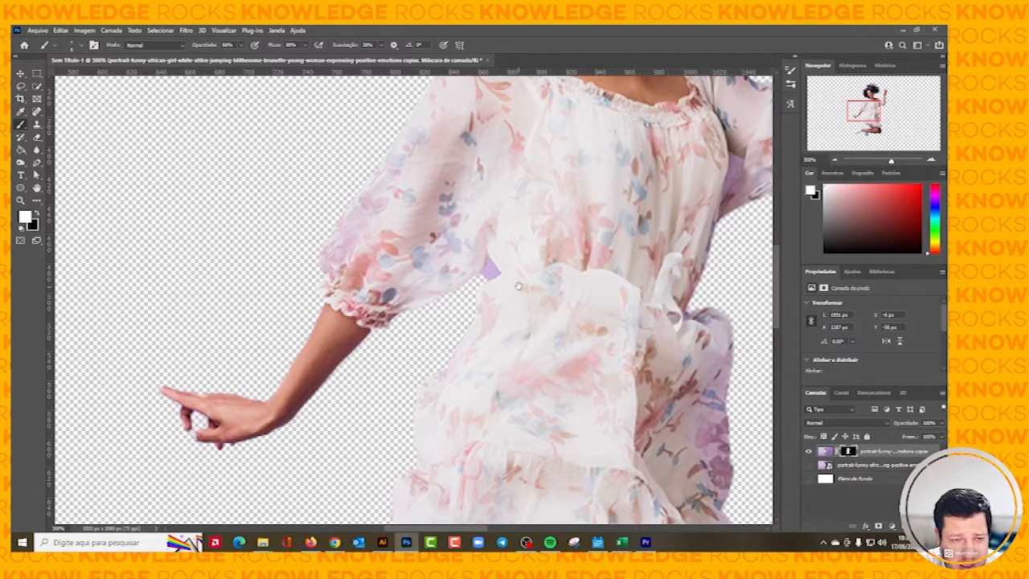
{"action": "left_click_drag", "start_coordinate": [706, 101], "coordinate": [522, 271]}
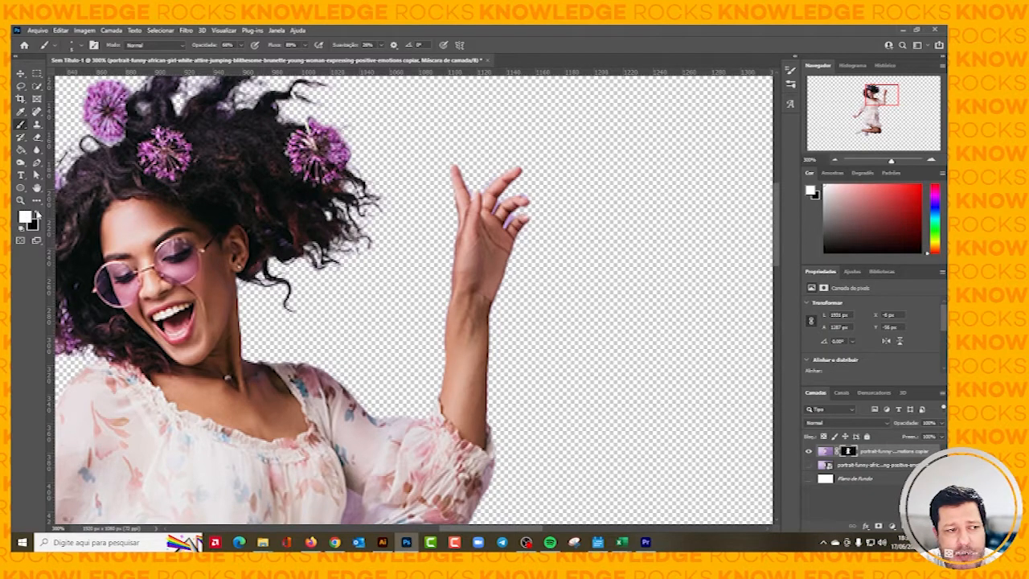
{"action": "left_click", "coordinate": [36, 213]}
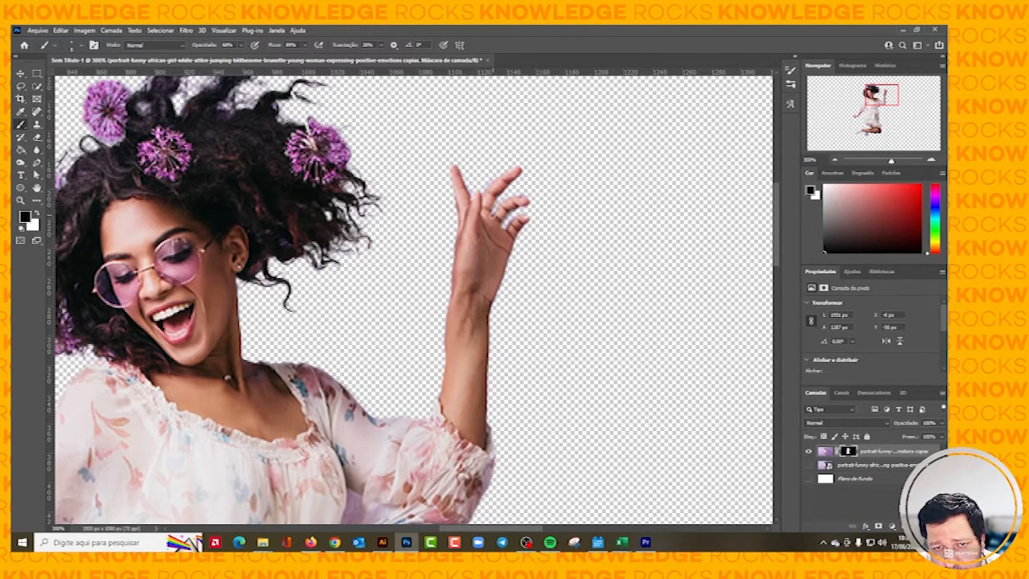
Switch to the Move tool and make the masked woman's layer image active instead of its mask.
{"action": "key", "text": "ctrl+minus"}
{"action": "key", "text": "ctrl+minus"}
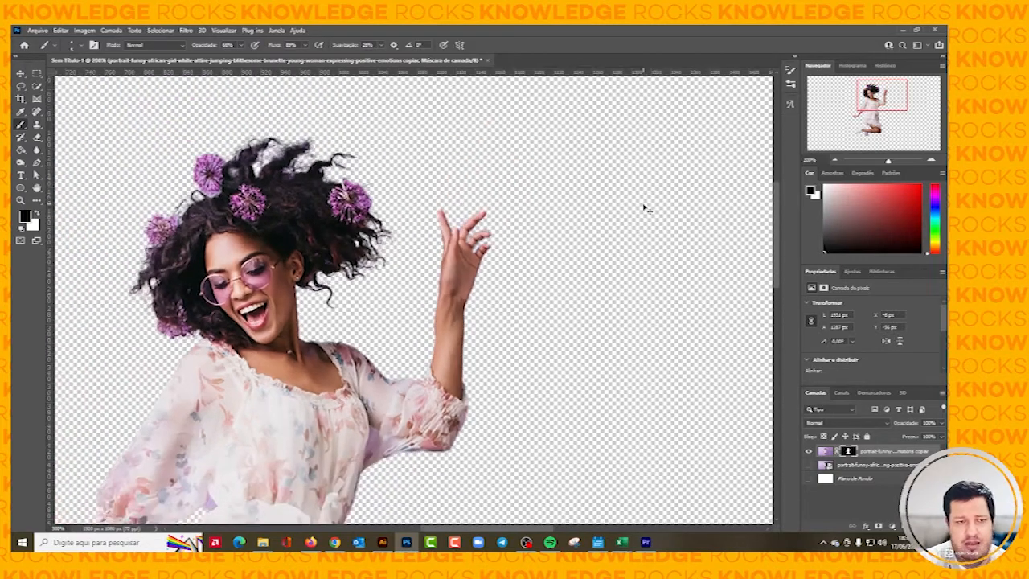
{"action": "scroll", "coordinate": [568, 225], "scroll_direction": "up", "scroll_amount": 1}
{"action": "scroll", "coordinate": [567, 225], "scroll_direction": "down", "scroll_amount": 4}
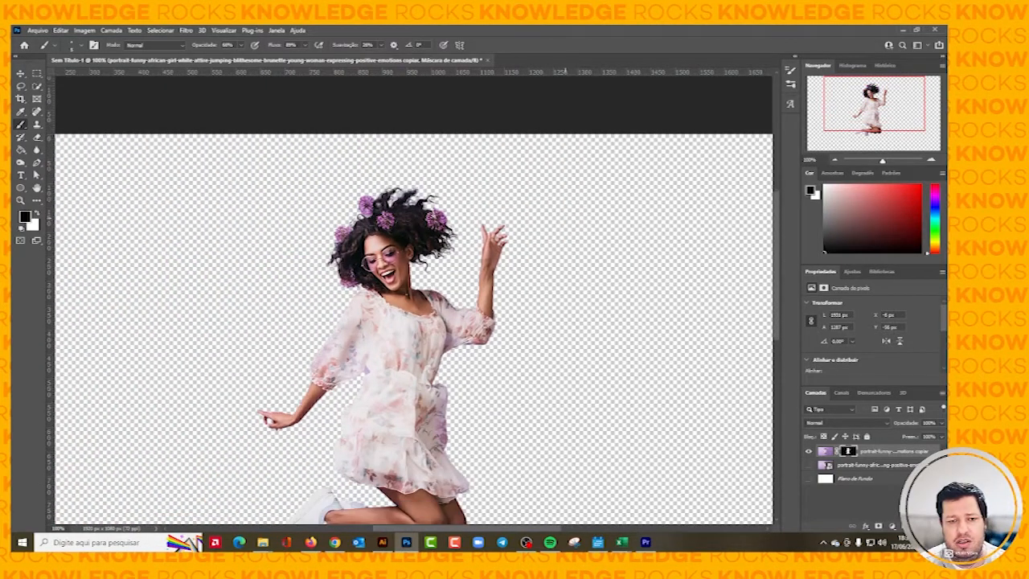
{"action": "key", "text": "ctrl+minus"}
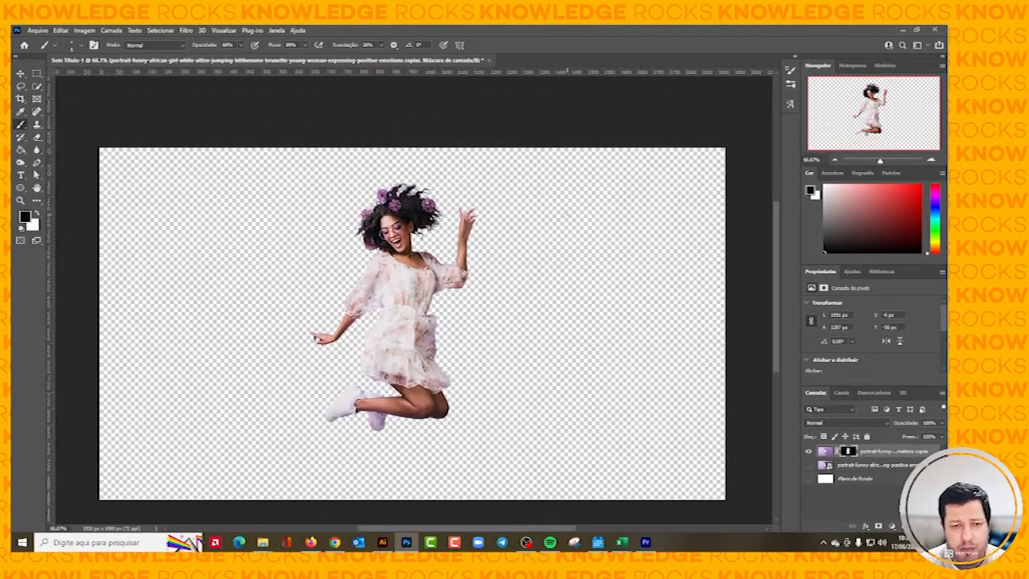
{"action": "scroll", "coordinate": [412, 321], "scroll_direction": "down", "scroll_amount": 1}
{"action": "left_click", "coordinate": [21, 73]}
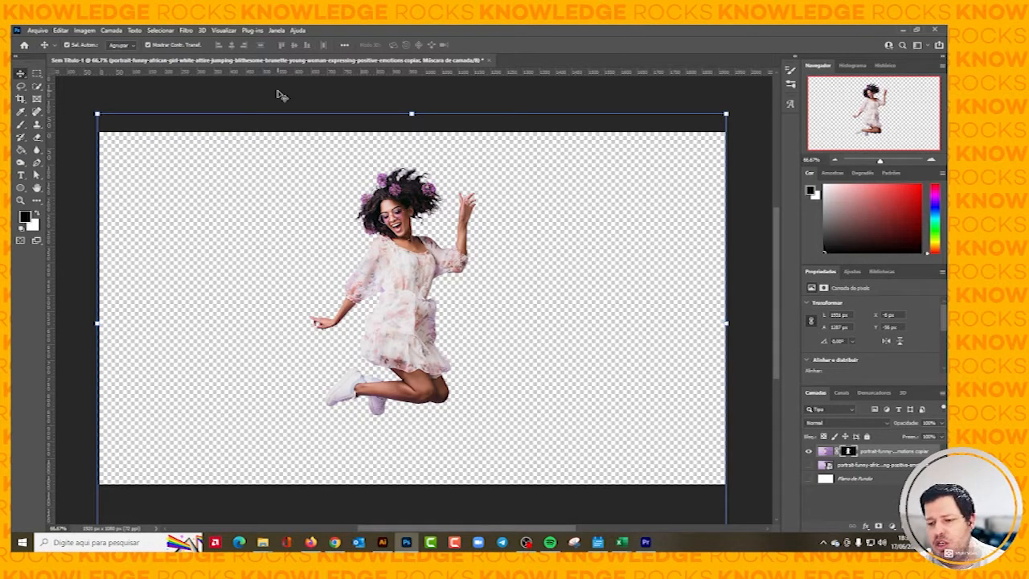
{"action": "scroll", "coordinate": [544, 233], "scroll_direction": "down", "scroll_amount": 3}
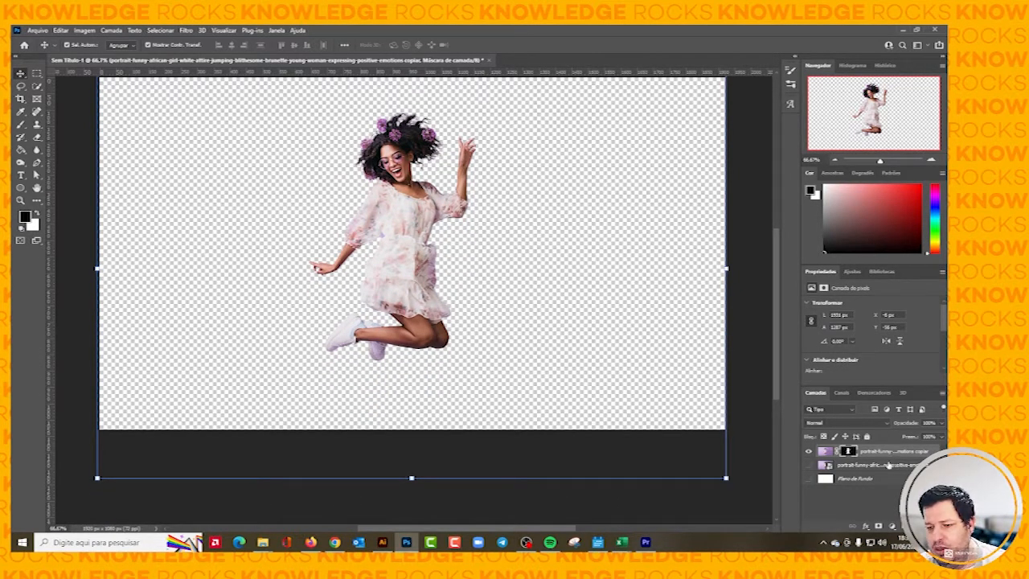
{"action": "left_click", "coordinate": [888, 465]}
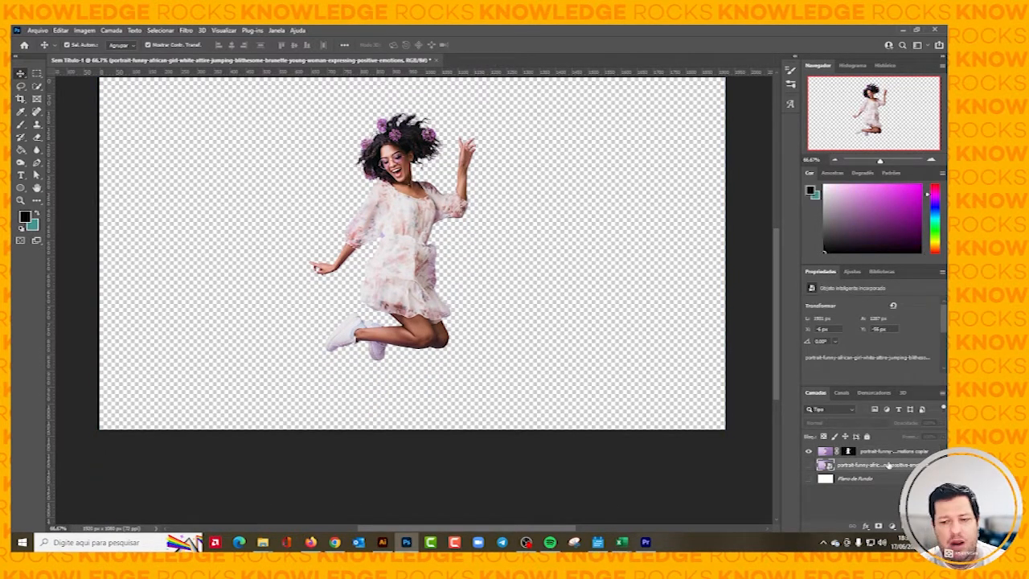
{"action": "left_click", "coordinate": [887, 454]}
{"action": "scroll", "coordinate": [95, 192], "scroll_direction": "up", "scroll_amount": 3}
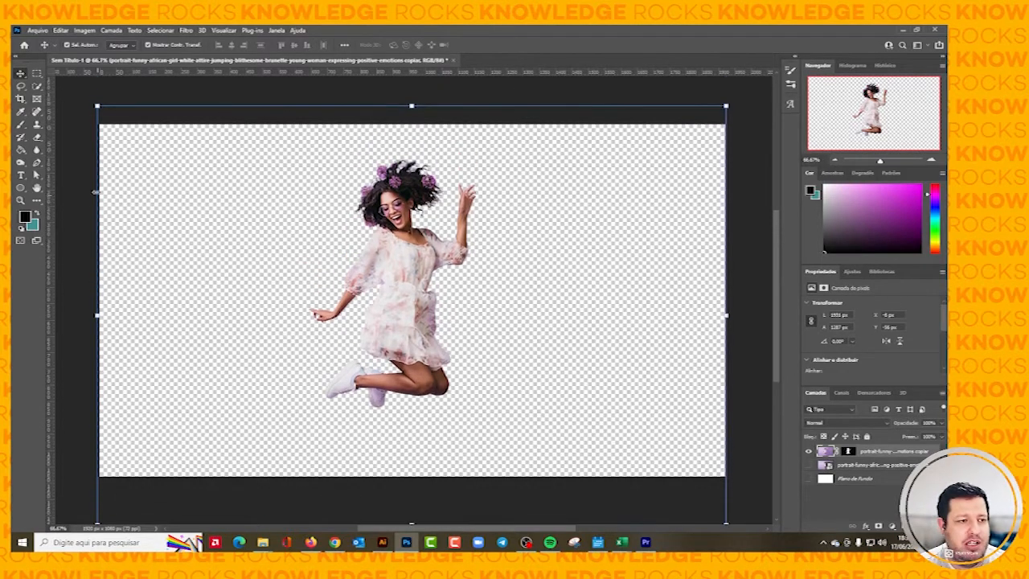
Place the empty-sea-beach-background image into the document as an embedded file.
{"action": "left_click", "coordinate": [37, 31]}
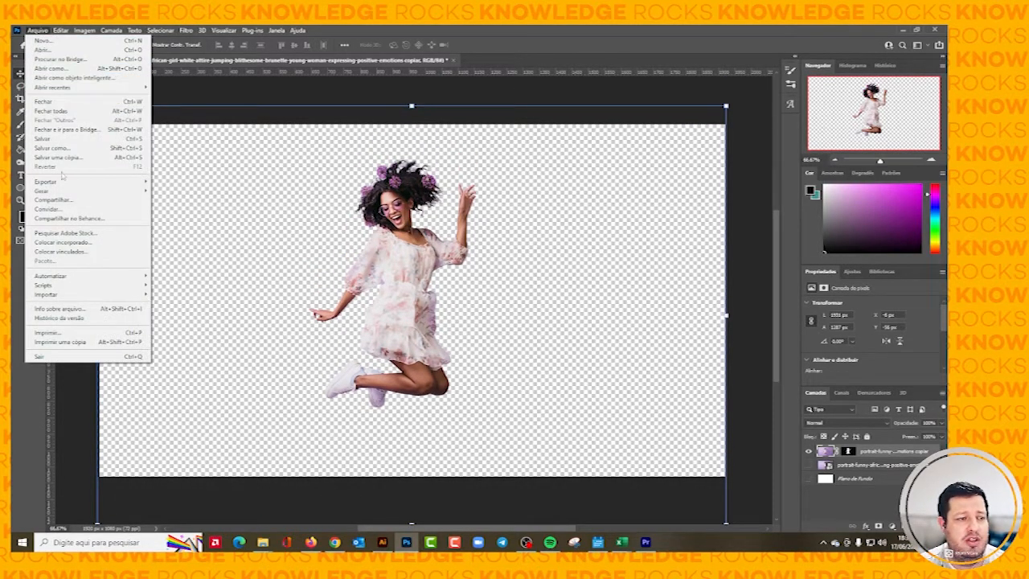
{"action": "left_click", "coordinate": [64, 241]}
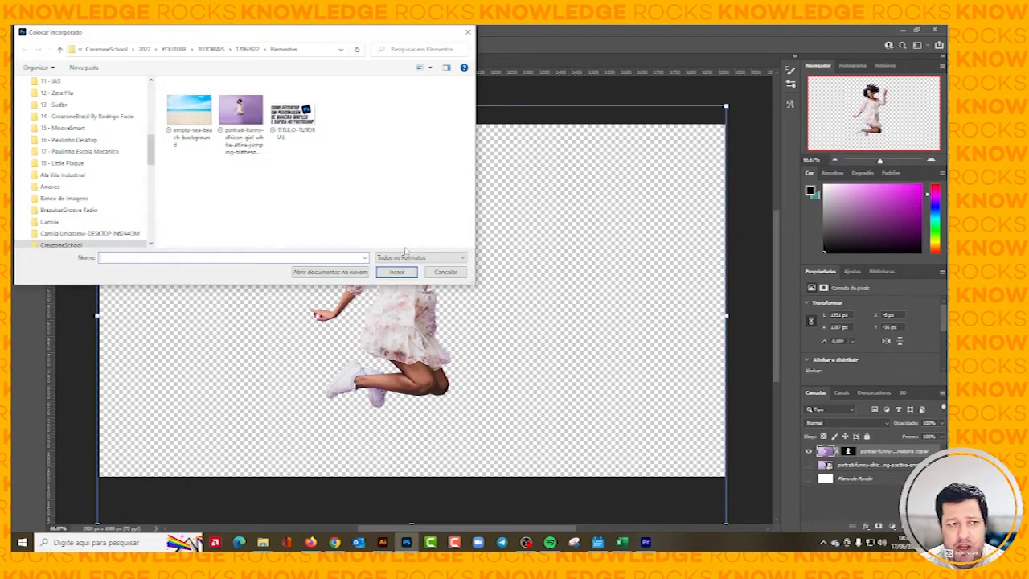
{"action": "left_click", "coordinate": [198, 141]}
{"action": "left_click", "coordinate": [396, 272]}
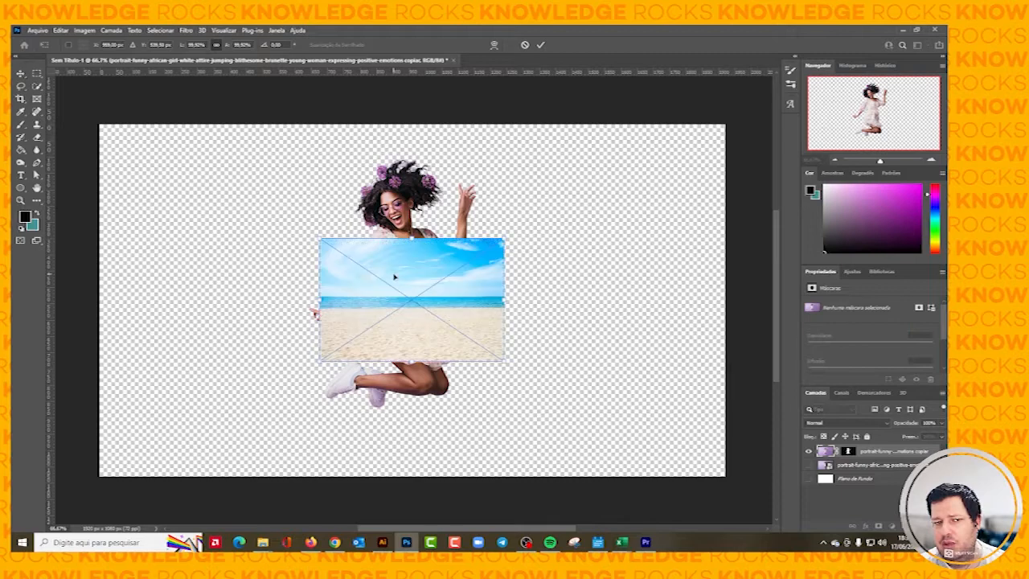
Enlarge the beach image to cover the whole canvas and send it behind the woman, just above the white background layer.
{"action": "left_click_drag", "start_coordinate": [504, 363], "coordinate": [697, 512]}
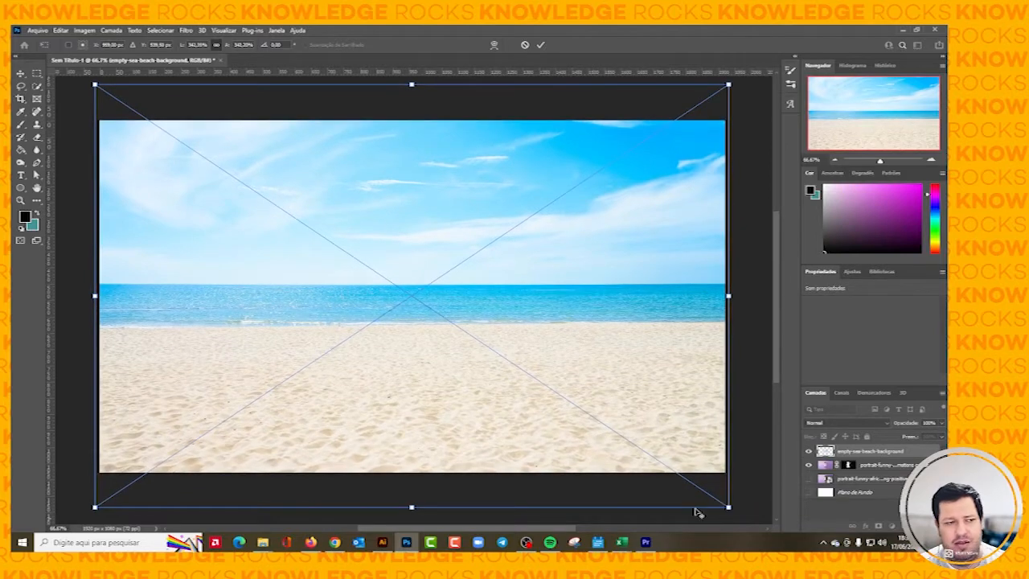
{"action": "left_click", "coordinate": [20, 73]}
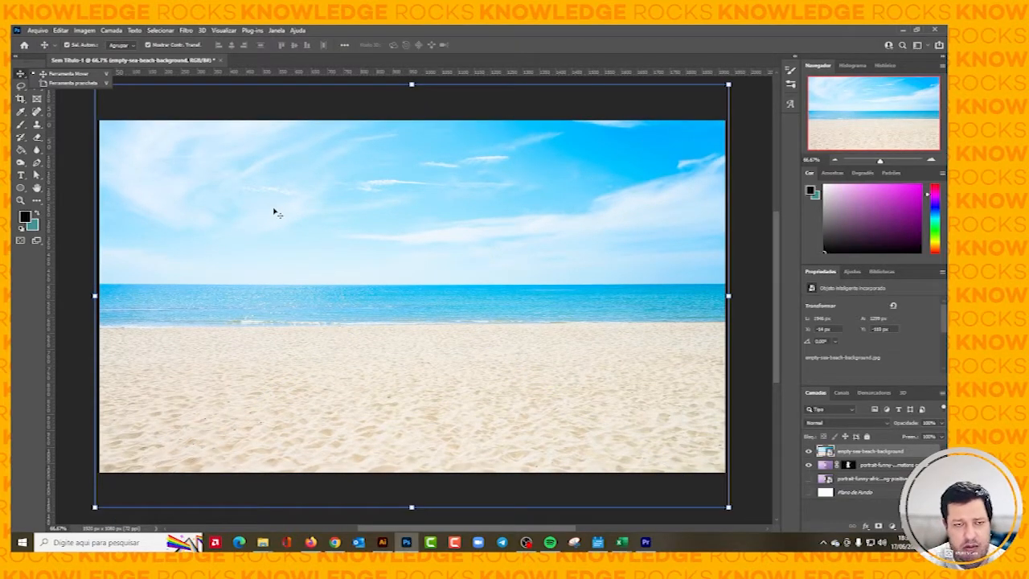
{"action": "key", "text": "ctrl+shift+bracketleft"}
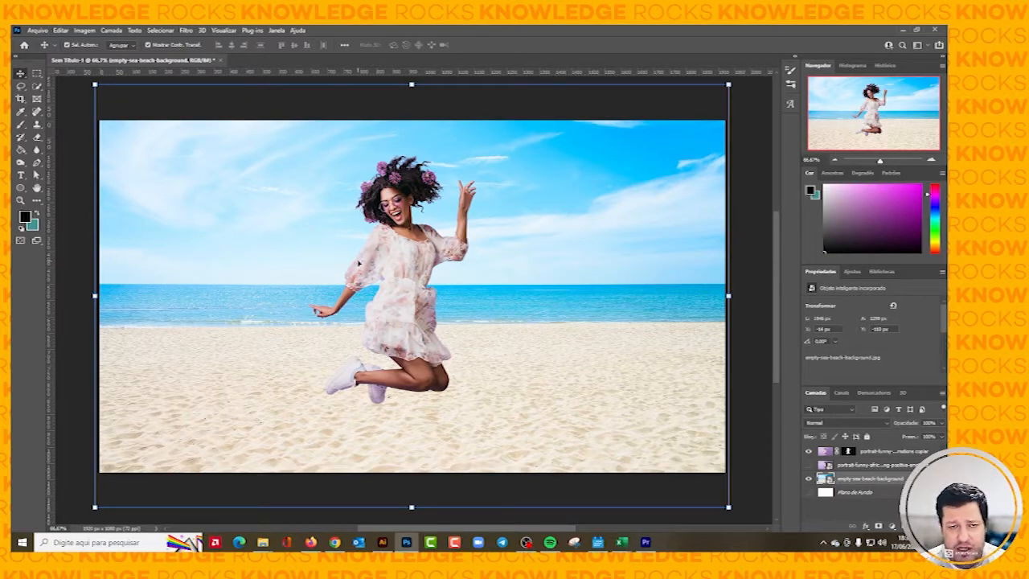
Scale the woman's layer down to about 1512 px wide and move her slightly up so she jumps above the sand.
{"action": "left_click", "coordinate": [358, 263]}
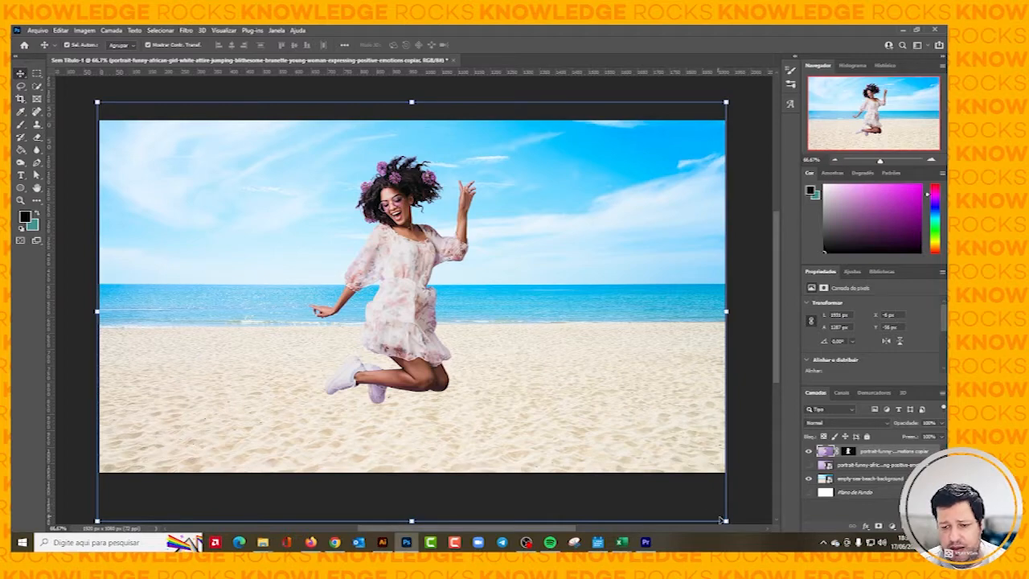
{"action": "left_click_drag", "start_coordinate": [721, 520], "coordinate": [654, 471]}
{"action": "left_click_drag", "start_coordinate": [419, 336], "coordinate": [416, 311]}
{"action": "left_click", "coordinate": [20, 73]}
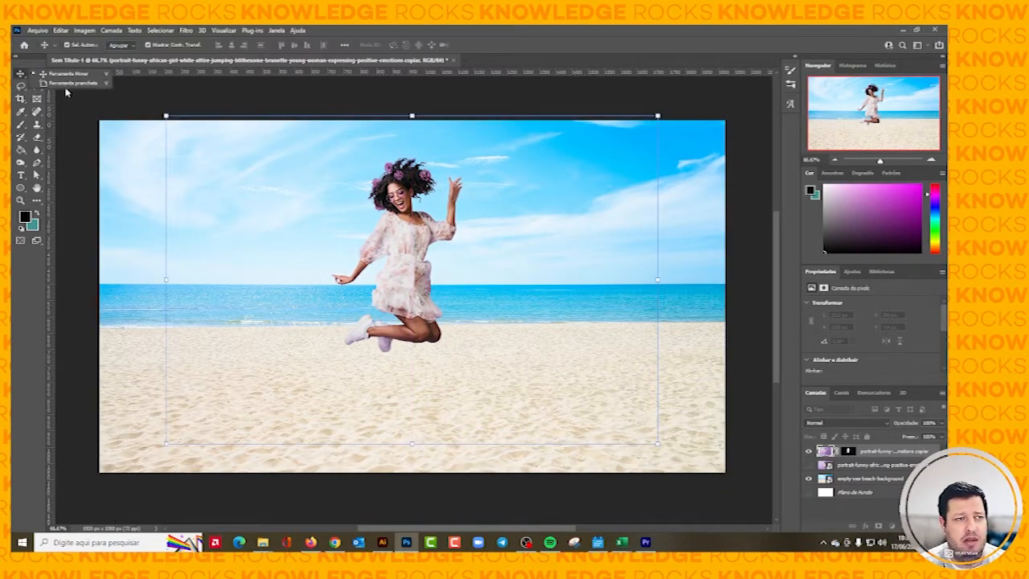
{"action": "left_click", "coordinate": [109, 107]}
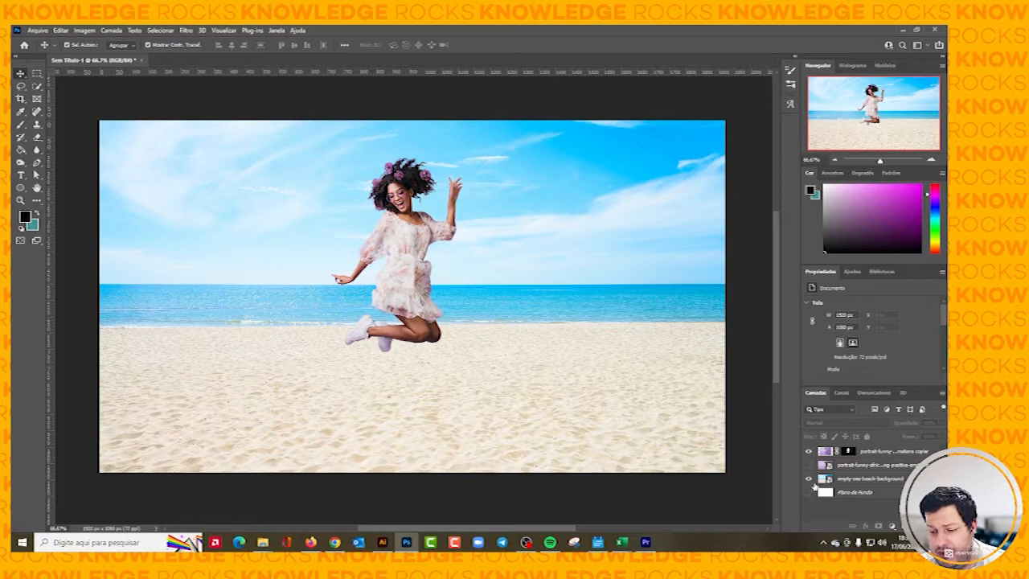
Duplicate the masked woman's layer and convert the copy into a smart object.
{"action": "left_click", "coordinate": [878, 452]}
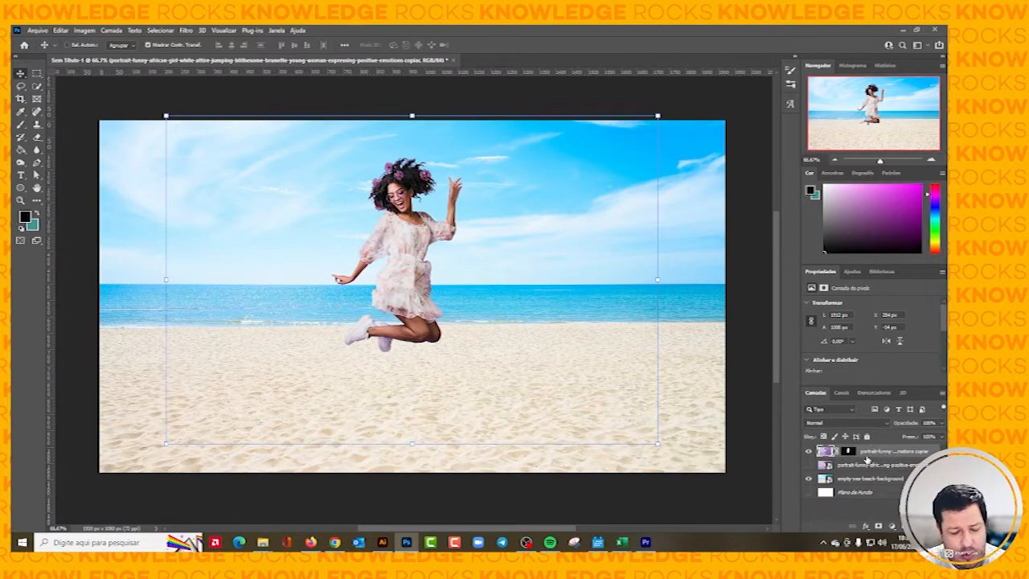
{"action": "key", "text": "ctrl+j"}
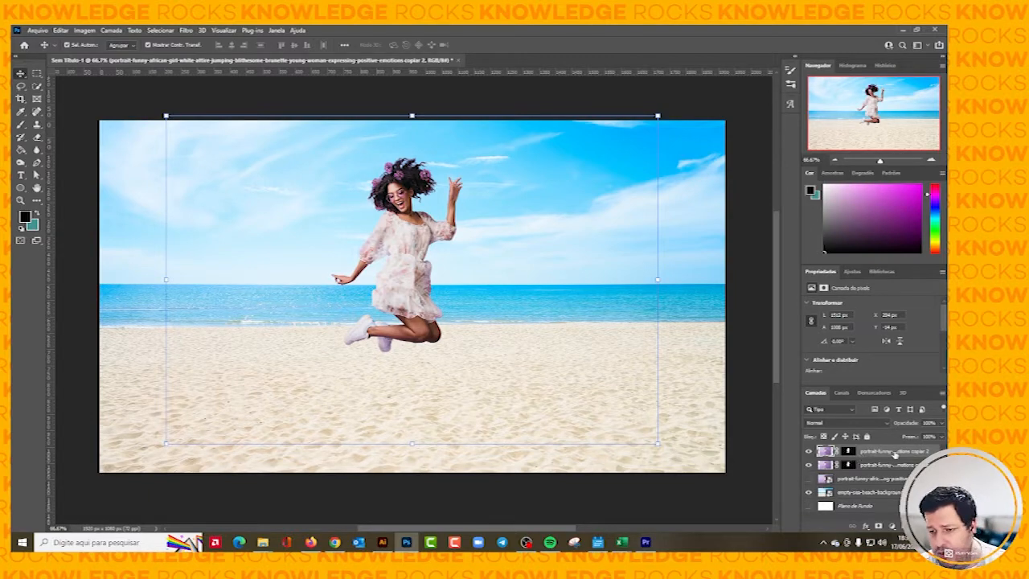
{"action": "right_click", "coordinate": [894, 455]}
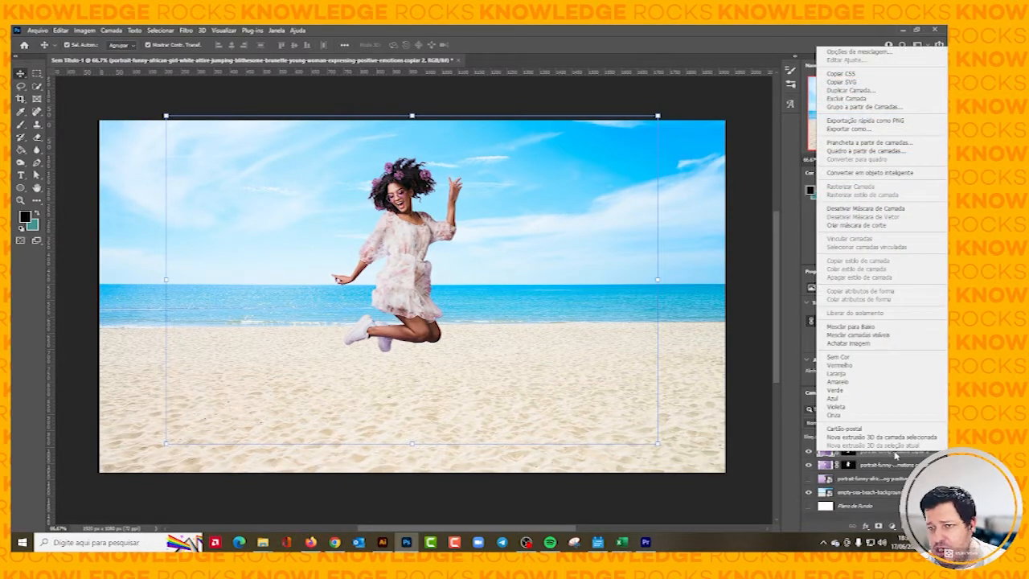
{"action": "left_click", "coordinate": [896, 456]}
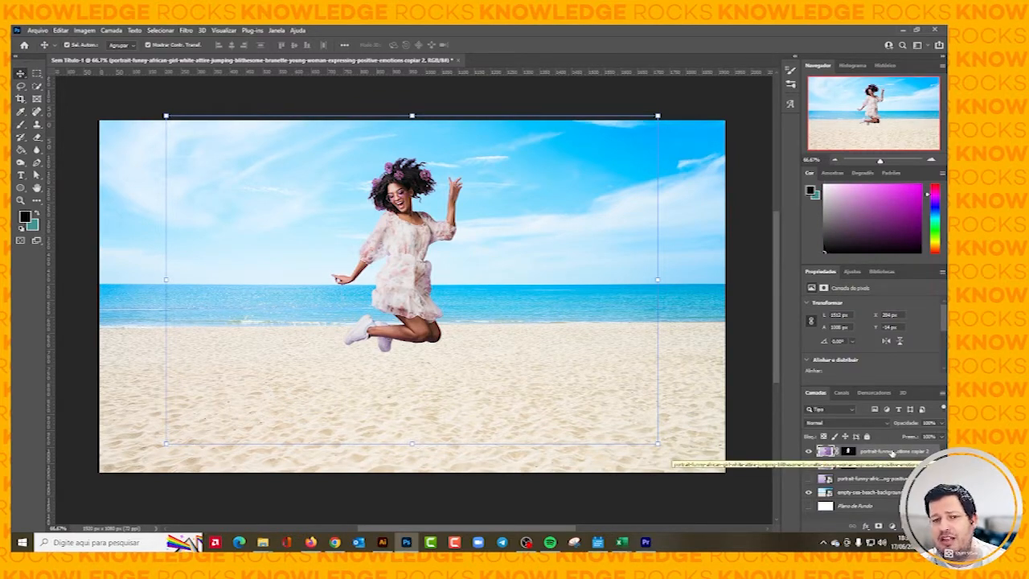
{"action": "key", "text": "ctrl+j"}
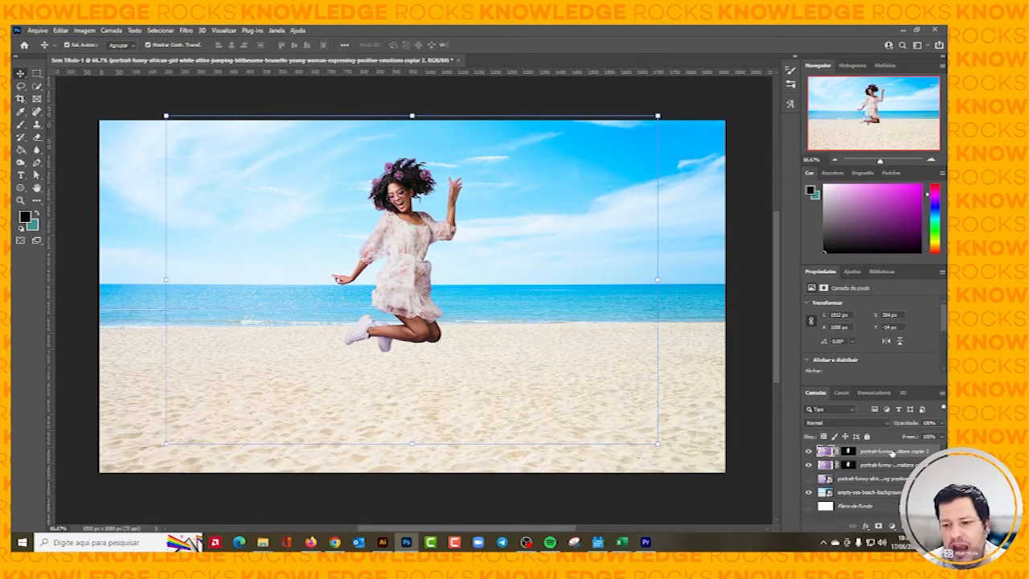
{"action": "right_click", "coordinate": [891, 455]}
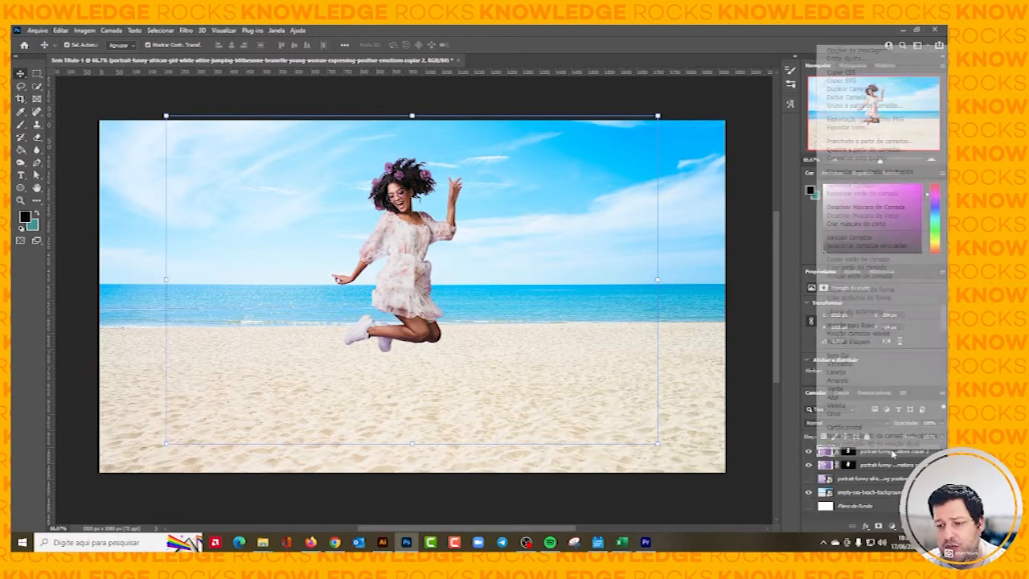
{"action": "left_click", "coordinate": [858, 172]}
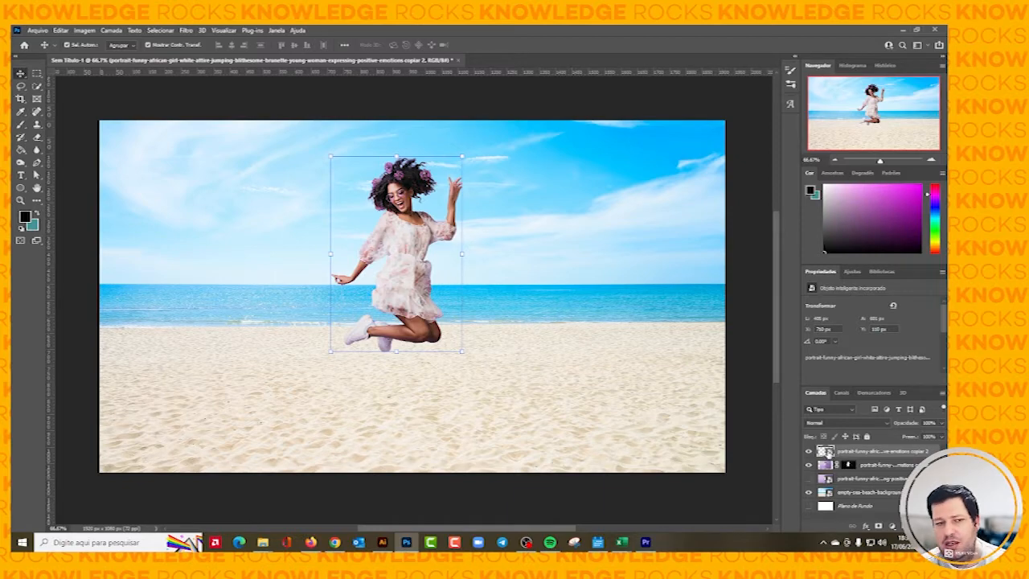
Open the smart-object copy's contents and start the HDR Toning adjustment, agreeing to flatten that document.
{"action": "double_click", "coordinate": [826, 452]}
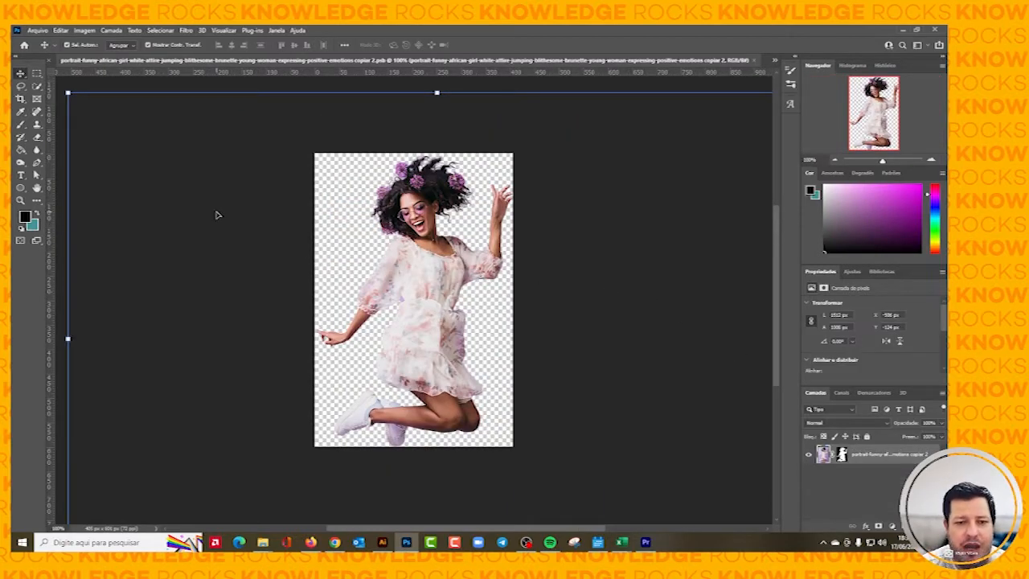
{"action": "left_click", "coordinate": [85, 30]}
{"action": "mouse_move", "coordinate": [92, 56]}
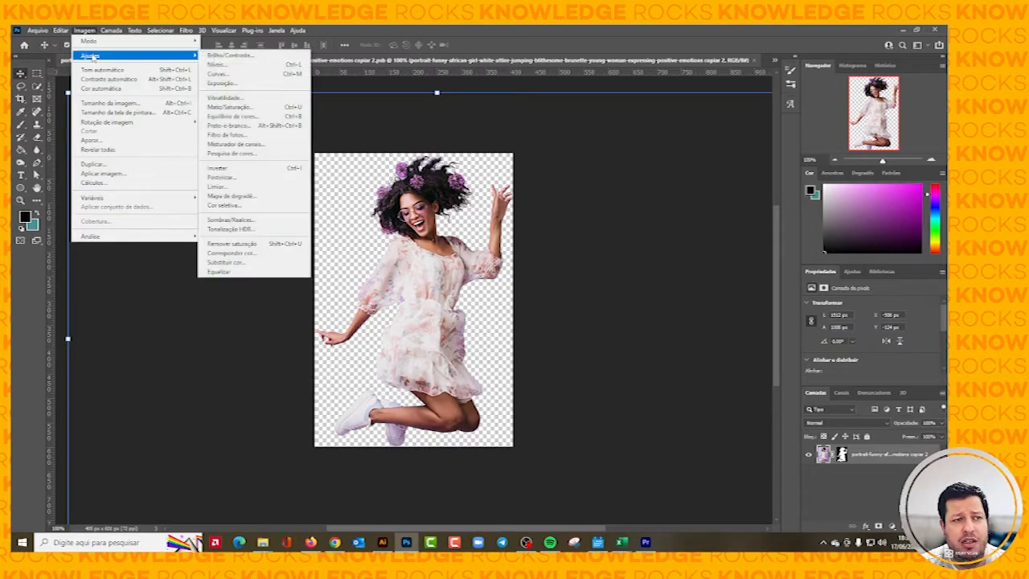
{"action": "left_click", "coordinate": [233, 229]}
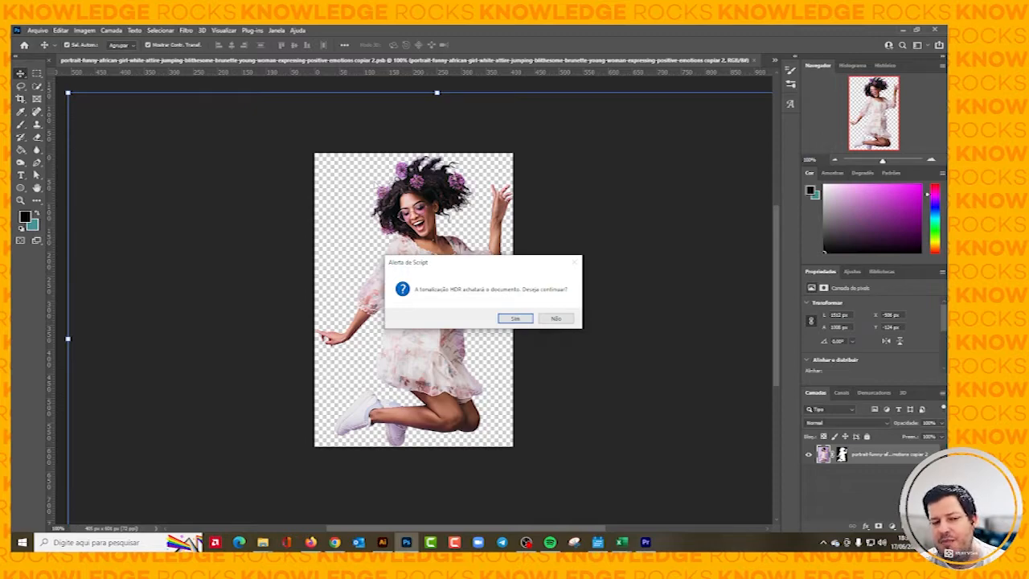
{"action": "left_click", "coordinate": [514, 319]}
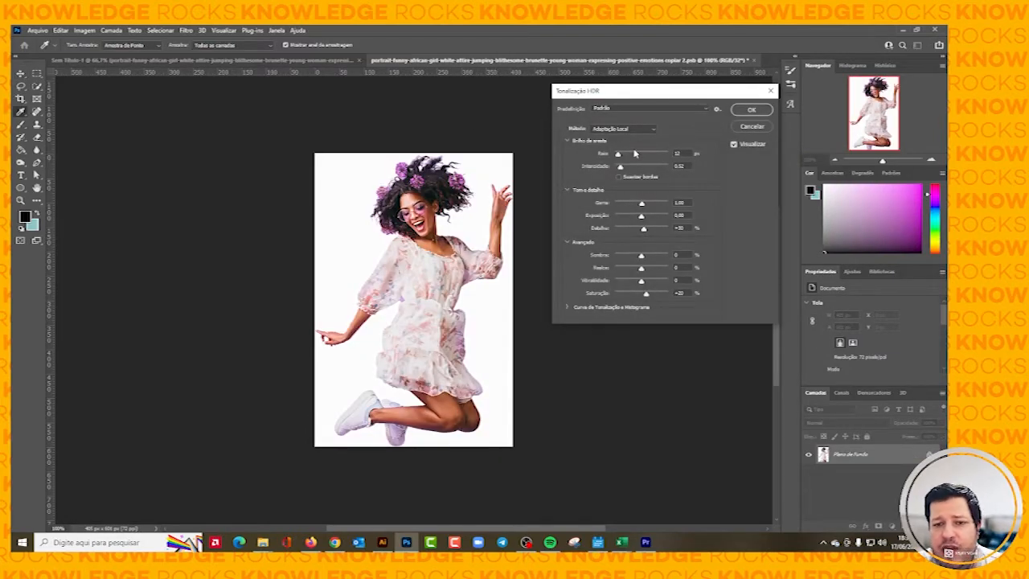
{"action": "left_click_drag", "start_coordinate": [644, 96], "coordinate": [636, 96]}
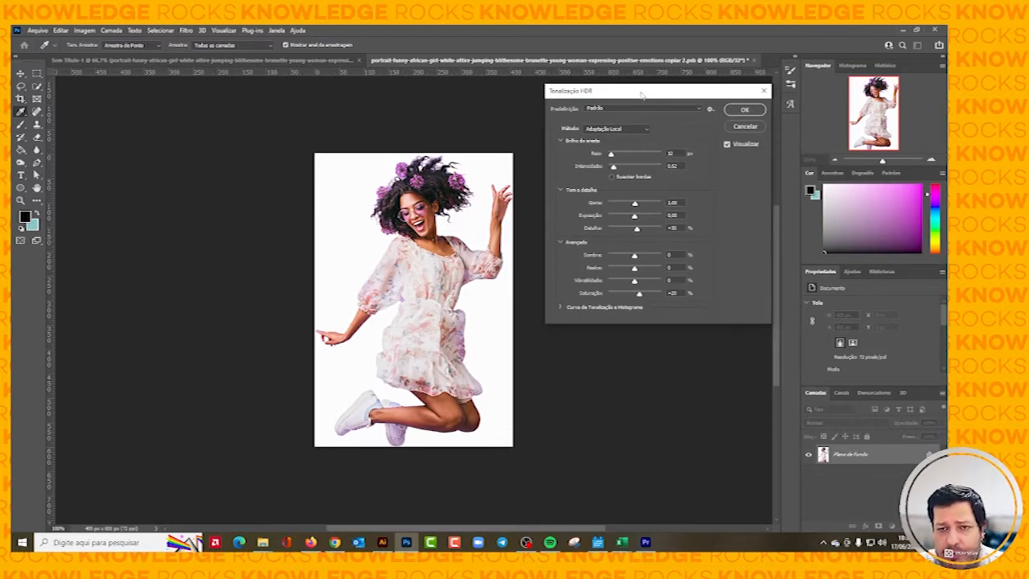
{"action": "left_click_drag", "start_coordinate": [643, 95], "coordinate": [637, 95]}
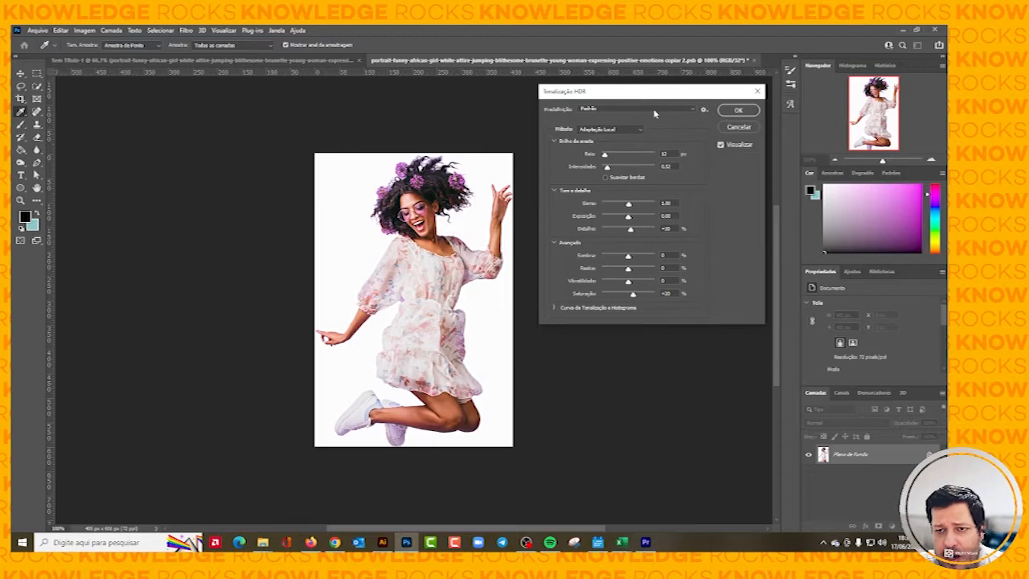
Compare the woman with and without the default HDR Toning settings by switching the preview off and on.
{"action": "left_click", "coordinate": [720, 146]}
{"action": "left_click", "coordinate": [720, 146]}
{"action": "left_click", "coordinate": [721, 147]}
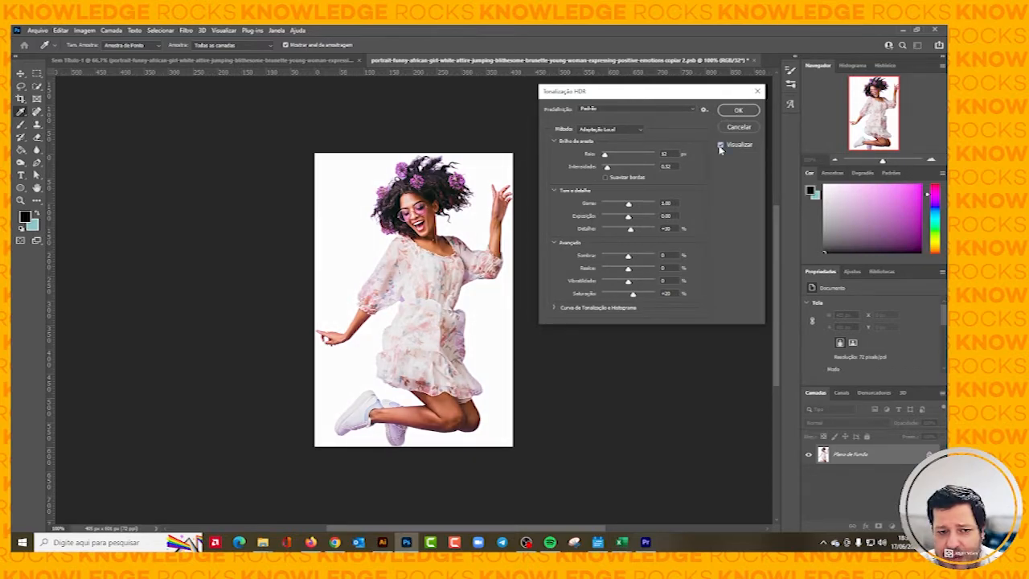
{"action": "left_click", "coordinate": [721, 146]}
{"action": "left_click", "coordinate": [720, 146]}
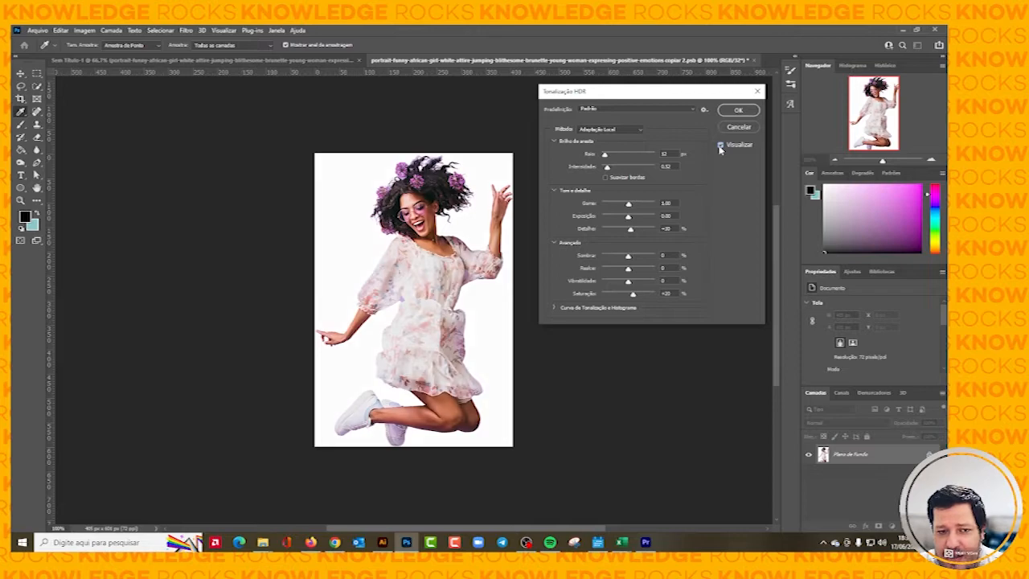
{"action": "left_click", "coordinate": [720, 147]}
{"action": "left_click", "coordinate": [720, 147]}
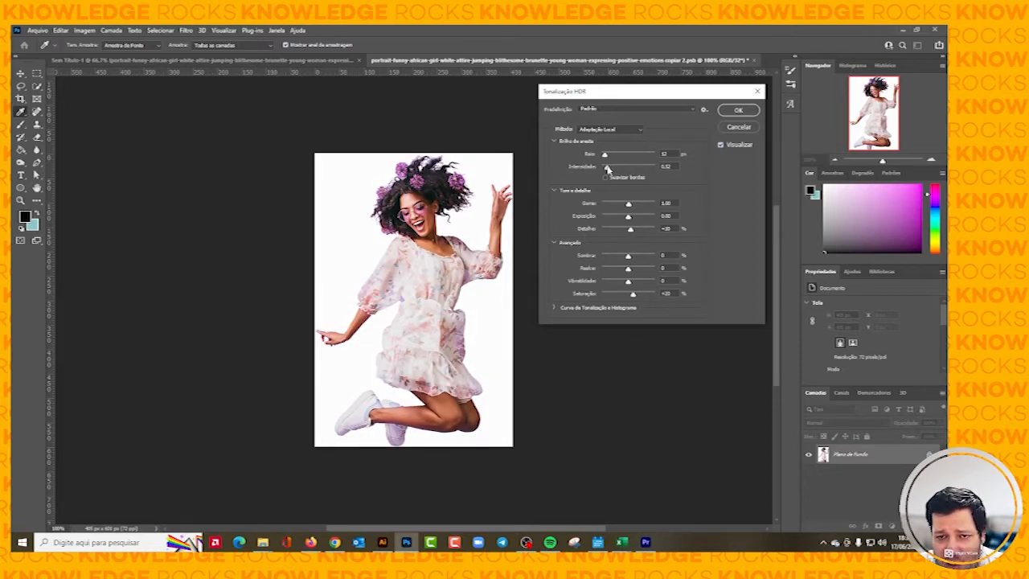
Raise the HDR Toning edge glow radius slightly, set its strength to about 1.8, and set gamma to about 1.56.
{"action": "mouse_move", "coordinate": [608, 167]}
{"action": "left_mouse_down"}
{"action": "mouse_move", "coordinate": [626, 167]}
{"action": "mouse_move", "coordinate": [607, 156]}
{"action": "left_mouse_up"}
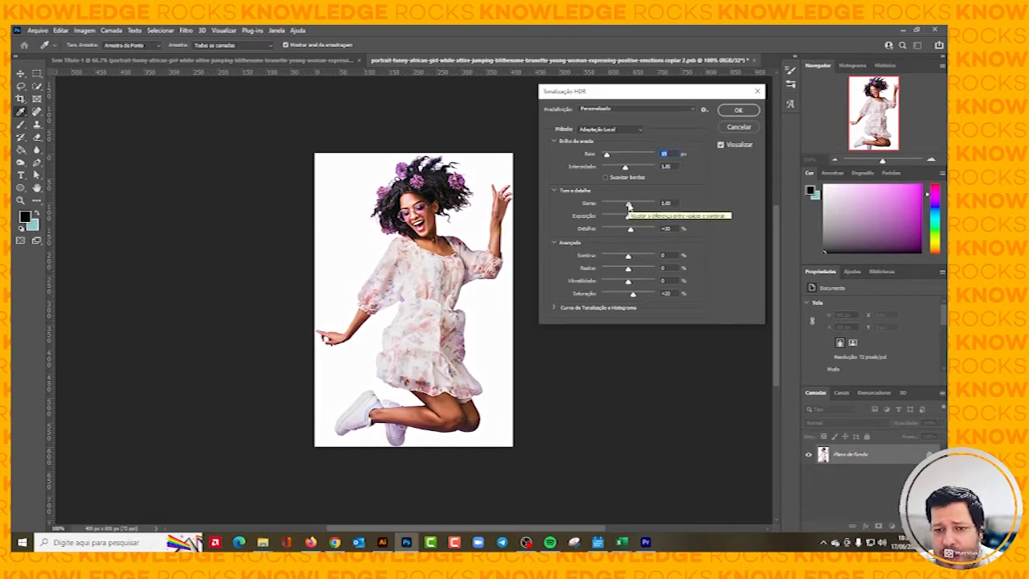
{"action": "left_click_drag", "start_coordinate": [629, 206], "coordinate": [623, 206]}
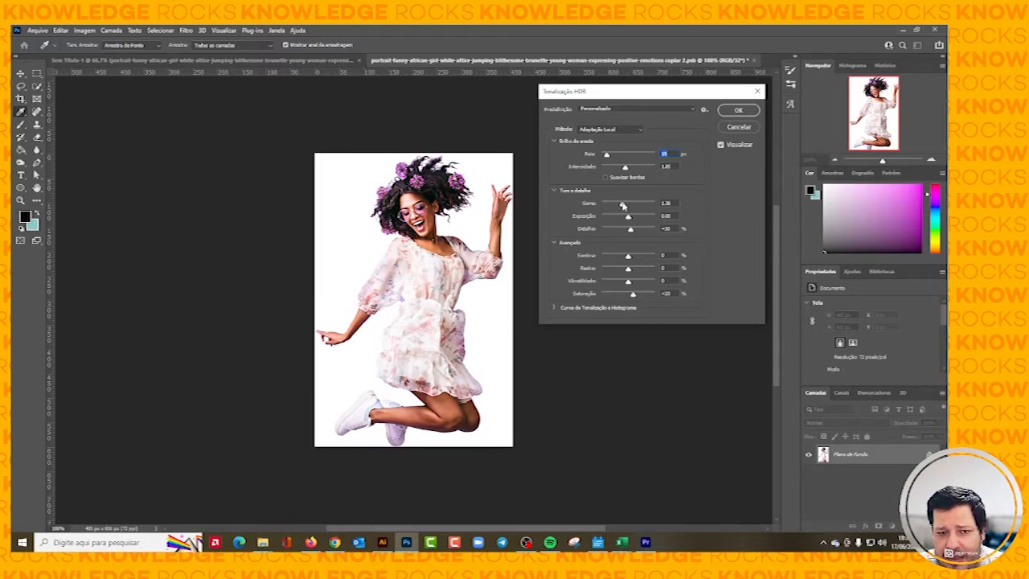
{"action": "left_click_drag", "start_coordinate": [623, 205], "coordinate": [620, 205]}
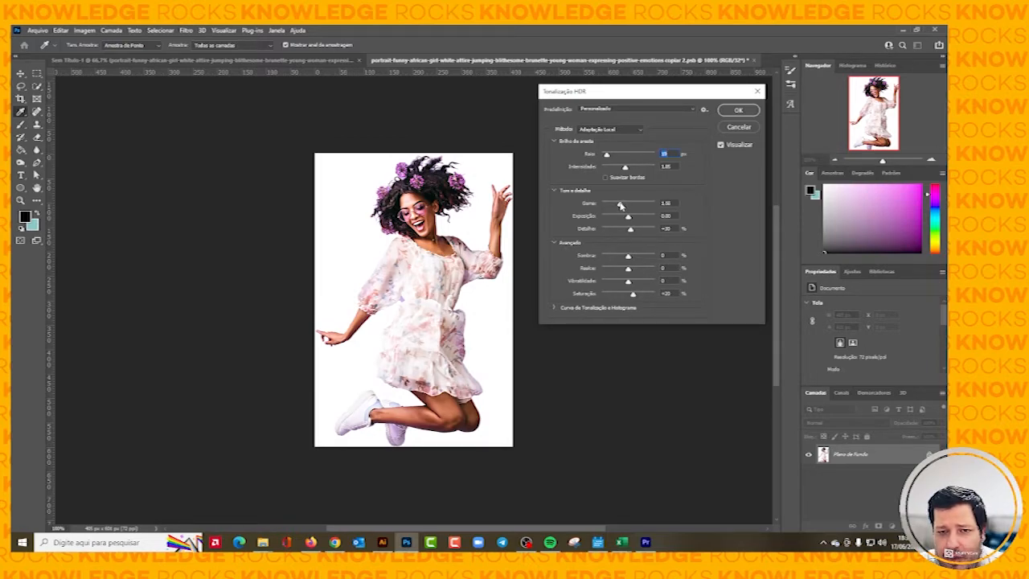
{"action": "left_click", "coordinate": [619, 206]}
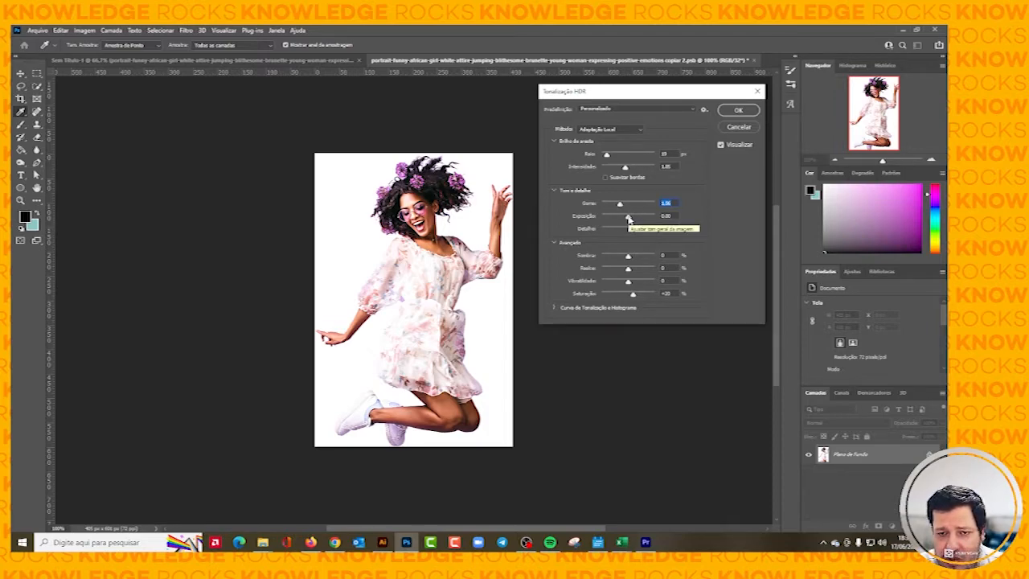
Set the HDR Toning exposure to about +0.14 and the detail to about +62%.
{"action": "left_click_drag", "start_coordinate": [629, 218], "coordinate": [634, 218]}
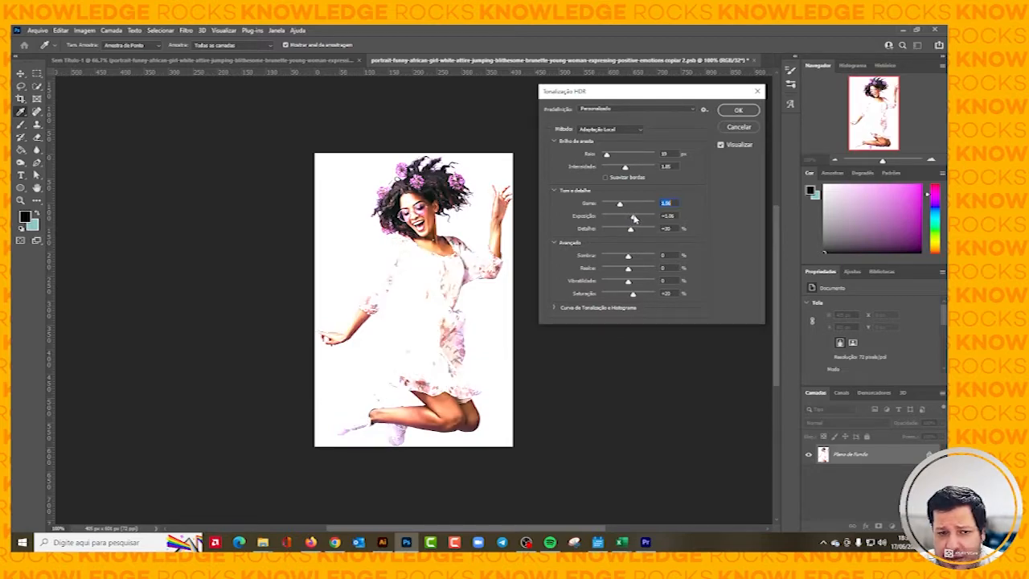
{"action": "left_click_drag", "start_coordinate": [634, 219], "coordinate": [625, 219]}
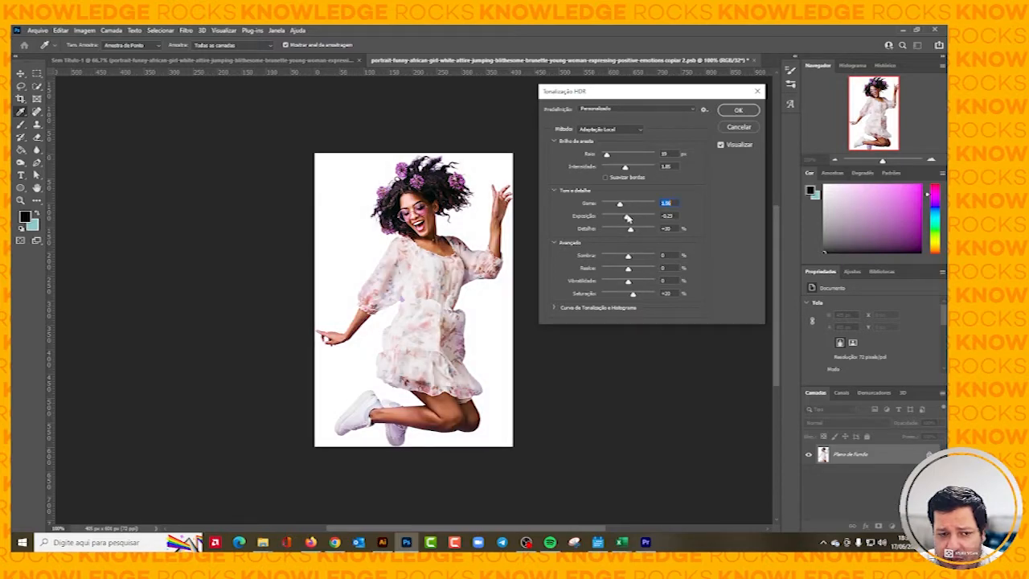
{"action": "left_click_drag", "start_coordinate": [625, 219], "coordinate": [629, 218]}
{"action": "left_click", "coordinate": [630, 219]}
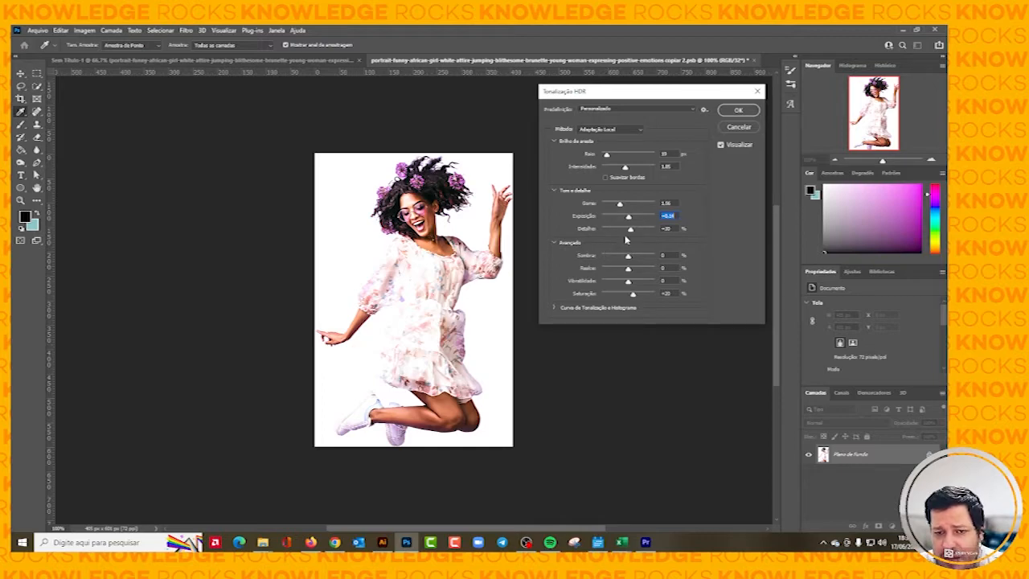
{"action": "mouse_move", "coordinate": [631, 230]}
{"action": "left_mouse_down"}
{"action": "mouse_move", "coordinate": [605, 236]}
{"action": "mouse_move", "coordinate": [633, 234]}
{"action": "left_mouse_up"}
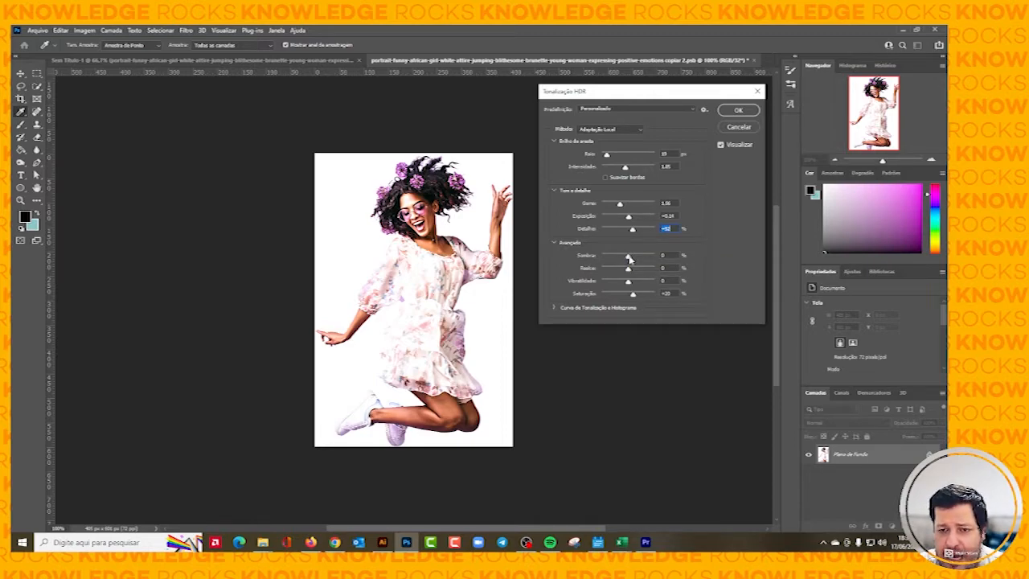
Set HDR Toning shadow to about +78%, highlight +3%, vibrance -1% and saturation +45%, and apply the adjustment.
{"action": "left_click_drag", "start_coordinate": [630, 258], "coordinate": [628, 258]}
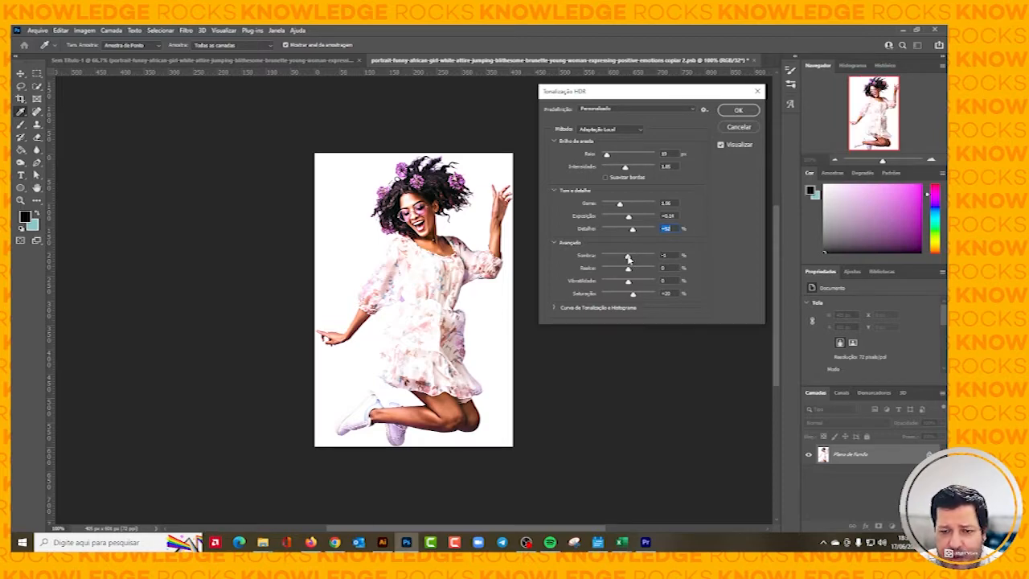
{"action": "left_click_drag", "start_coordinate": [628, 257], "coordinate": [649, 259]}
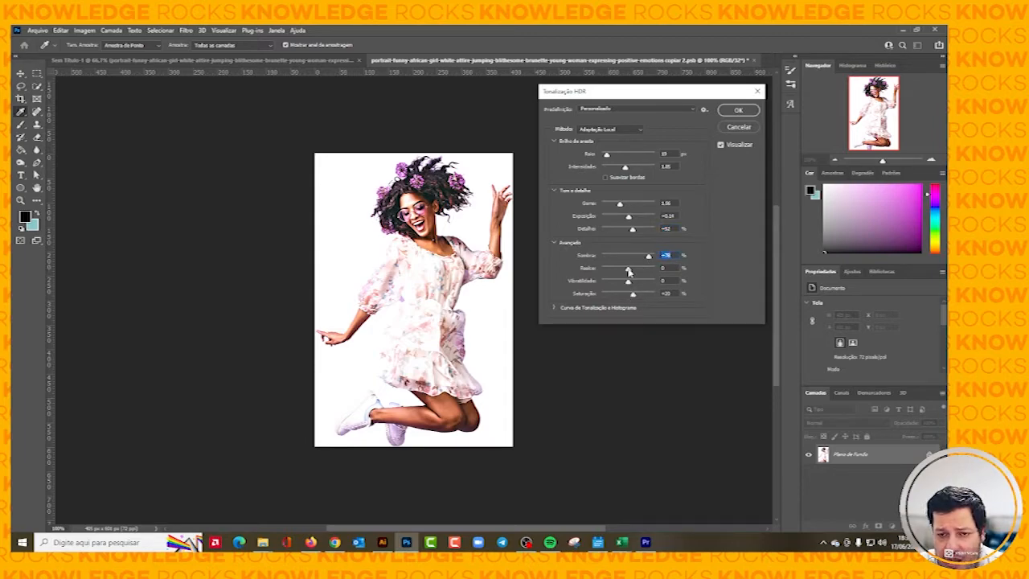
{"action": "left_click_drag", "start_coordinate": [629, 272], "coordinate": [630, 273]}
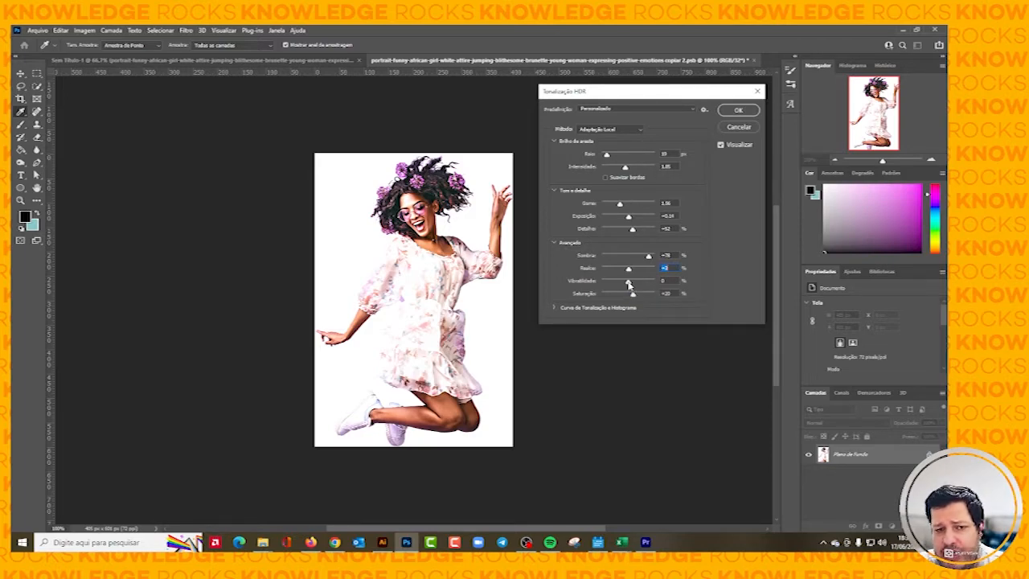
{"action": "mouse_move", "coordinate": [629, 284]}
{"action": "left_mouse_down"}
{"action": "mouse_move", "coordinate": [611, 284]}
{"action": "mouse_move", "coordinate": [641, 297]}
{"action": "left_mouse_up"}
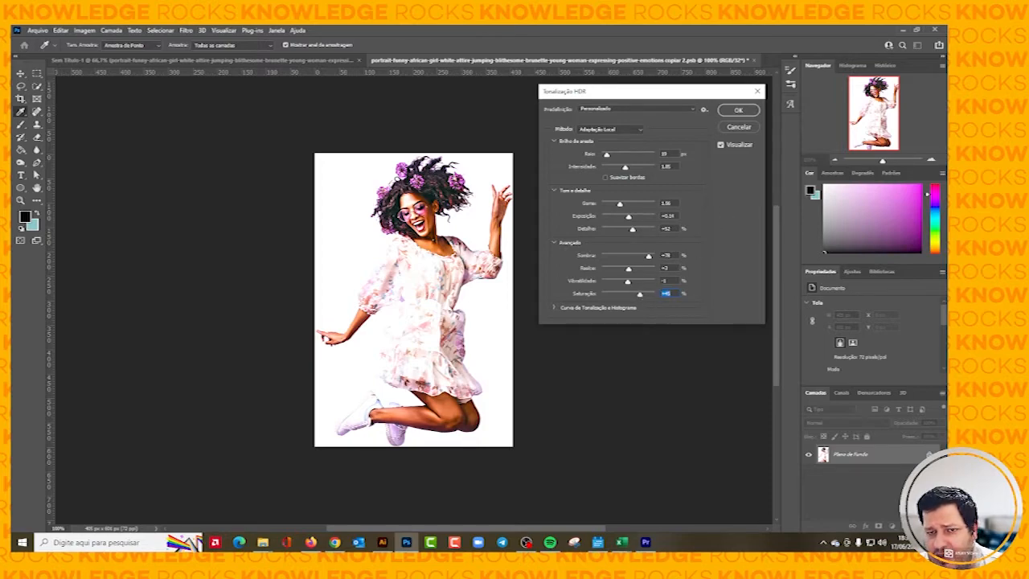
{"action": "left_click", "coordinate": [739, 111]}
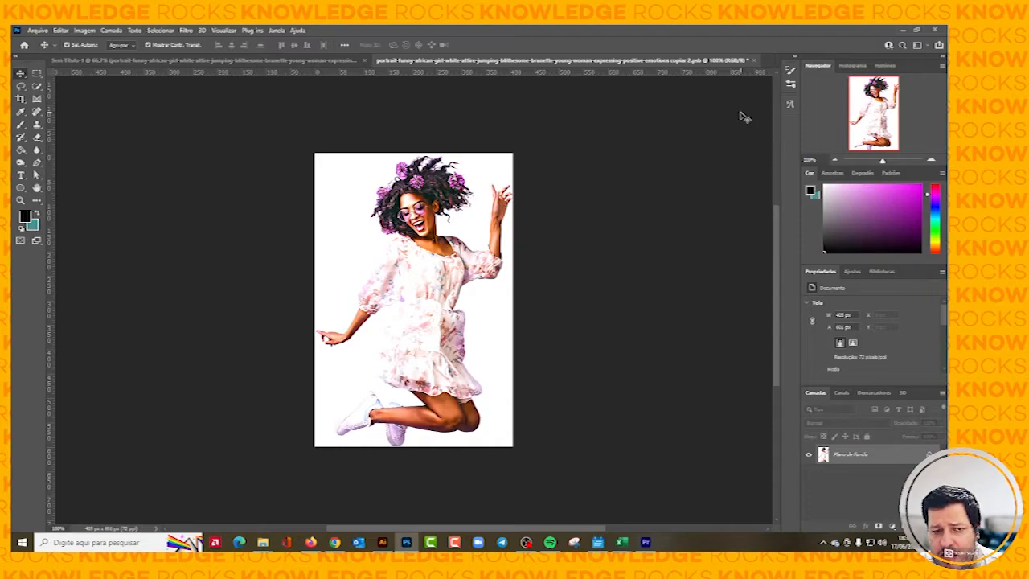
Save the toned smart-object contents and close that document to return to the beach composition.
{"action": "left_click", "coordinate": [34, 31]}
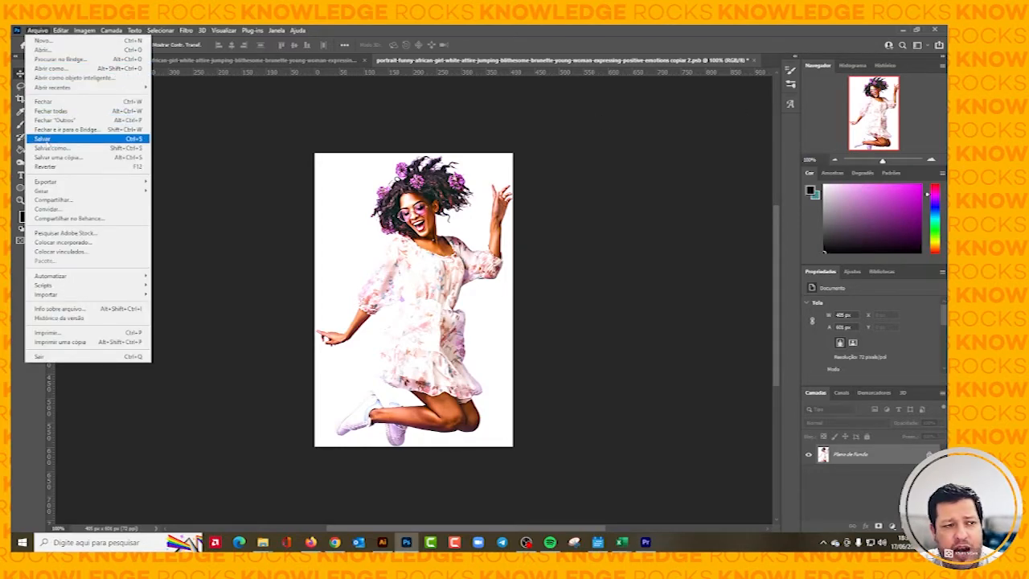
{"action": "left_click", "coordinate": [249, 165]}
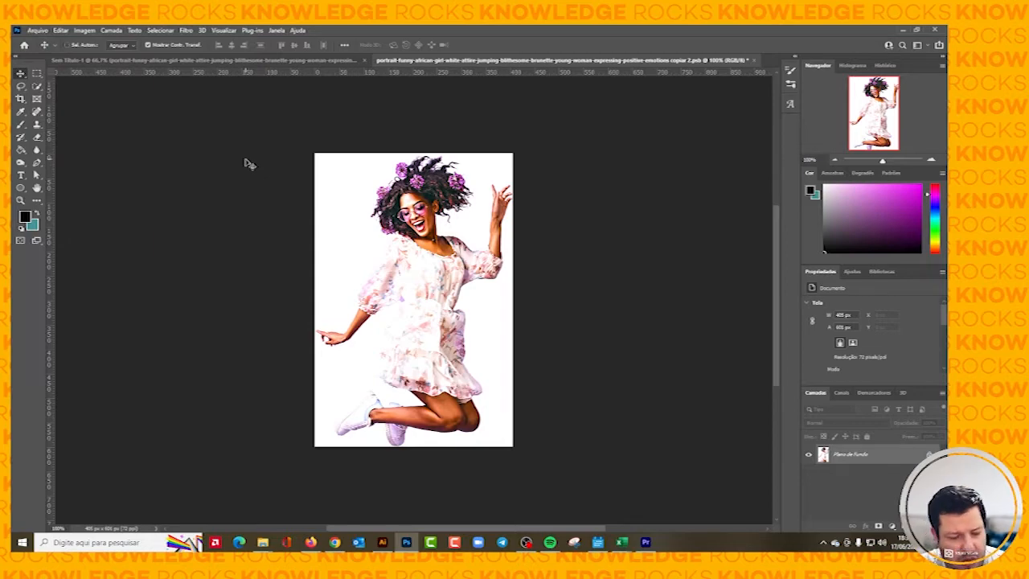
{"action": "left_click", "coordinate": [752, 60]}
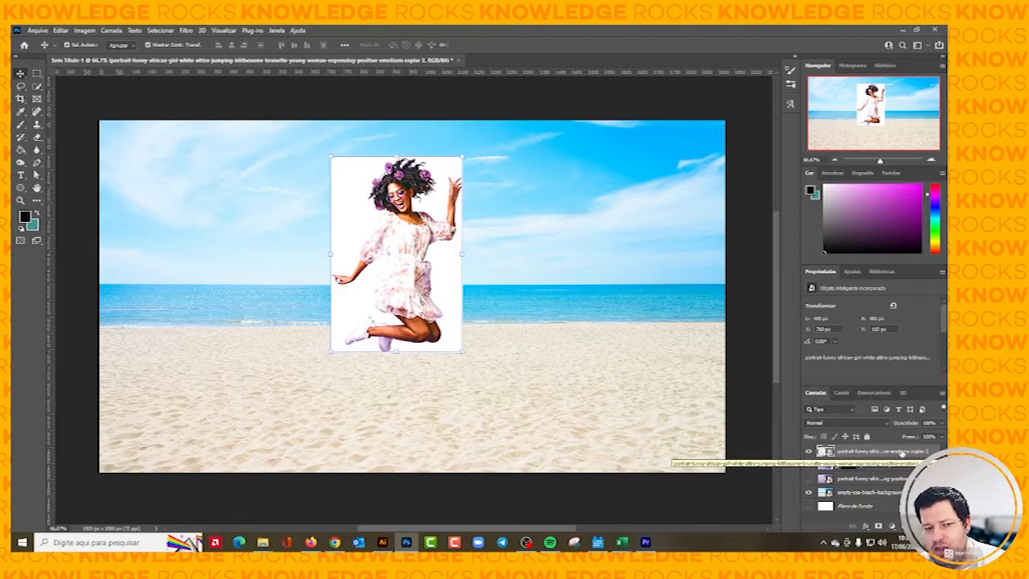
Create a clipping mask so the toned smart-object copy is clipped to the masked woman's layer below.
{"action": "right_click", "coordinate": [902, 454]}
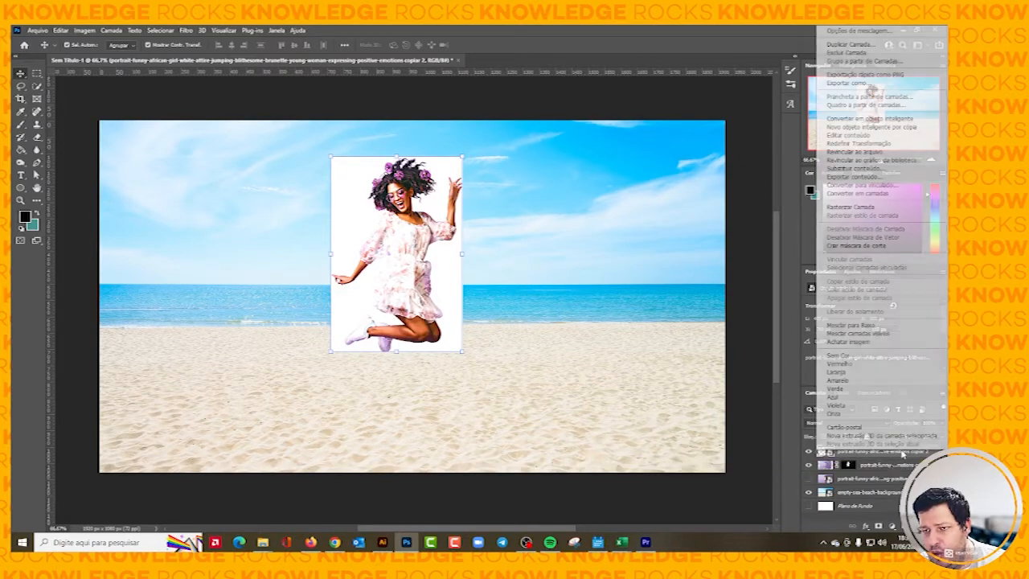
{"action": "left_click", "coordinate": [872, 469]}
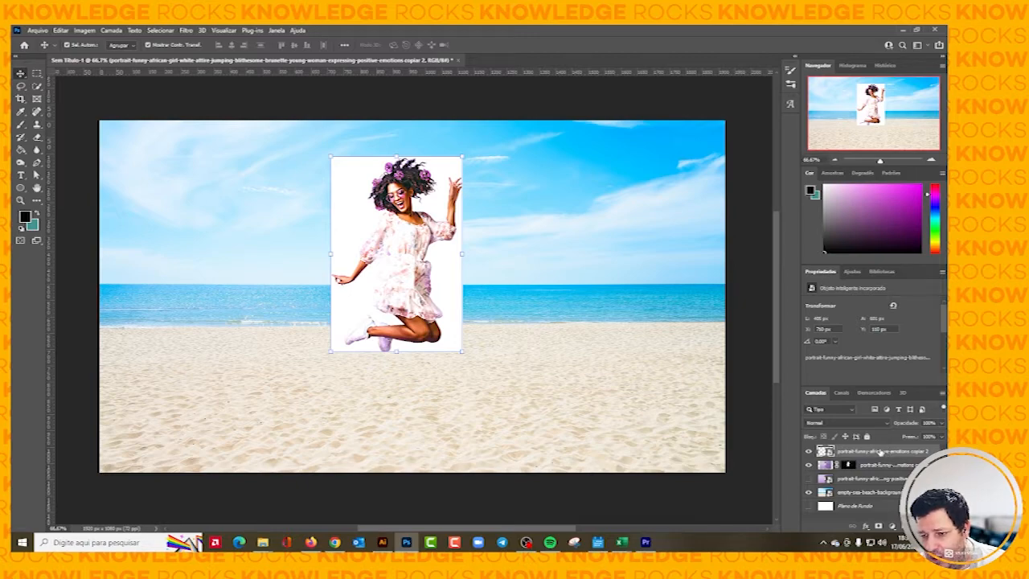
{"action": "right_click", "coordinate": [883, 453]}
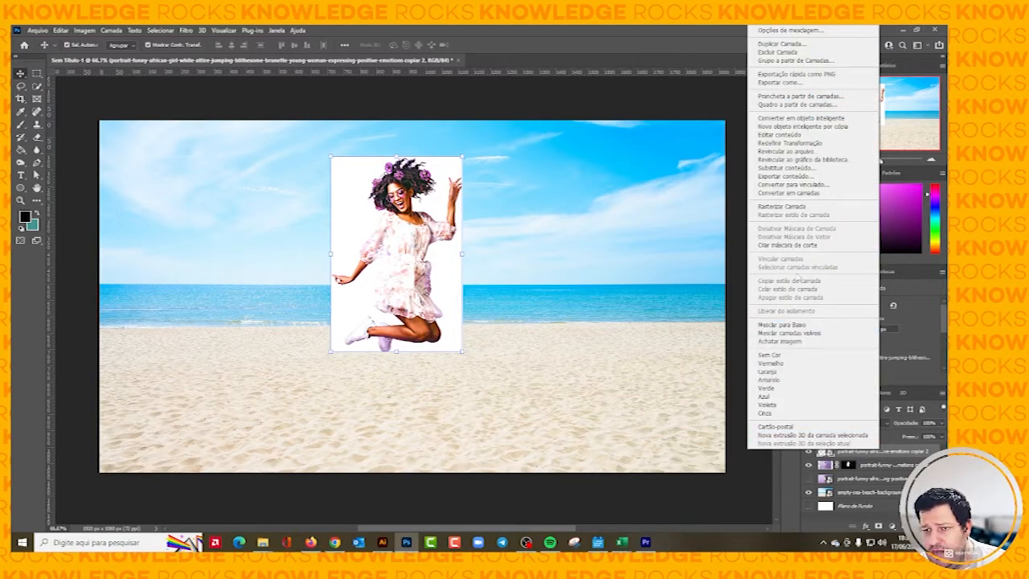
{"action": "left_click", "coordinate": [800, 246]}
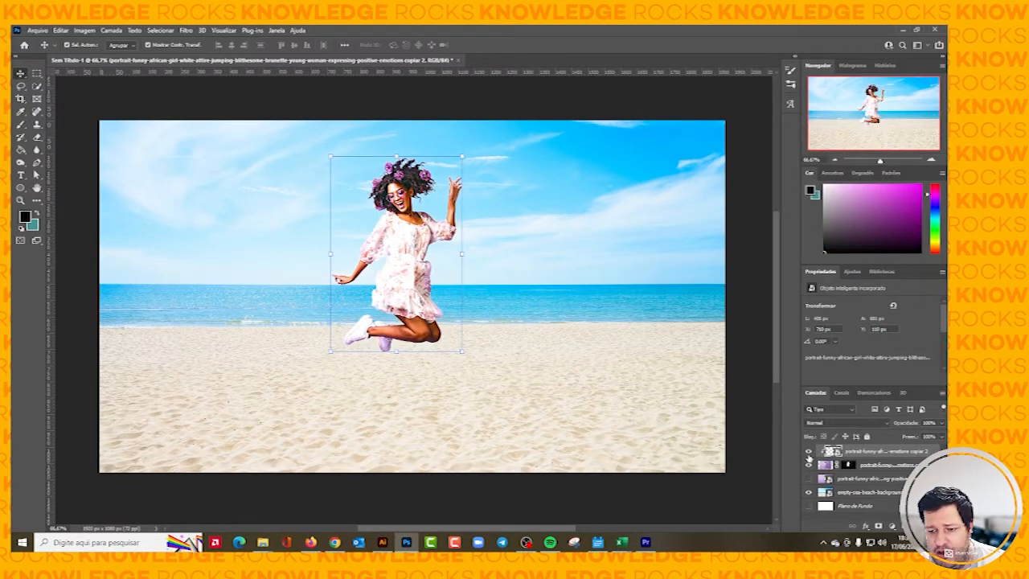
Compare the woman with and without the HDR effect by hiding and showing the clipped copy.
{"action": "left_click", "coordinate": [809, 452]}
{"action": "left_click", "coordinate": [809, 452]}
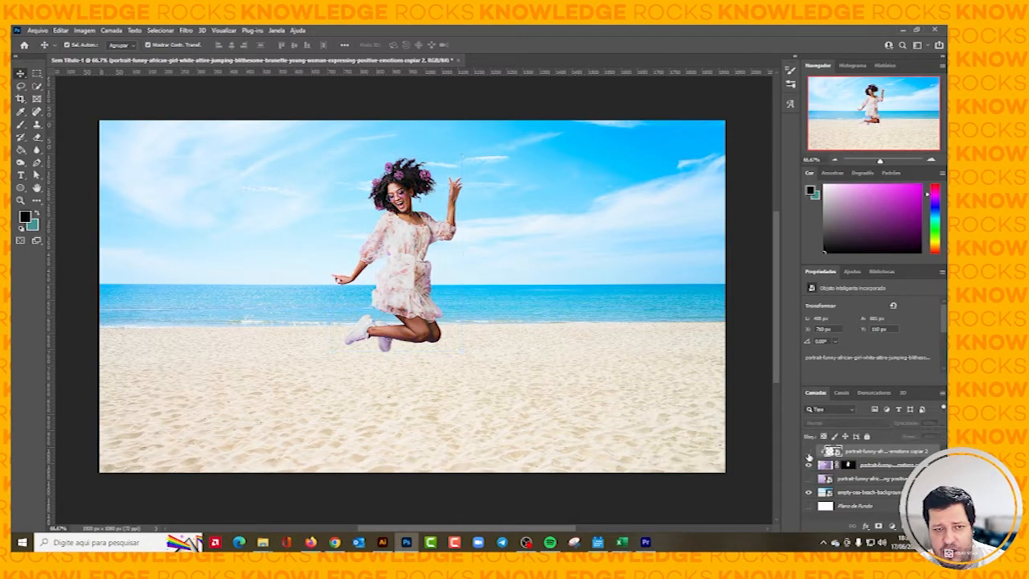
{"action": "left_click", "coordinate": [809, 455]}
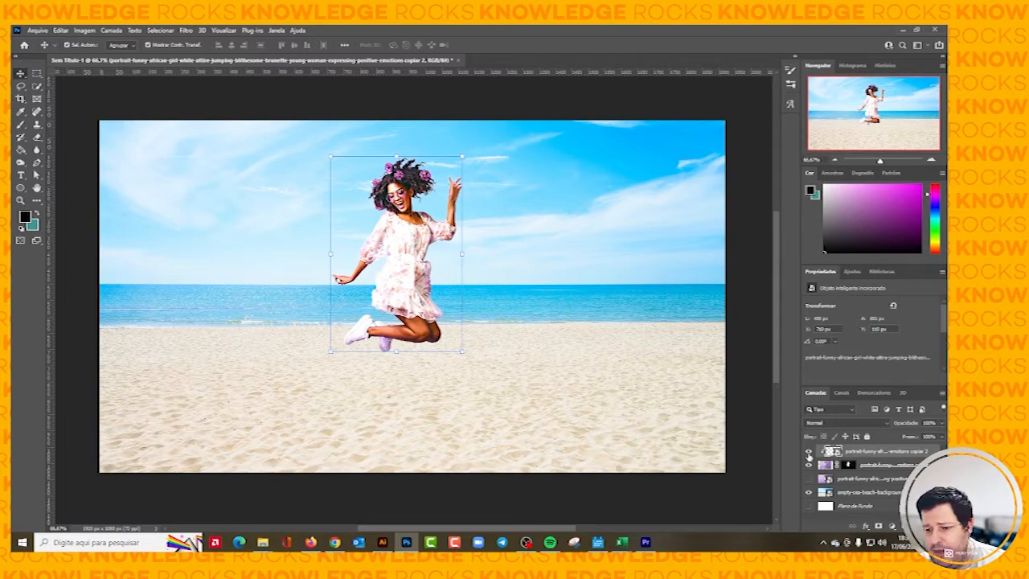
Release the toned copy's clipping mask, clip it to the masked woman's layer again, and deselect the layer.
{"action": "right_click", "coordinate": [860, 453]}
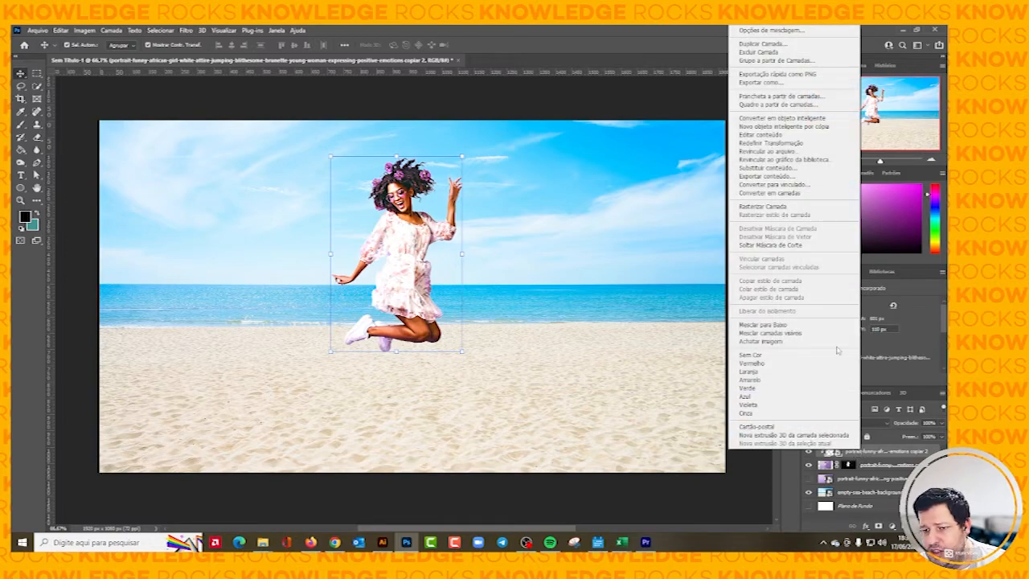
{"action": "left_click", "coordinate": [780, 244]}
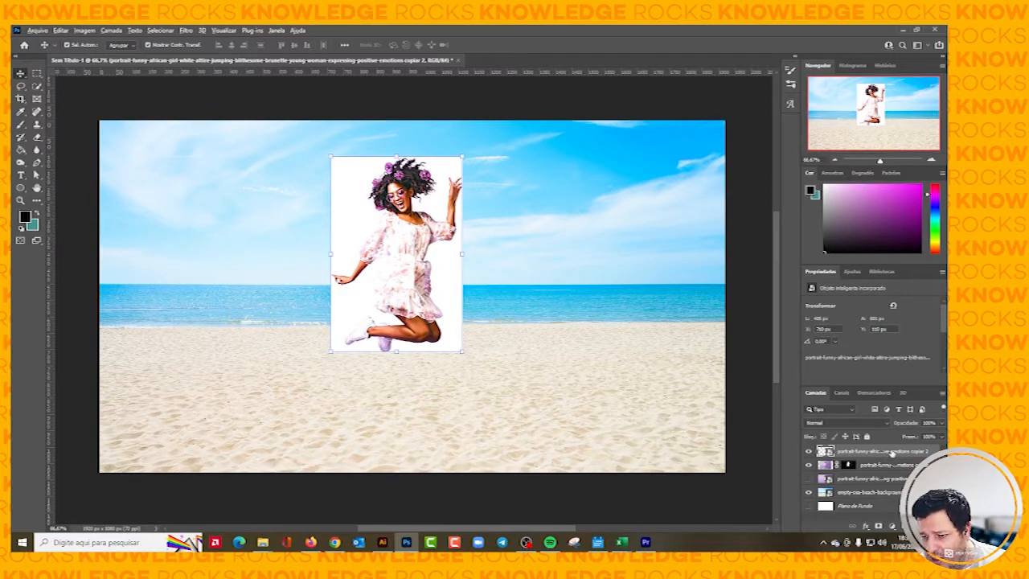
{"action": "left_click", "coordinate": [895, 455], "text": "alt"}
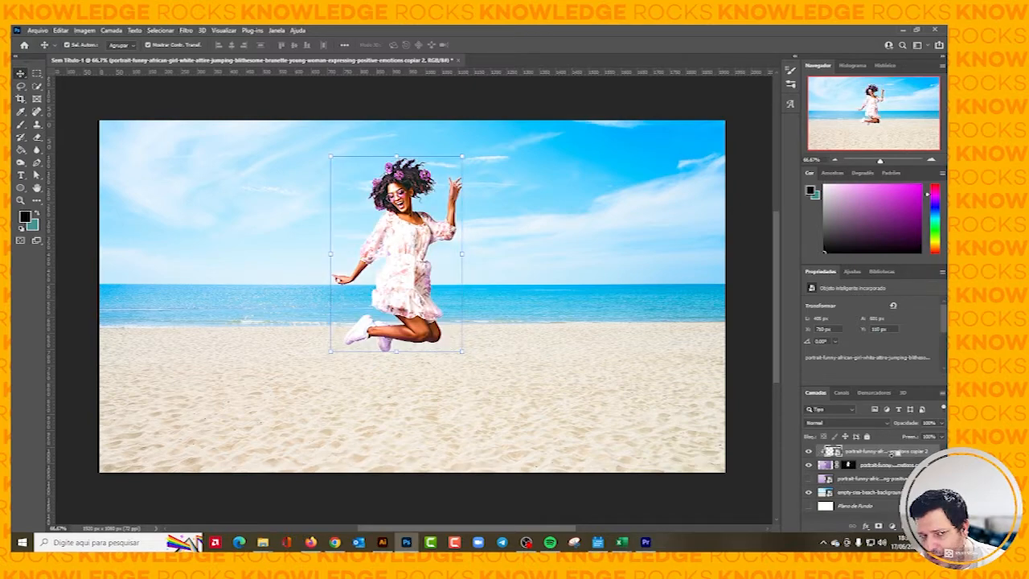
{"action": "left_click", "coordinate": [619, 102]}
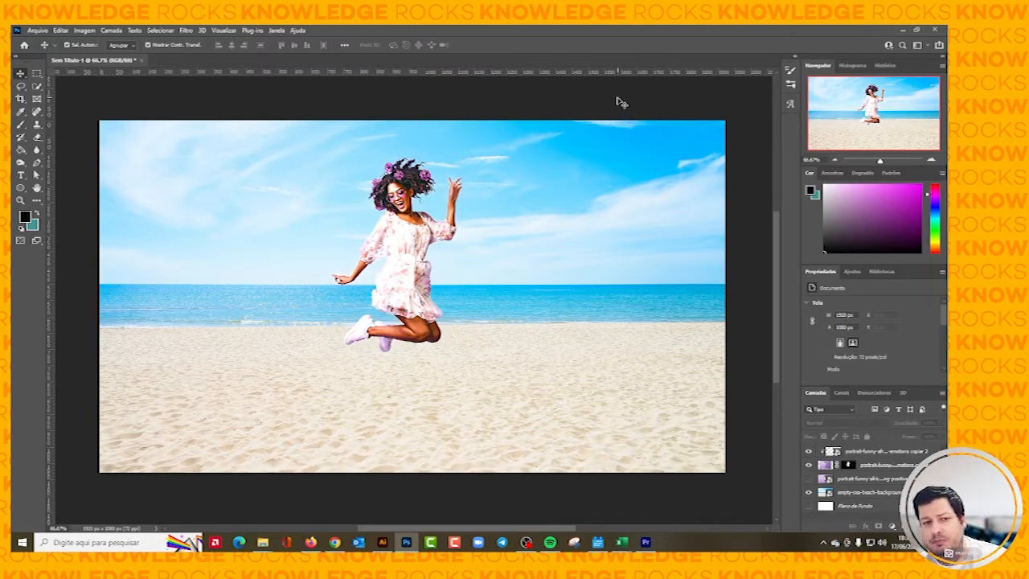
Group the clipped toned copy together with the masked woman's layer.
{"action": "left_click", "coordinate": [894, 453]}
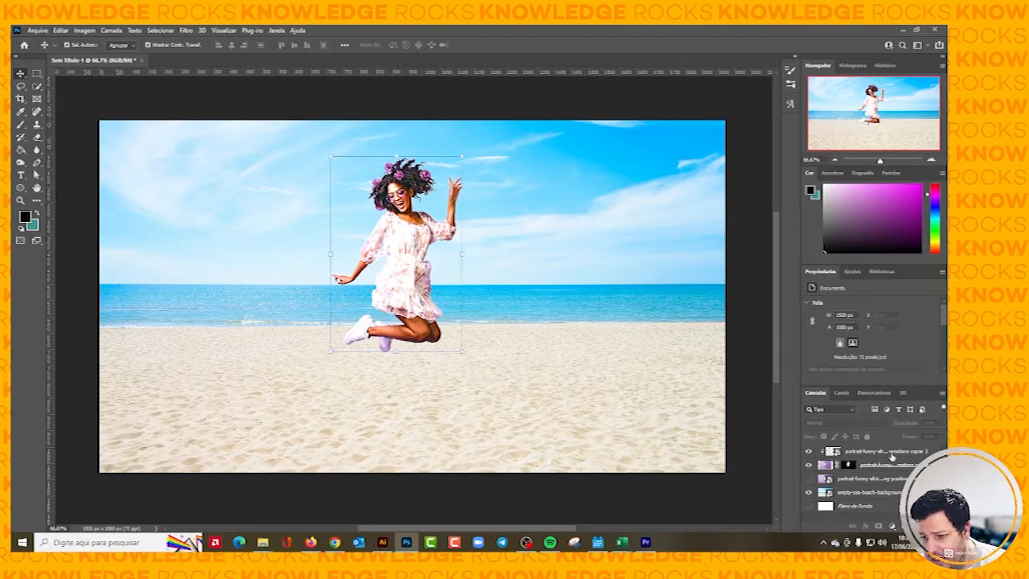
{"action": "left_click", "coordinate": [891, 465]}
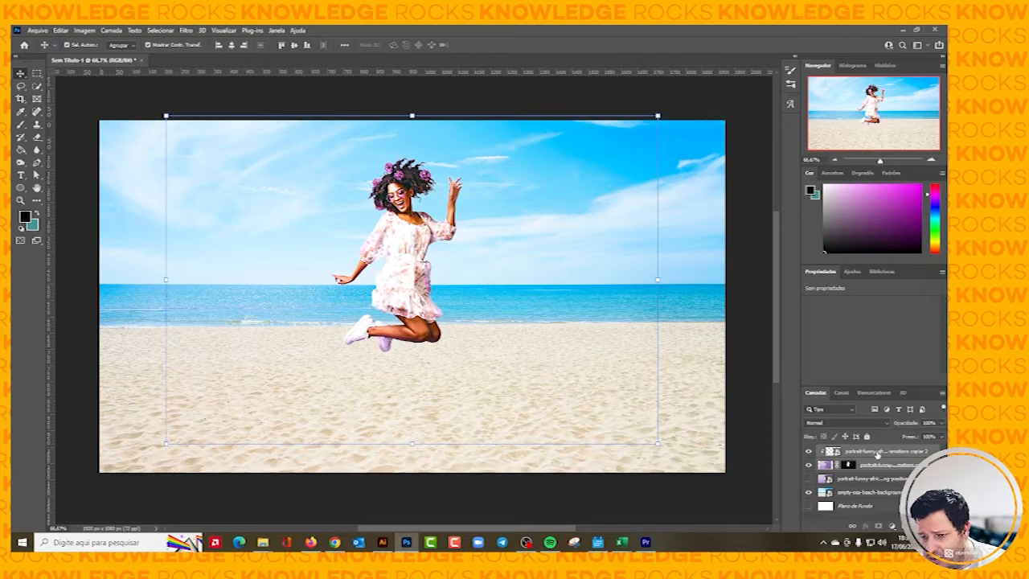
{"action": "left_click", "coordinate": [878, 454]}
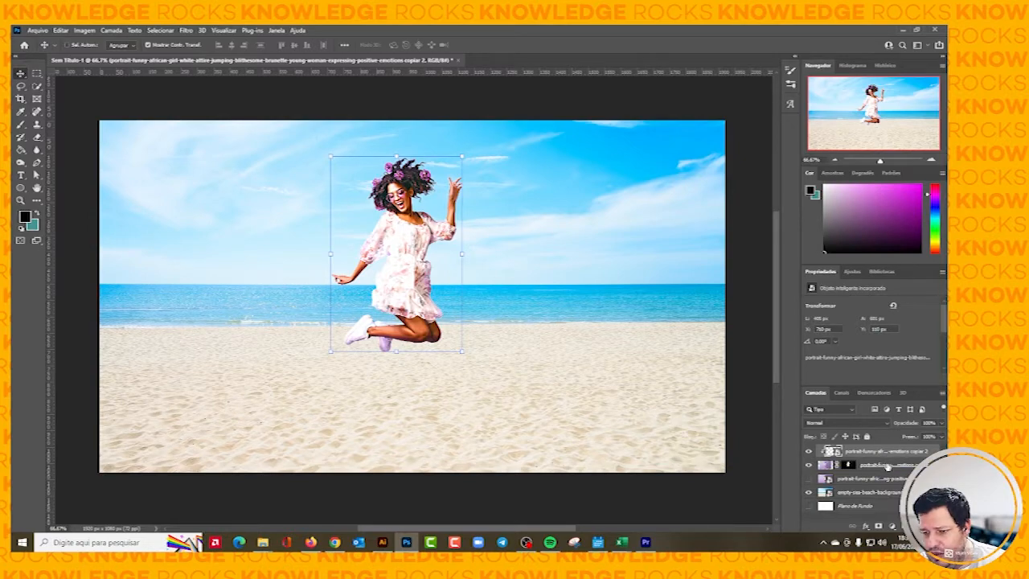
{"action": "left_click", "coordinate": [887, 466]}
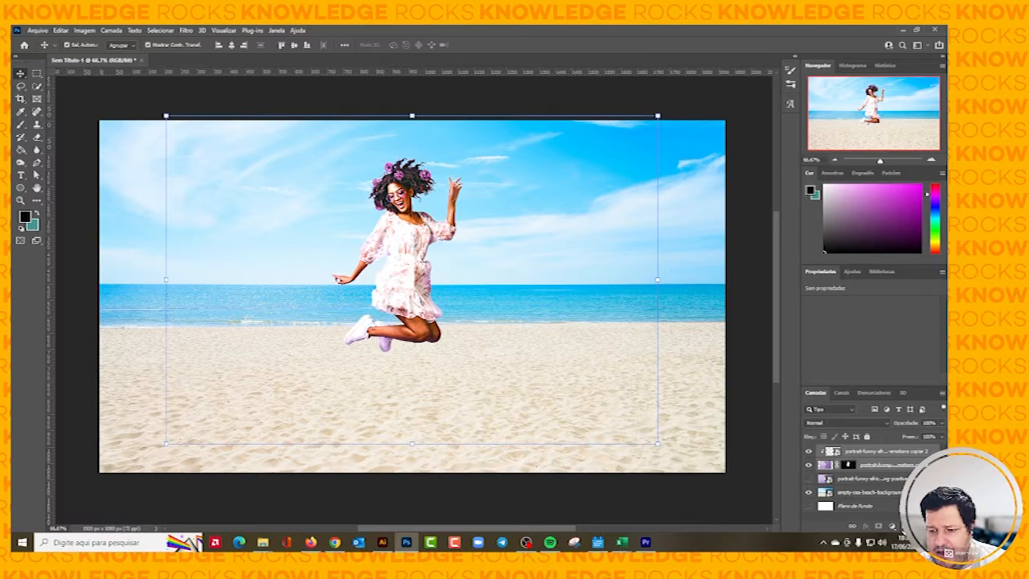
{"action": "key", "text": "ctrl+g"}
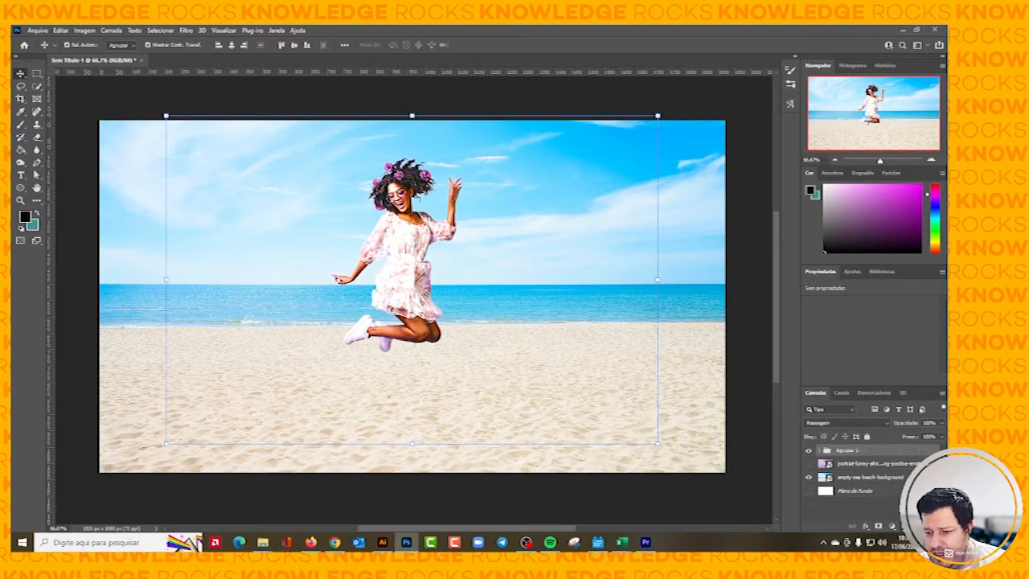
Rename the new layer group as PERSONAGEM.
{"action": "double_click", "coordinate": [844, 451]}
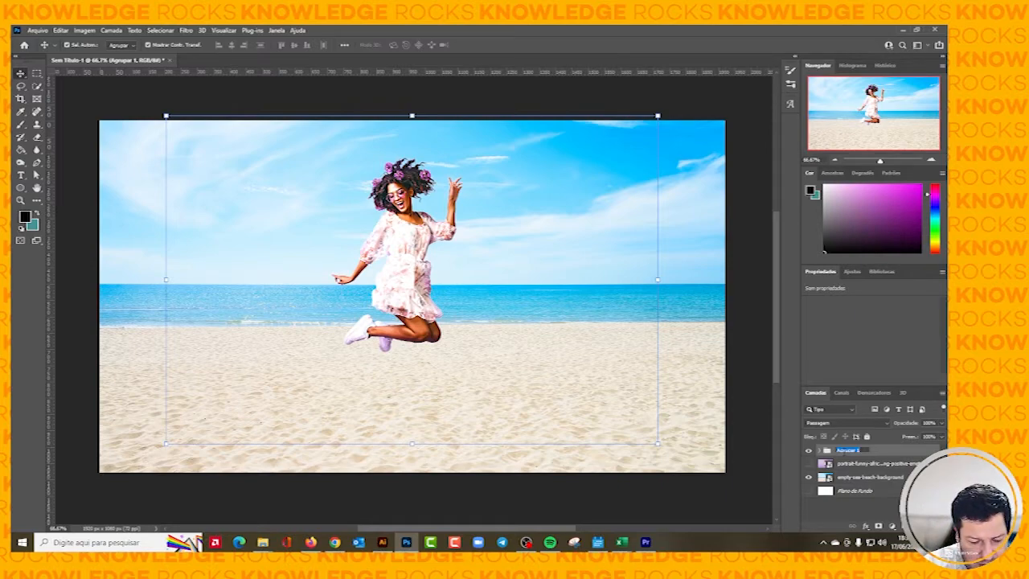
{"action": "type", "text": "PES"}
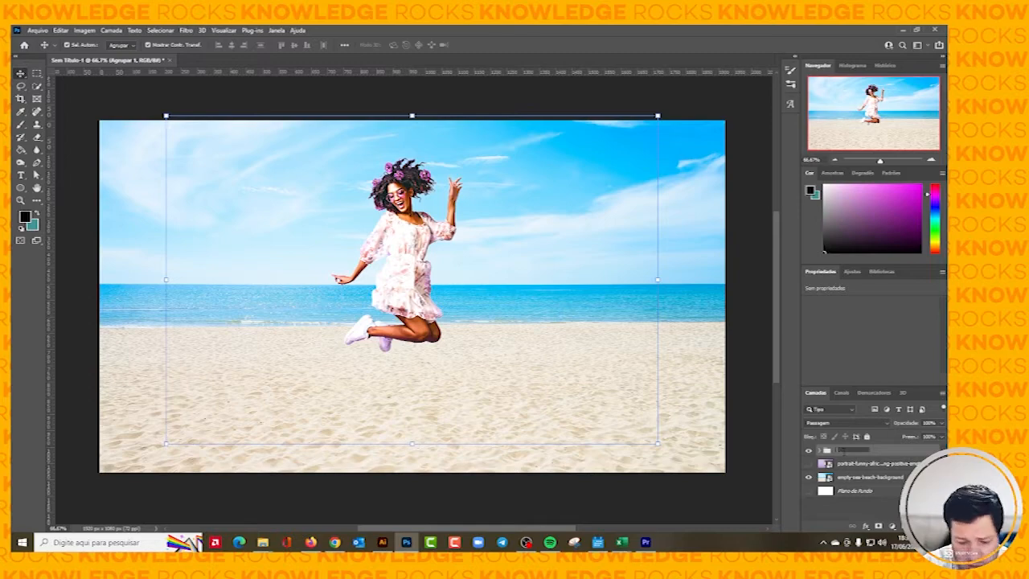
{"action": "type", "text": "PERSONAGEM"}
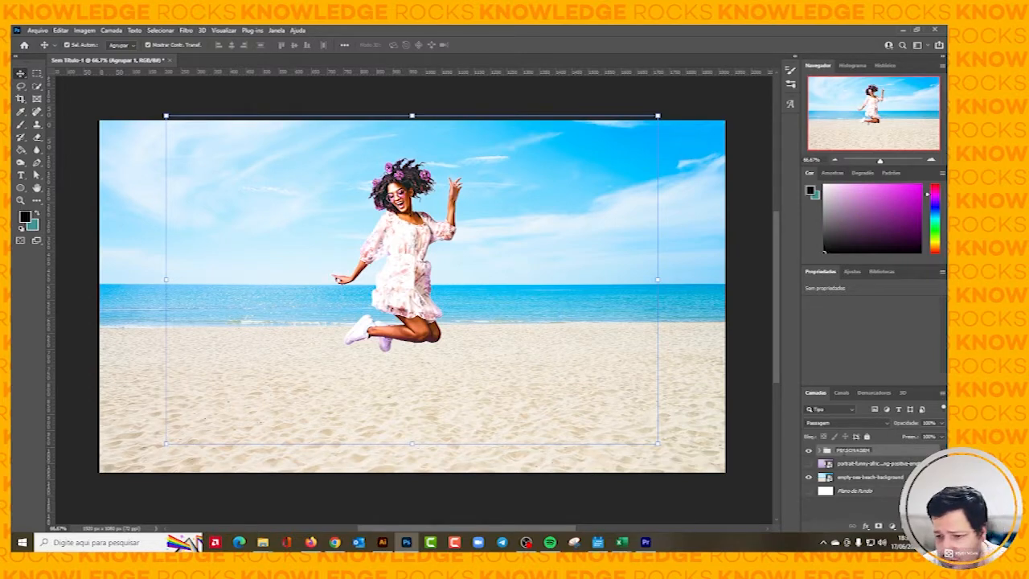
{"action": "left_click", "coordinate": [883, 454]}
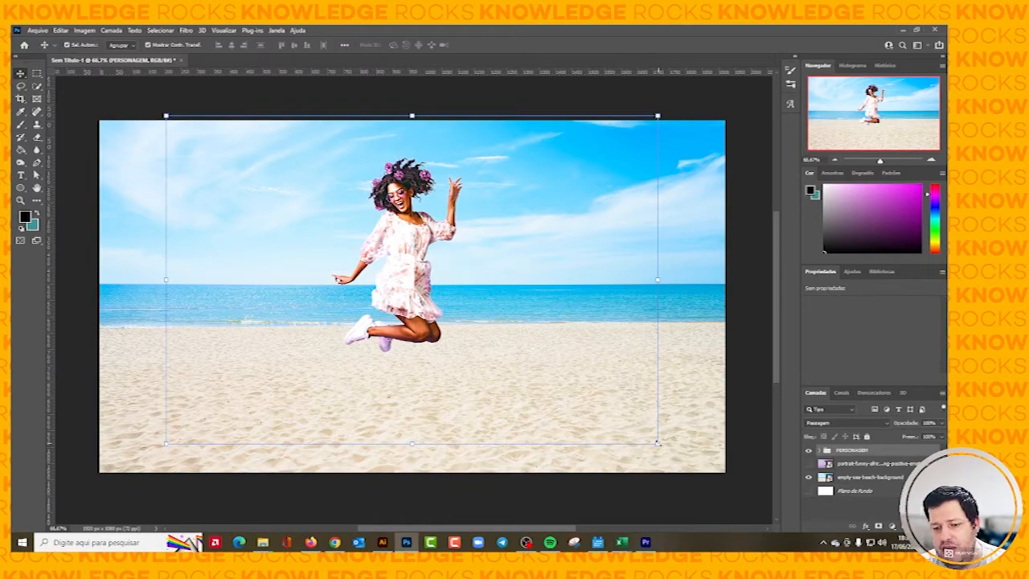
Scale the PERSONAGEM group down to about 91%, shift it slightly upward, apply the transform and deselect the group.
{"action": "left_click_drag", "start_coordinate": [658, 443], "coordinate": [635, 430]}
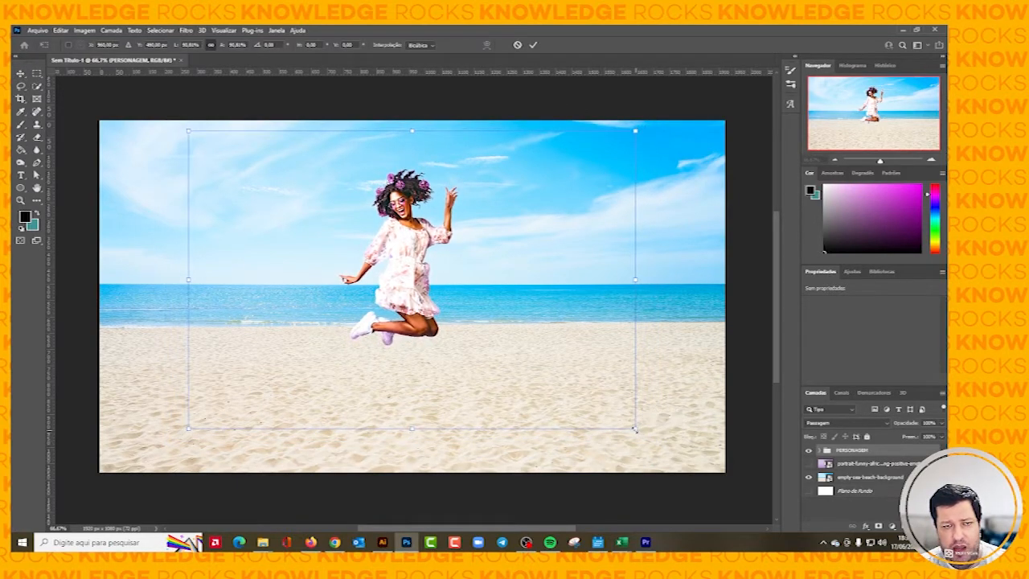
{"action": "left_click_drag", "start_coordinate": [392, 265], "coordinate": [392, 261]}
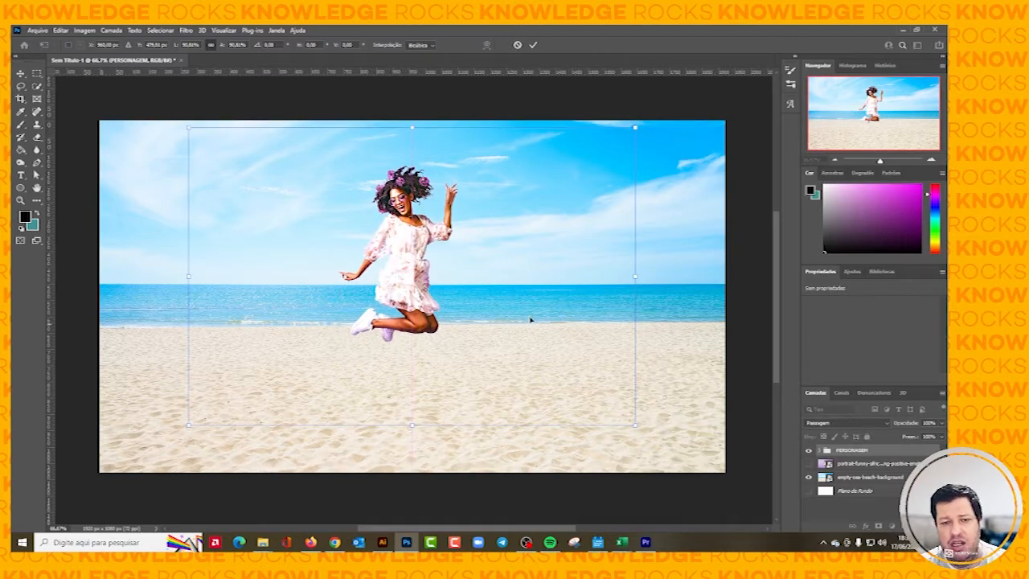
{"action": "left_click", "coordinate": [21, 73]}
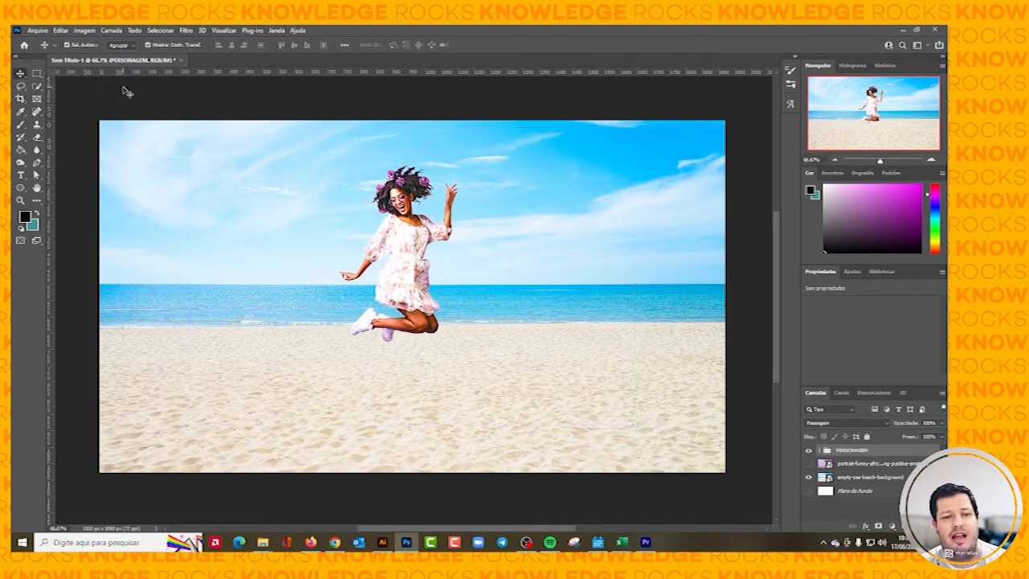
{"action": "left_click", "coordinate": [127, 92]}
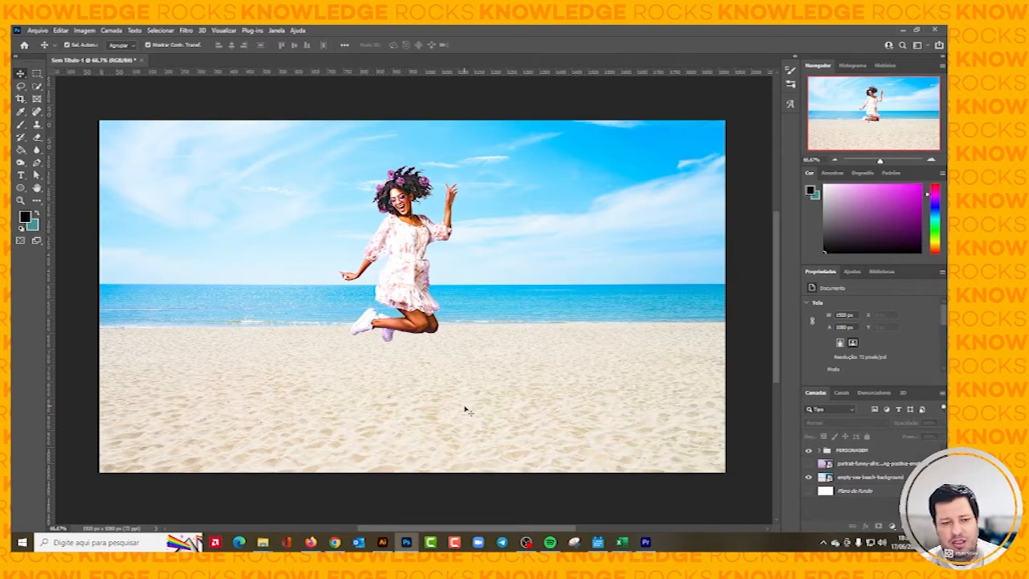
Draw a flat black ellipse about 223 by 40 px just above the beach layer and position it on the sand beneath the woman.
{"action": "left_click", "coordinate": [864, 479]}
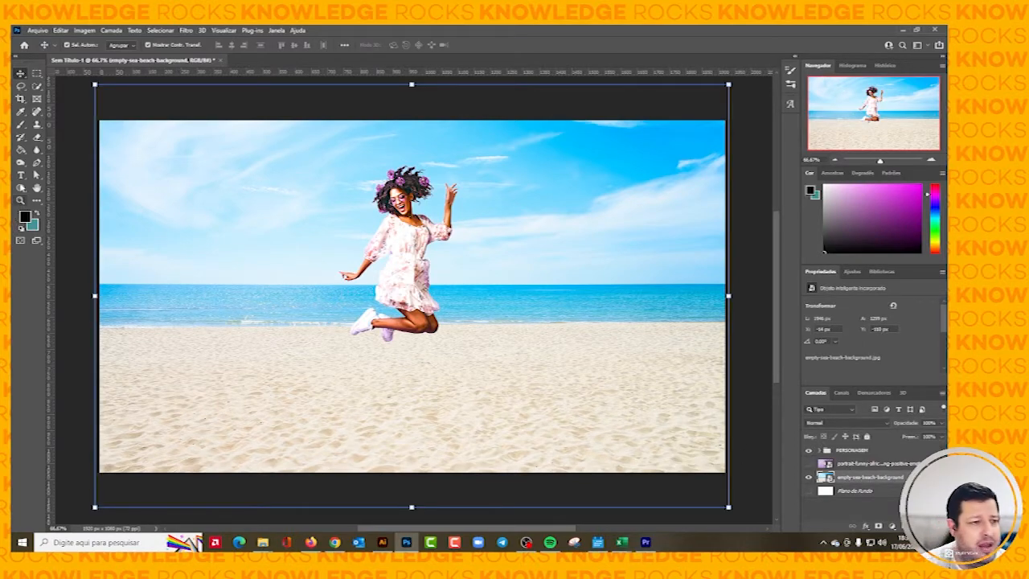
{"action": "left_click", "coordinate": [20, 189]}
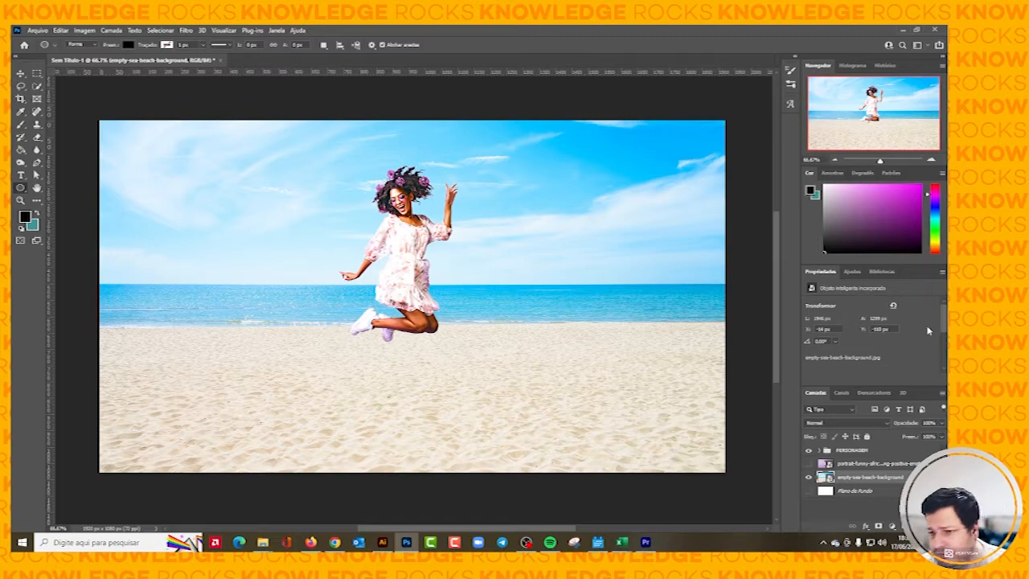
{"action": "scroll", "coordinate": [928, 331], "scroll_direction": "down", "scroll_amount": 3}
{"action": "scroll", "coordinate": [926, 328], "scroll_direction": "up", "scroll_amount": 4}
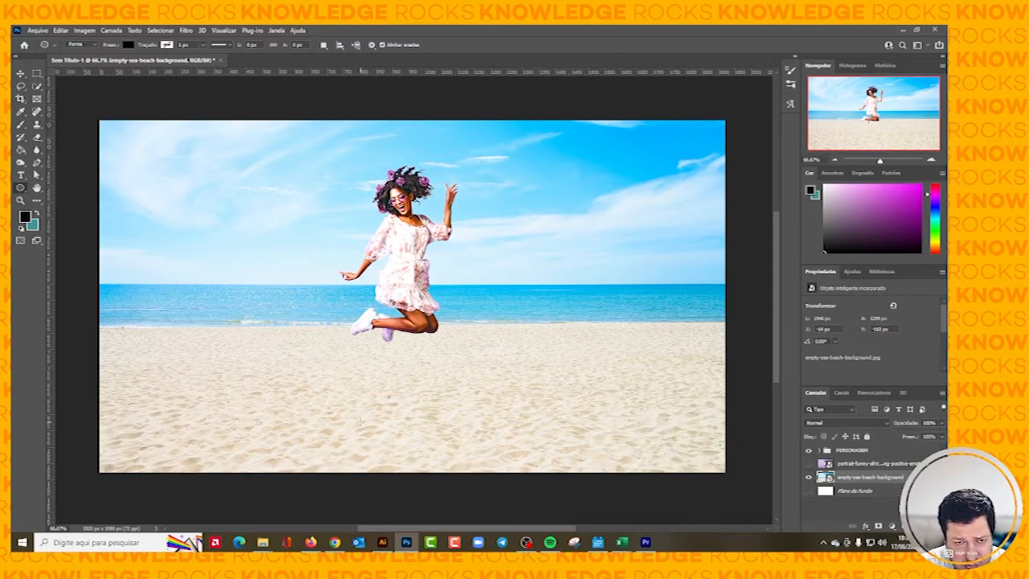
{"action": "left_click_drag", "start_coordinate": [360, 422], "coordinate": [434, 435]}
{"action": "left_click", "coordinate": [21, 74]}
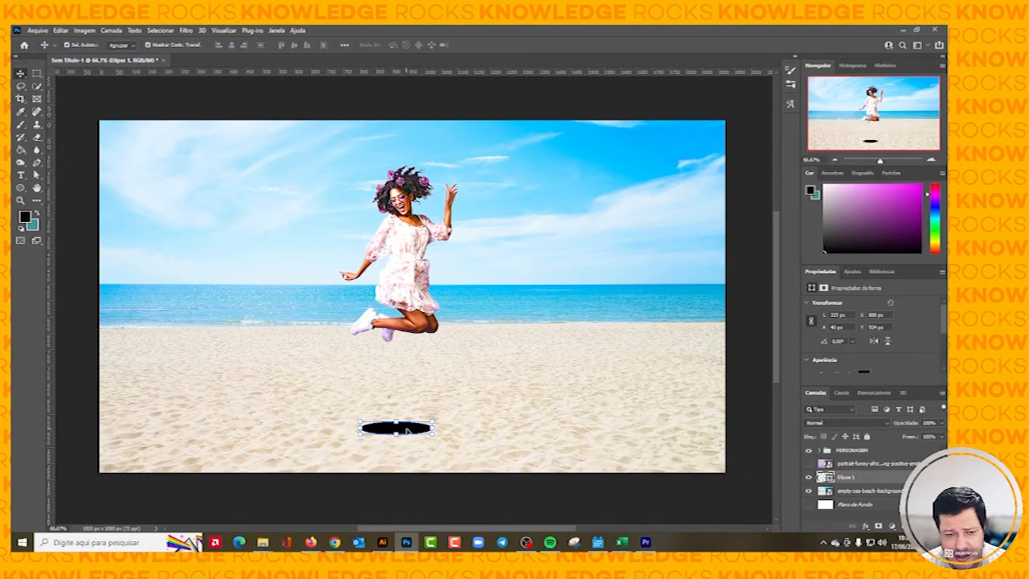
{"action": "left_click_drag", "start_coordinate": [408, 431], "coordinate": [412, 433]}
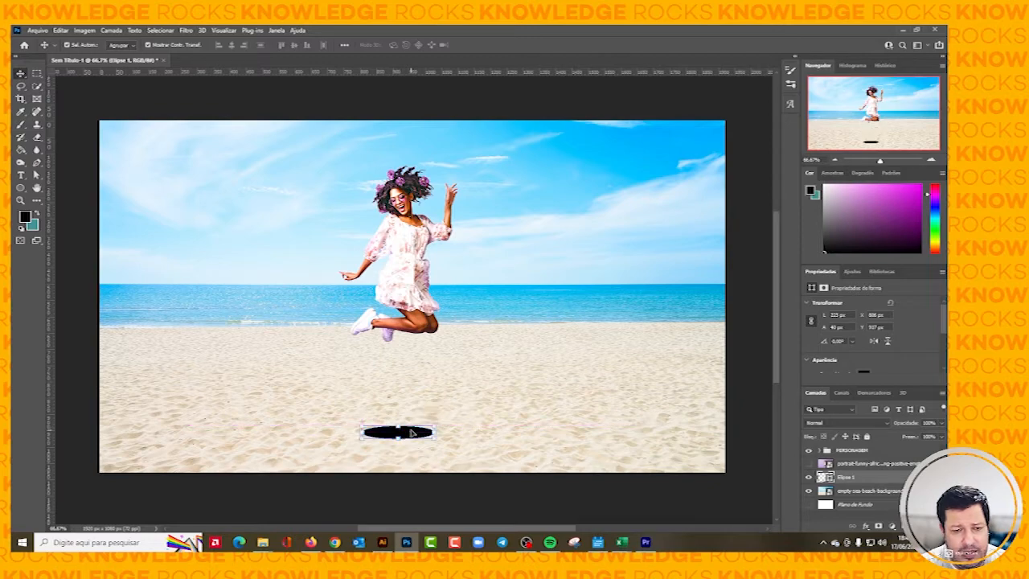
Convert the ellipse into a smart object and apply a Box Blur with a 13-pixel radius.
{"action": "left_click", "coordinate": [186, 30]}
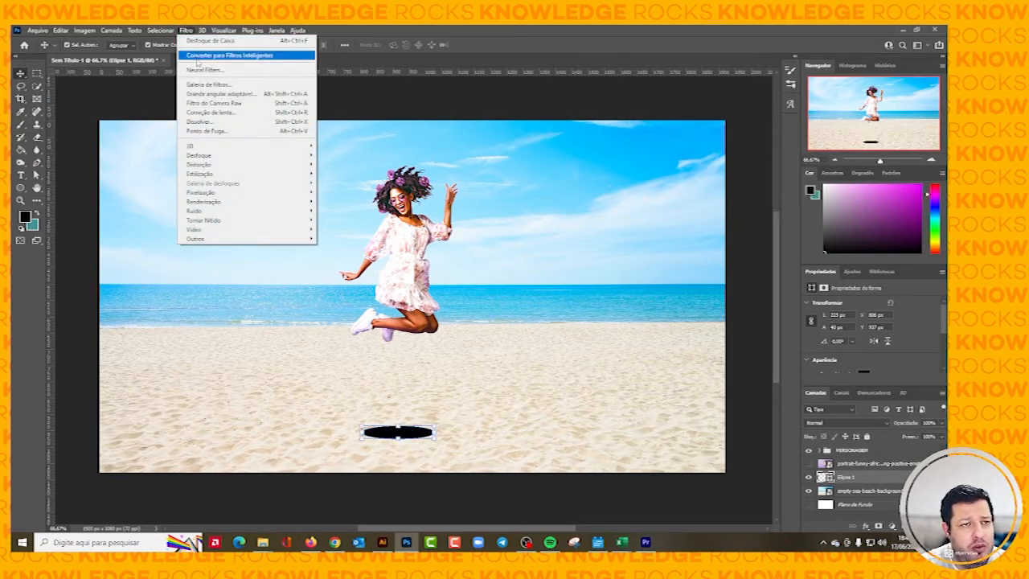
{"action": "mouse_move", "coordinate": [214, 166]}
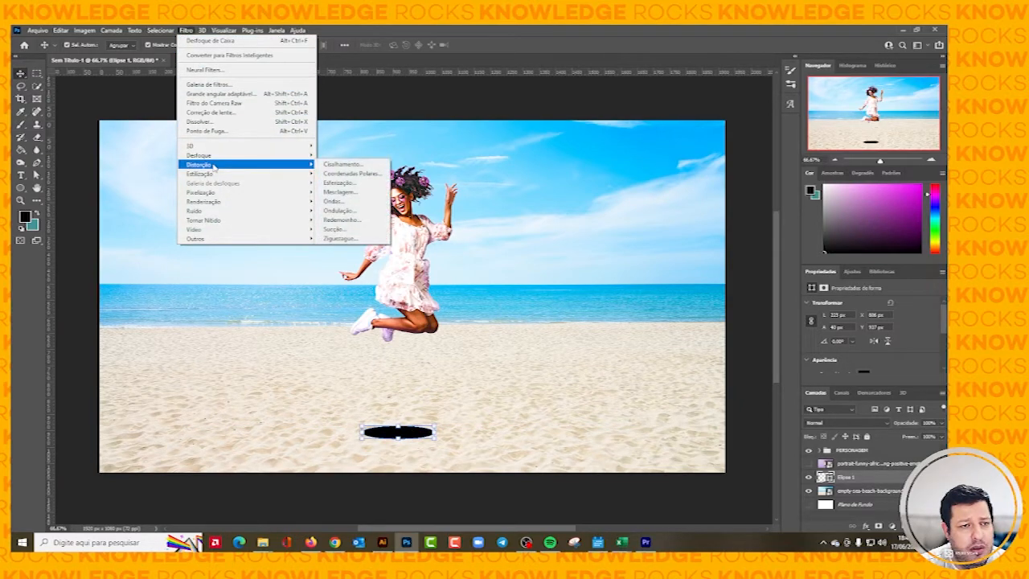
{"action": "left_click", "coordinate": [328, 166]}
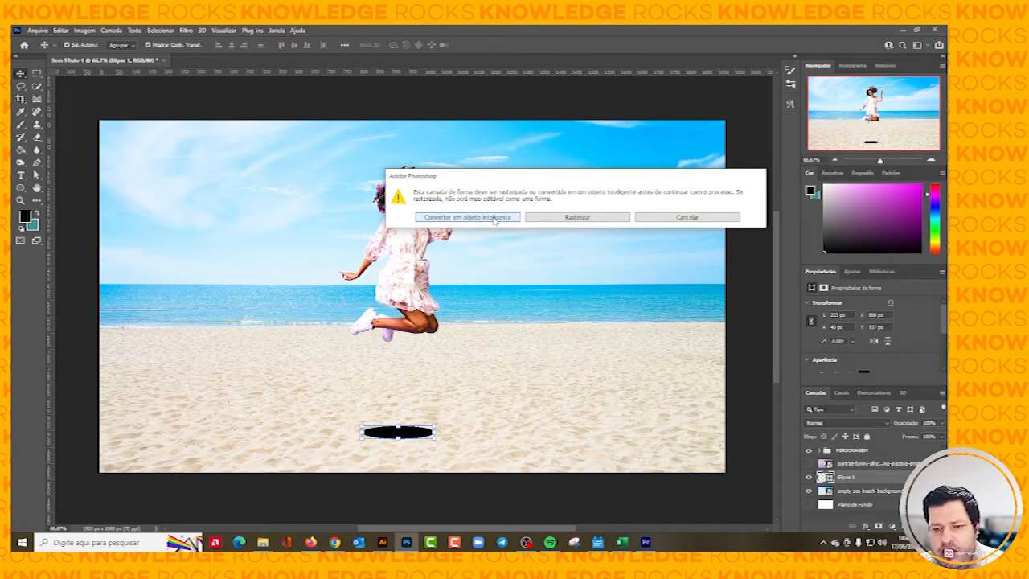
{"action": "left_click", "coordinate": [494, 218]}
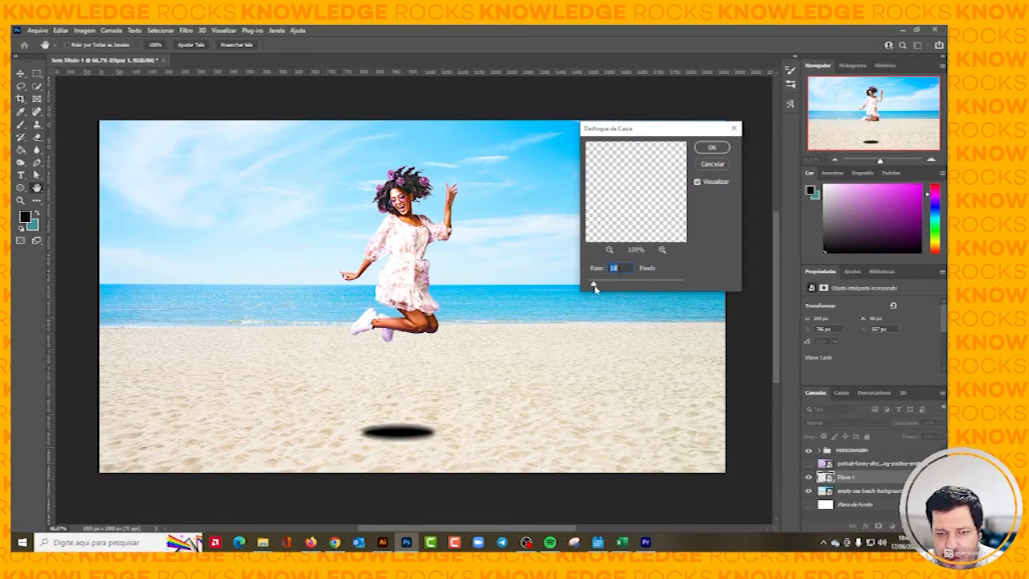
{"action": "left_click_drag", "start_coordinate": [594, 287], "coordinate": [596, 287]}
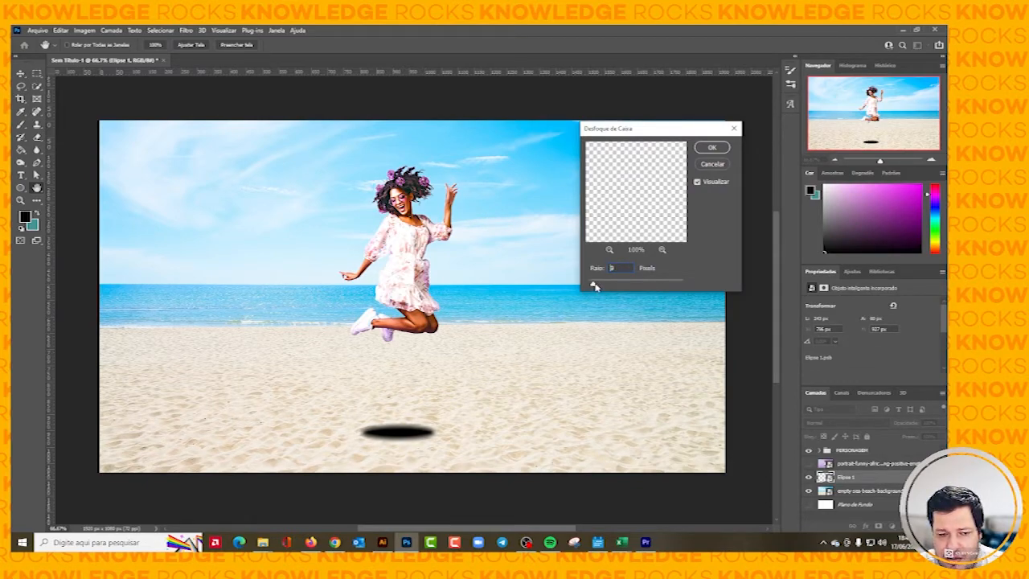
{"action": "left_click", "coordinate": [711, 148]}
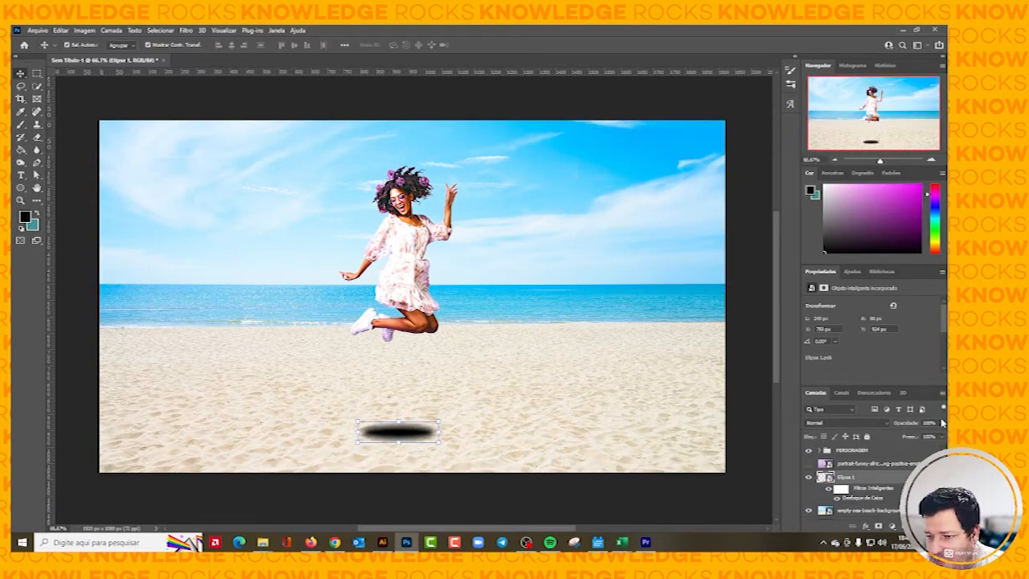
Lower the blurred ellipse layer's opacity to about 52% and deselect it.
{"action": "left_click", "coordinate": [942, 423]}
{"action": "left_click_drag", "start_coordinate": [942, 435], "coordinate": [919, 436]}
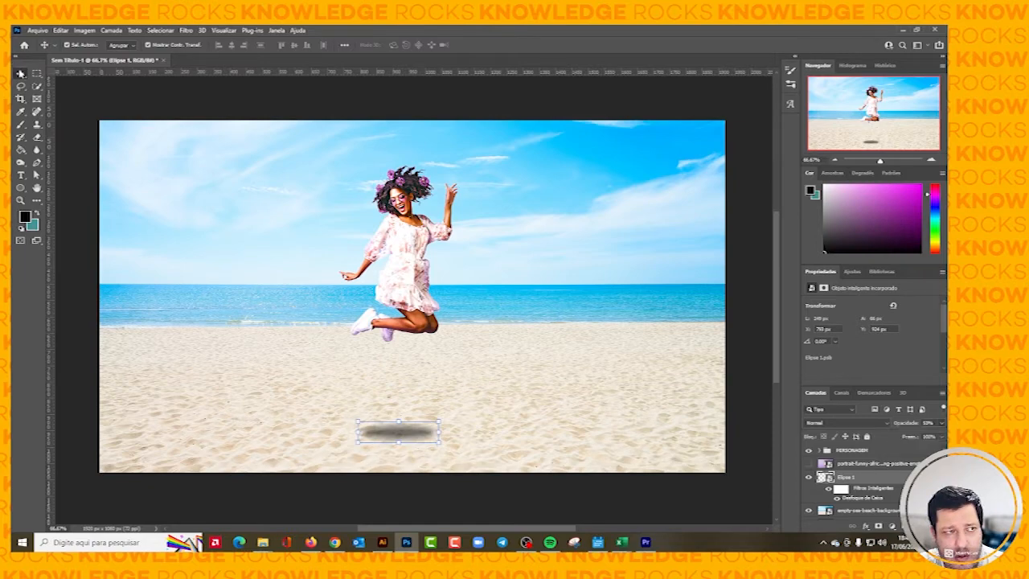
{"action": "left_click", "coordinate": [150, 110]}
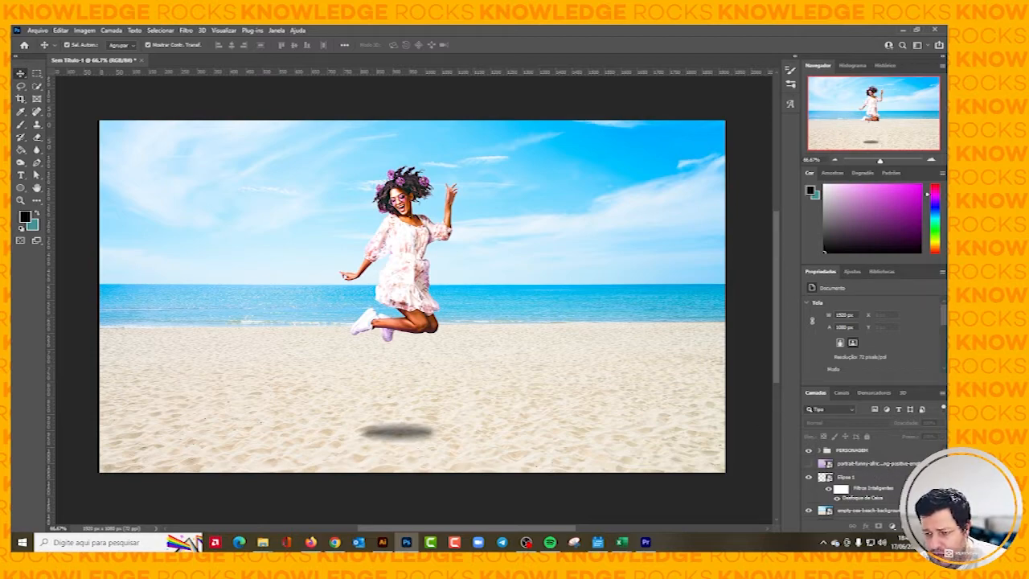
Rename the blurred ellipse layer as SOMBRA.
{"action": "double_click", "coordinate": [845, 476]}
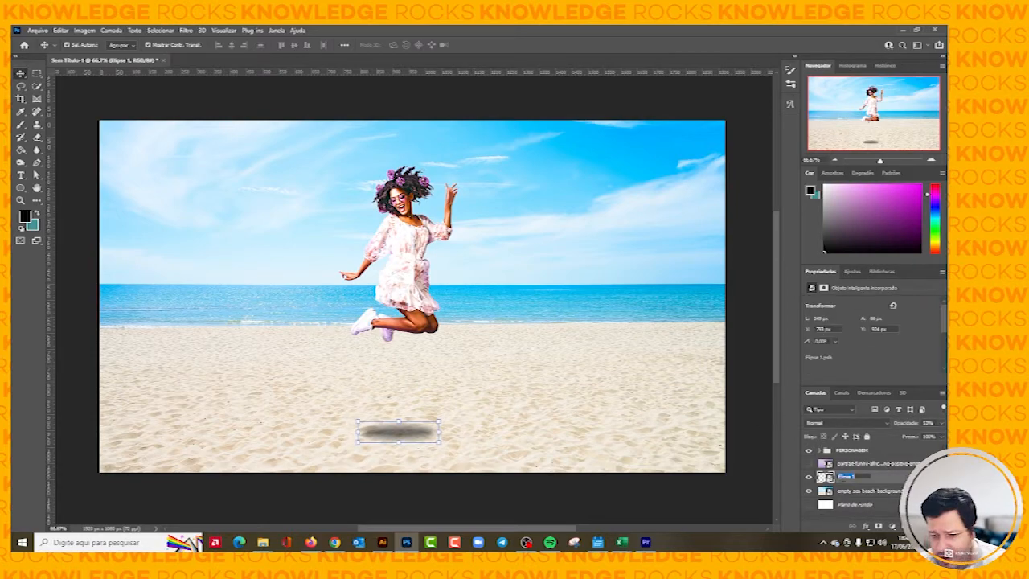
{"action": "type", "text": "SOMBR"}
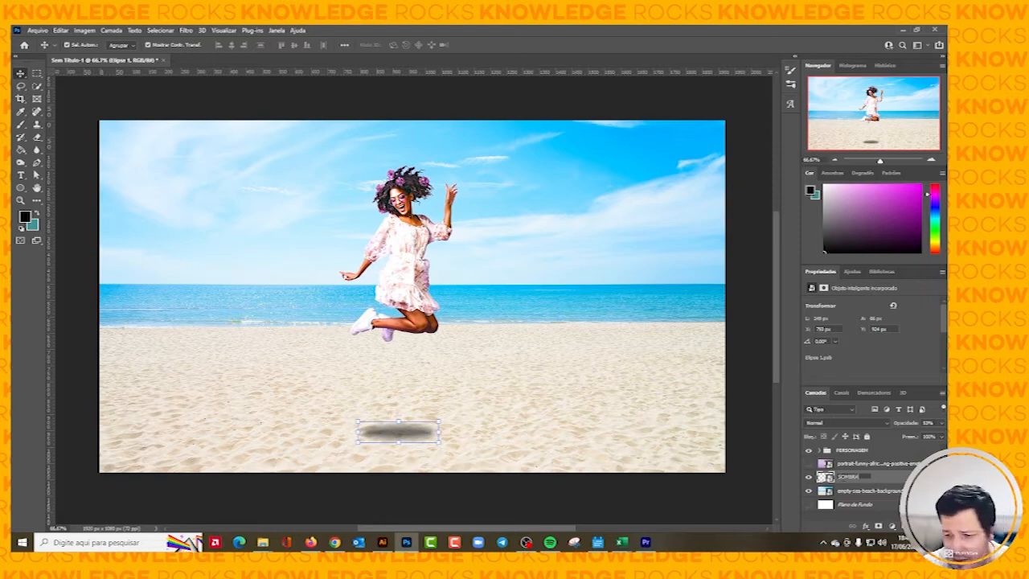
{"action": "type", "text": "A"}
{"action": "key", "text": "Return"}
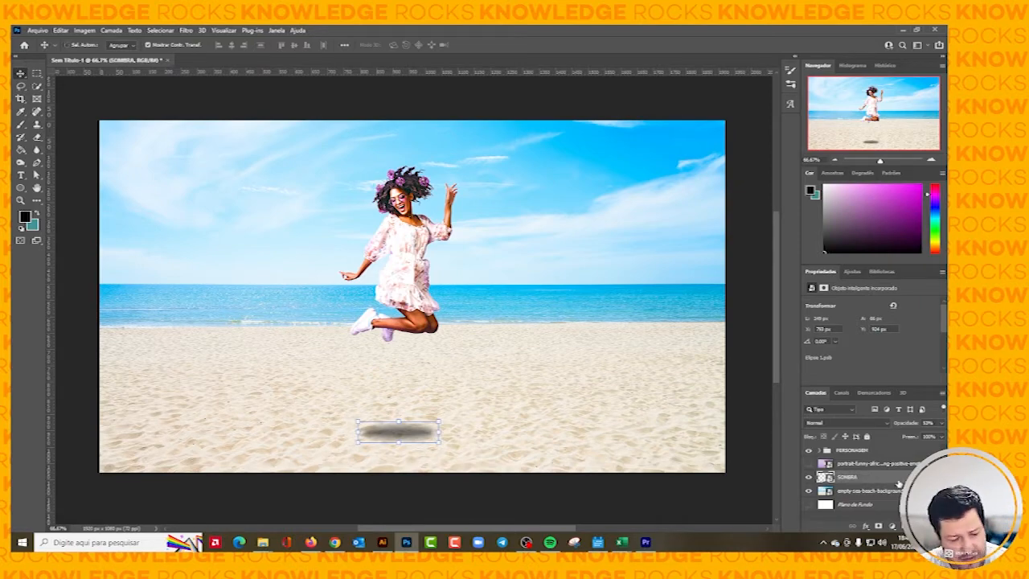
Duplicate the SOMBRA layer and apply a Motion Blur to the copy with angle 0° and a distance of 232 pixels.
{"action": "key", "text": "ctrl+j"}
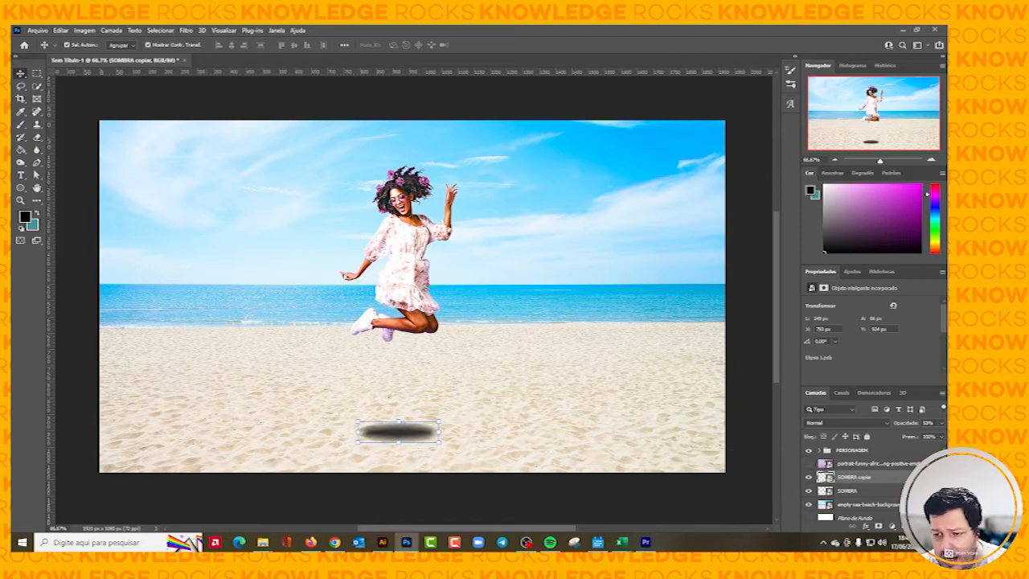
{"action": "left_click", "coordinate": [936, 478]}
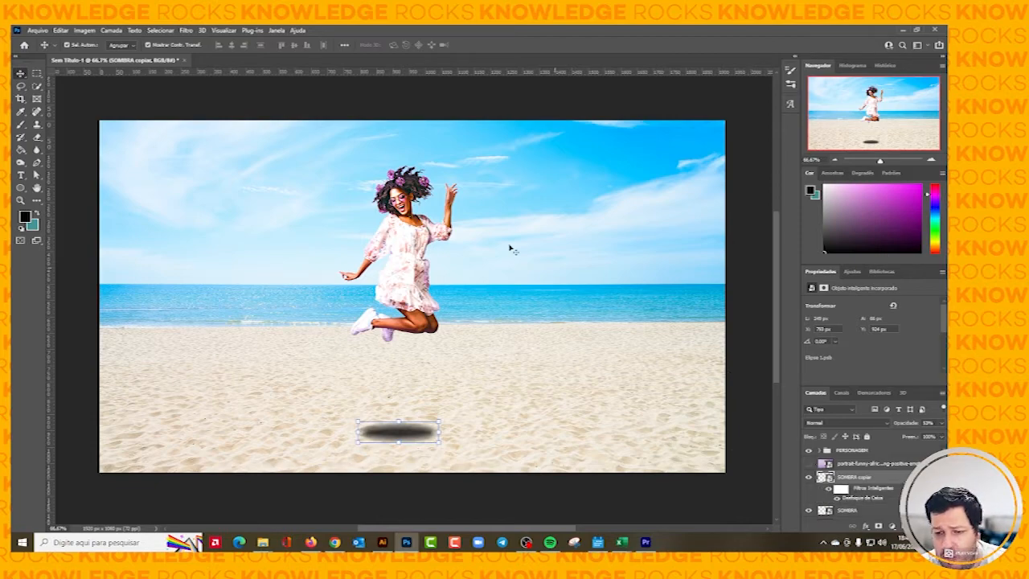
{"action": "left_click", "coordinate": [186, 30]}
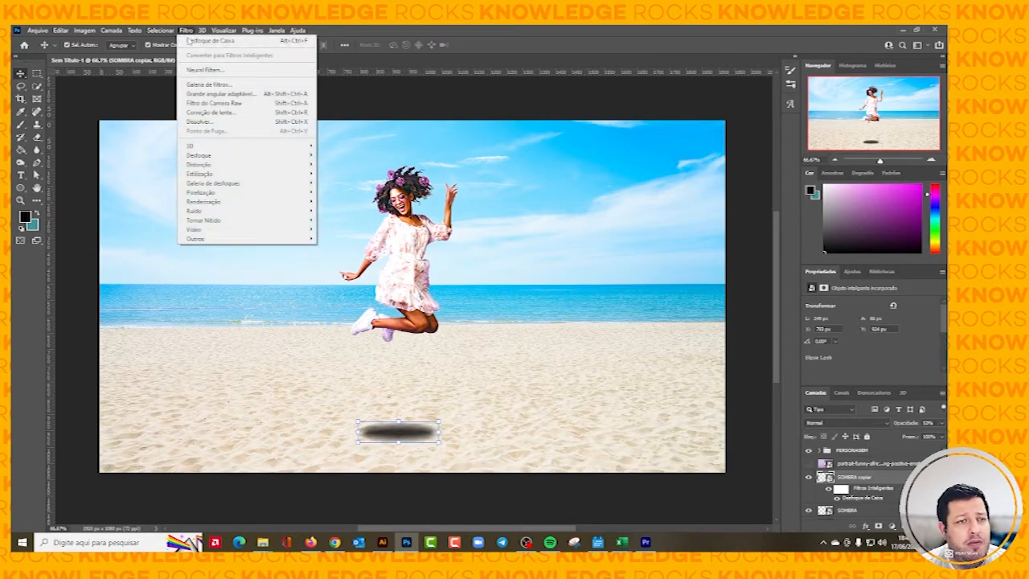
{"action": "mouse_move", "coordinate": [213, 155]}
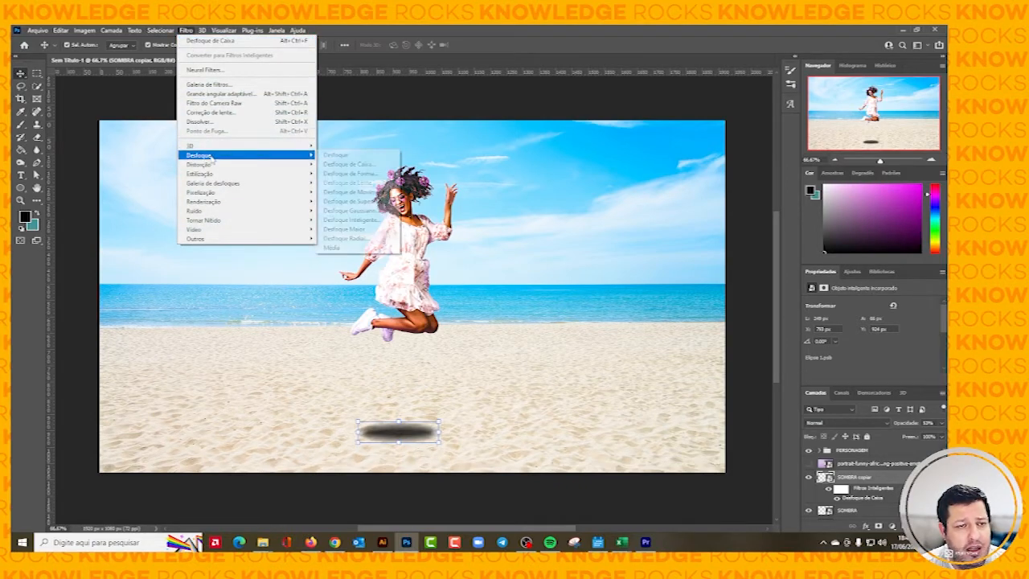
{"action": "left_click", "coordinate": [353, 193]}
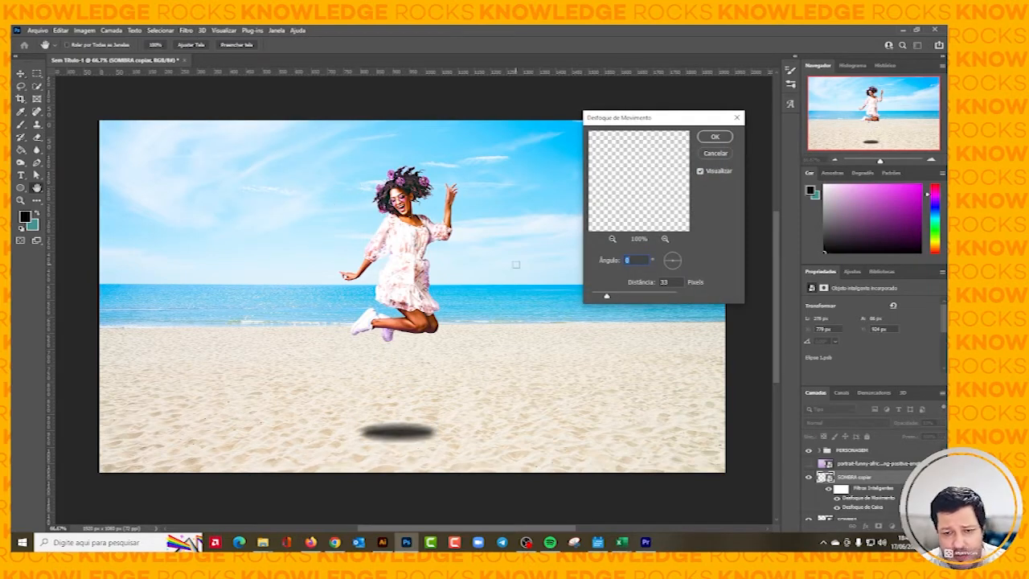
{"action": "left_click_drag", "start_coordinate": [606, 296], "coordinate": [639, 299]}
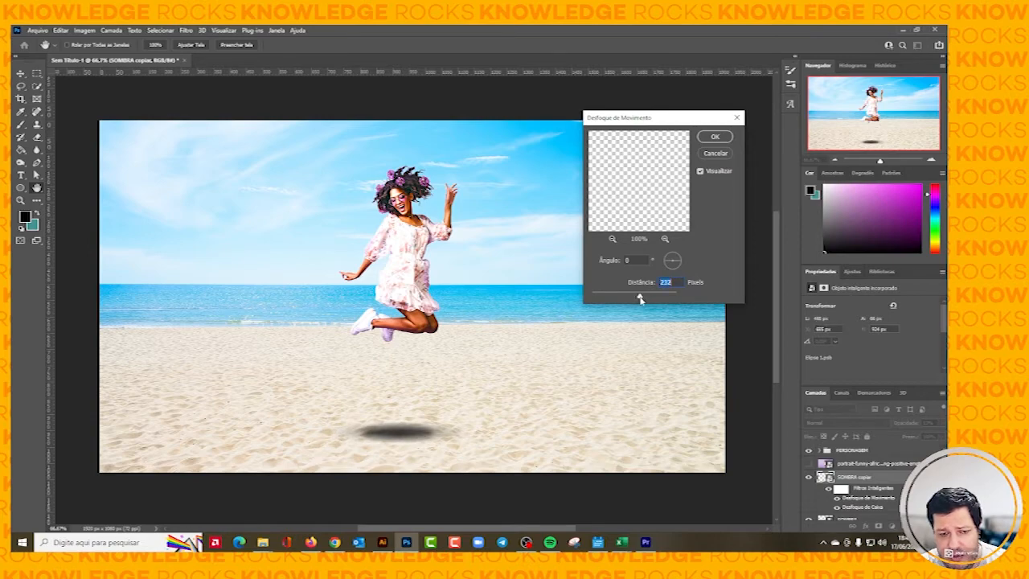
{"action": "left_click", "coordinate": [715, 137]}
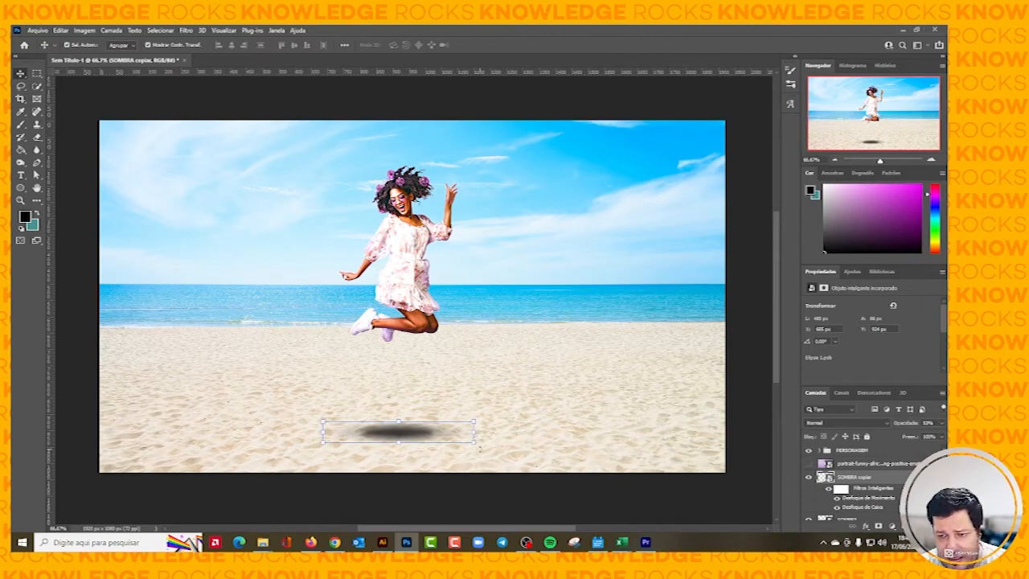
Raise the motion-blurred shadow copy's opacity to about 88% and collapse its smart filter list.
{"action": "left_click", "coordinate": [941, 422]}
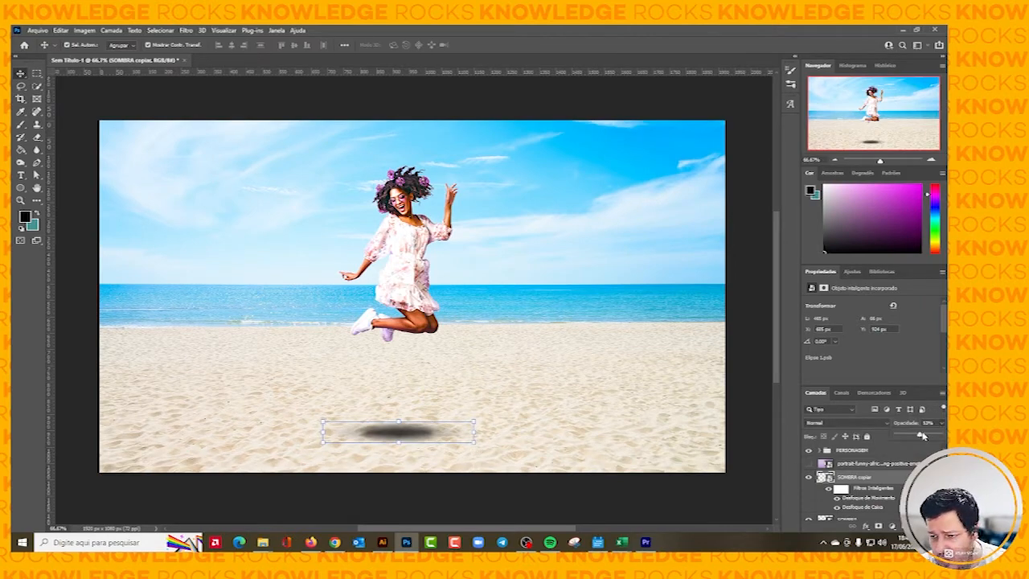
{"action": "left_click_drag", "start_coordinate": [922, 434], "coordinate": [936, 436]}
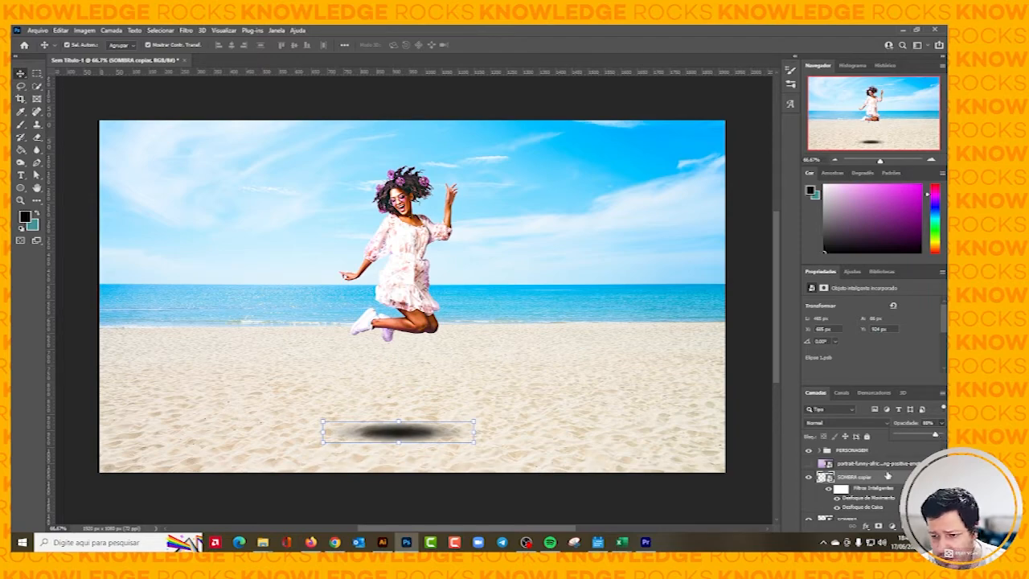
{"action": "left_click", "coordinate": [936, 477]}
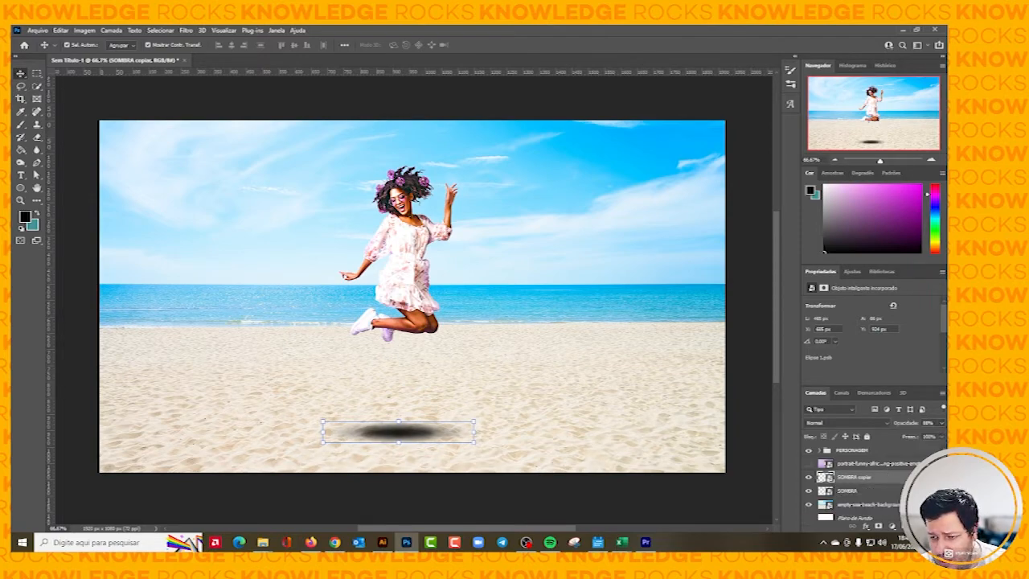
Lower the original SOMBRA layer's opacity to about 8% and deselect it.
{"action": "left_click", "coordinate": [886, 489]}
{"action": "left_click", "coordinate": [942, 423]}
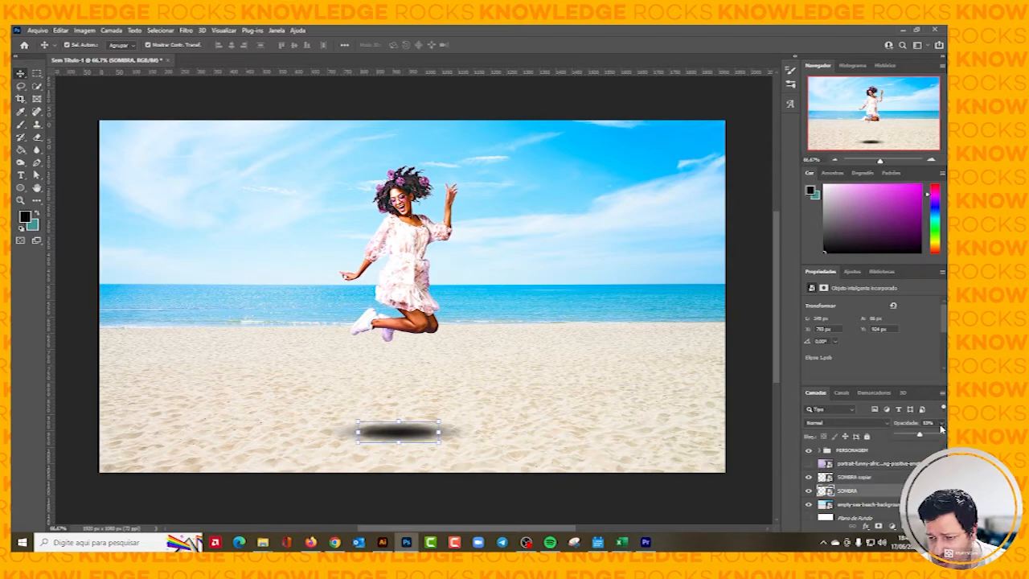
{"action": "left_click_drag", "start_coordinate": [933, 436], "coordinate": [900, 436]}
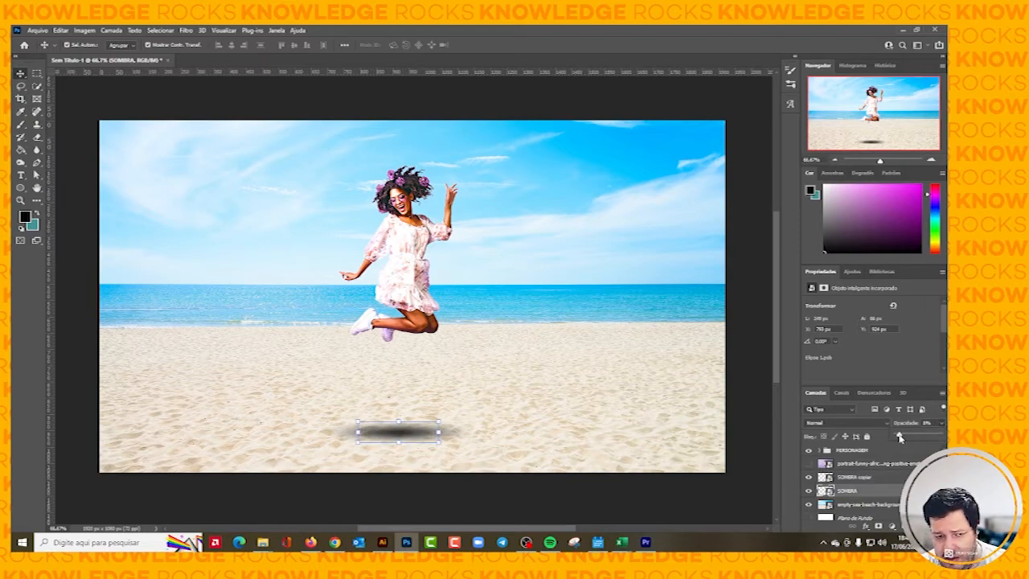
{"action": "left_click", "coordinate": [743, 400]}
{"action": "left_click", "coordinate": [744, 400]}
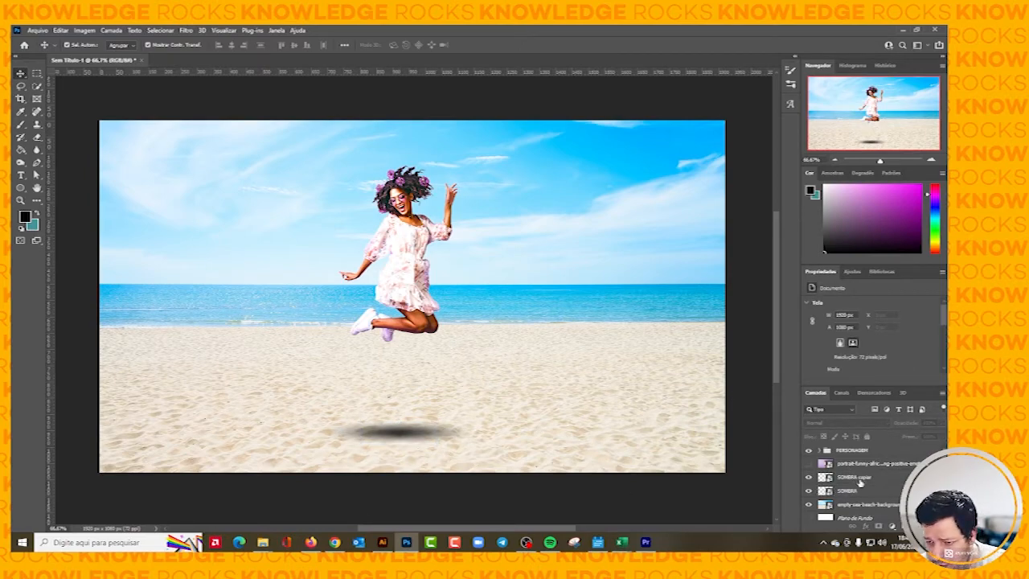
Group the two shadow layers and name the group SOMBRA.
{"action": "left_click", "coordinate": [857, 477]}
{"action": "left_click", "coordinate": [859, 491], "text": "shift"}
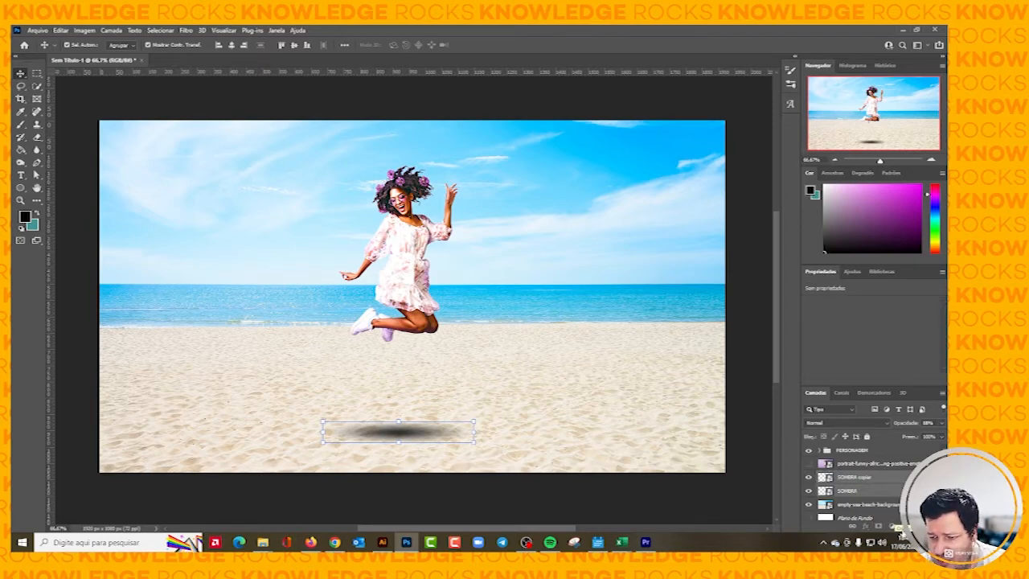
{"action": "key", "text": "ctrl+g"}
{"action": "double_click", "coordinate": [848, 476]}
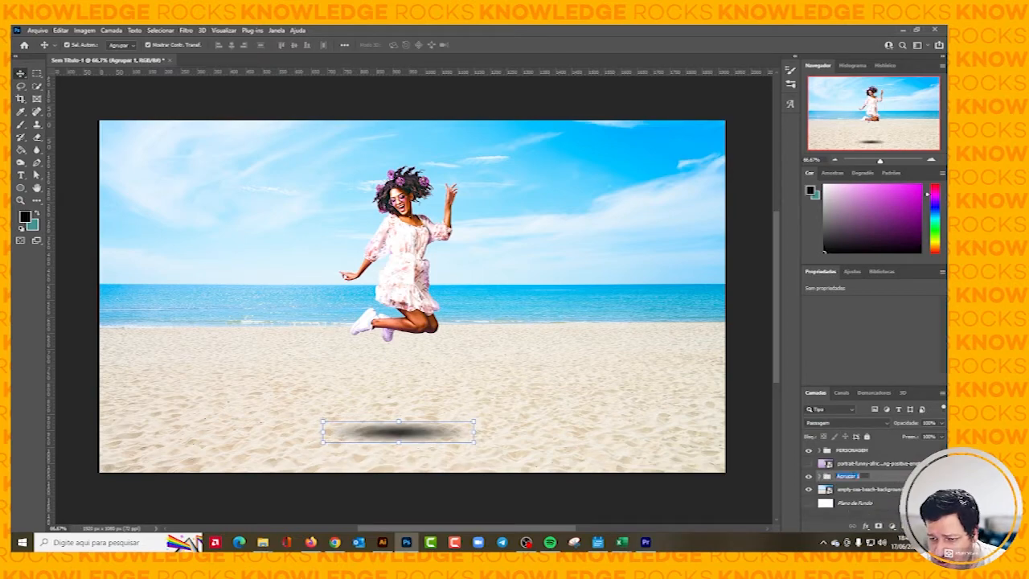
{"action": "type", "text": "SOMBRA"}
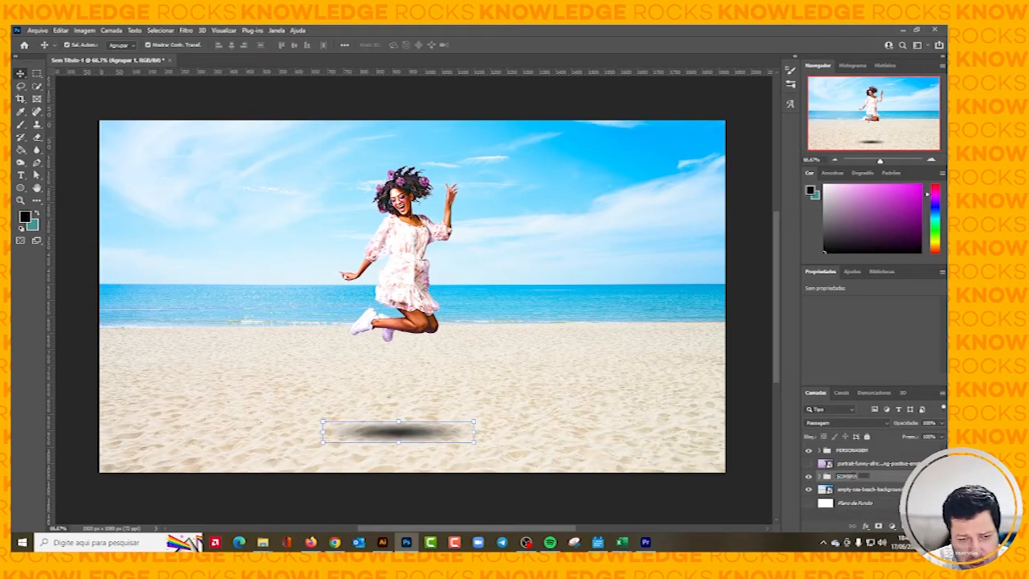
{"action": "key", "text": "Return"}
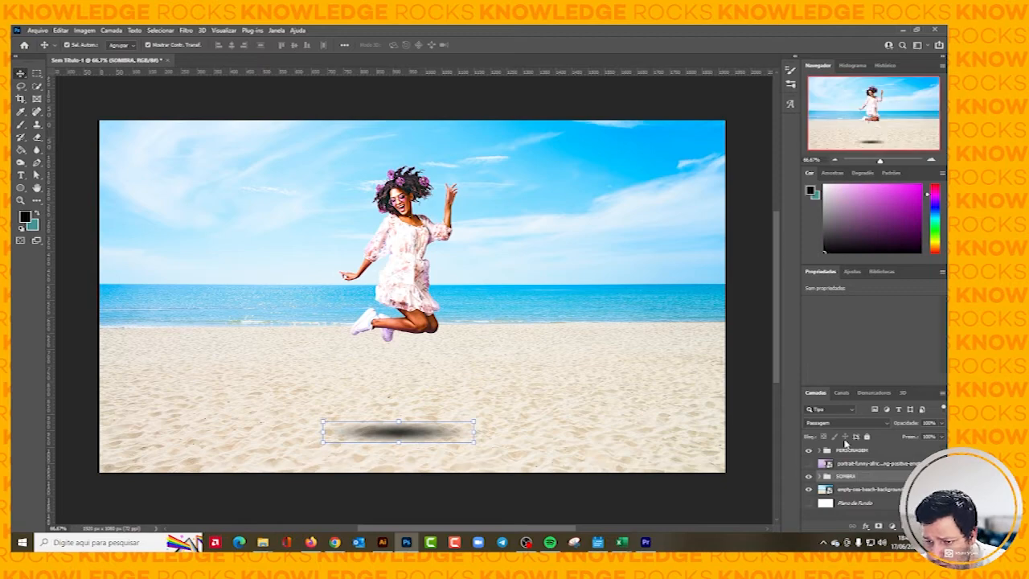
Lower the SOMBRA group's opacity to about 58% and deselect it.
{"action": "left_click", "coordinate": [941, 422]}
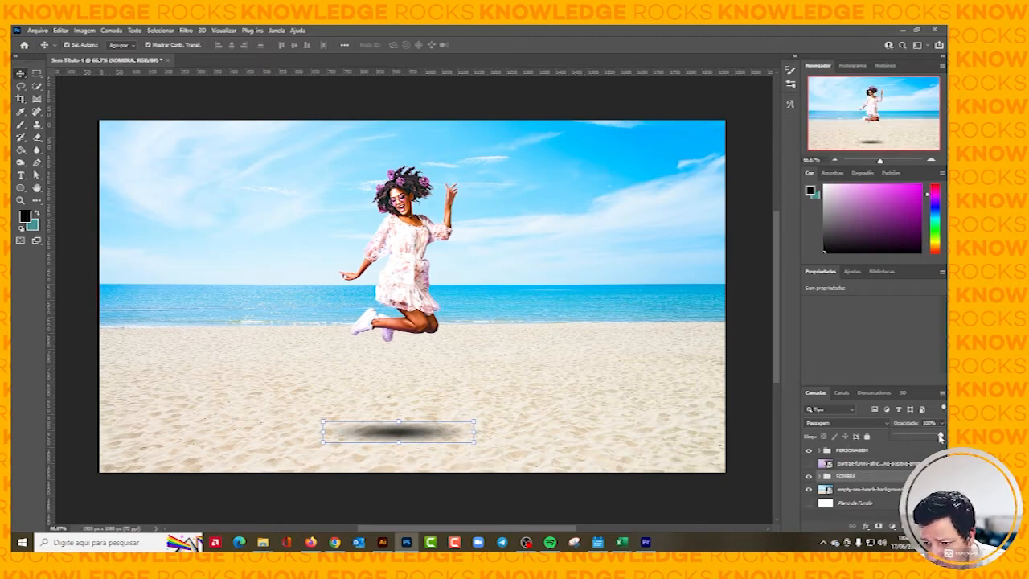
{"action": "left_click_drag", "start_coordinate": [946, 436], "coordinate": [923, 439]}
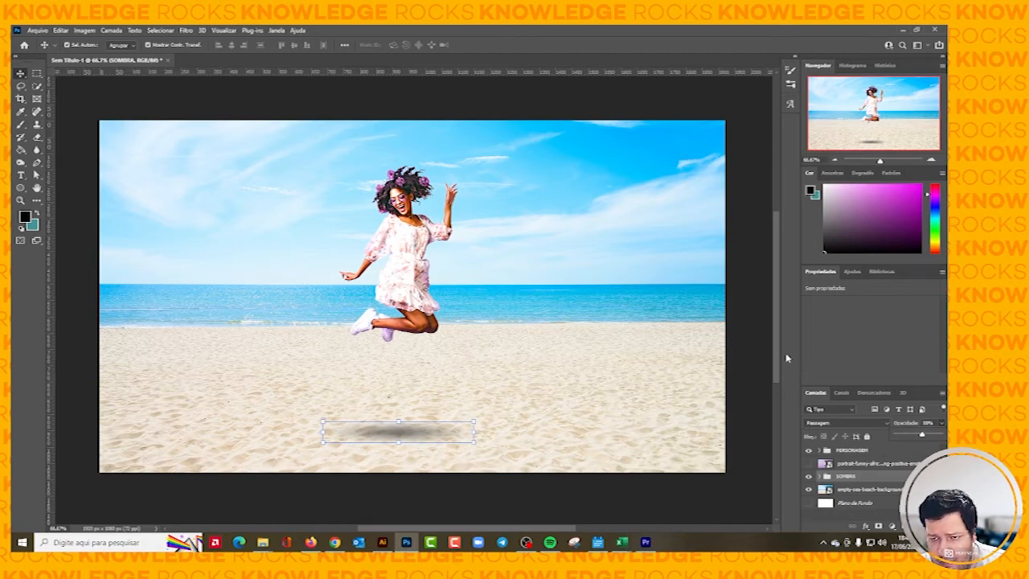
{"action": "left_click", "coordinate": [739, 338]}
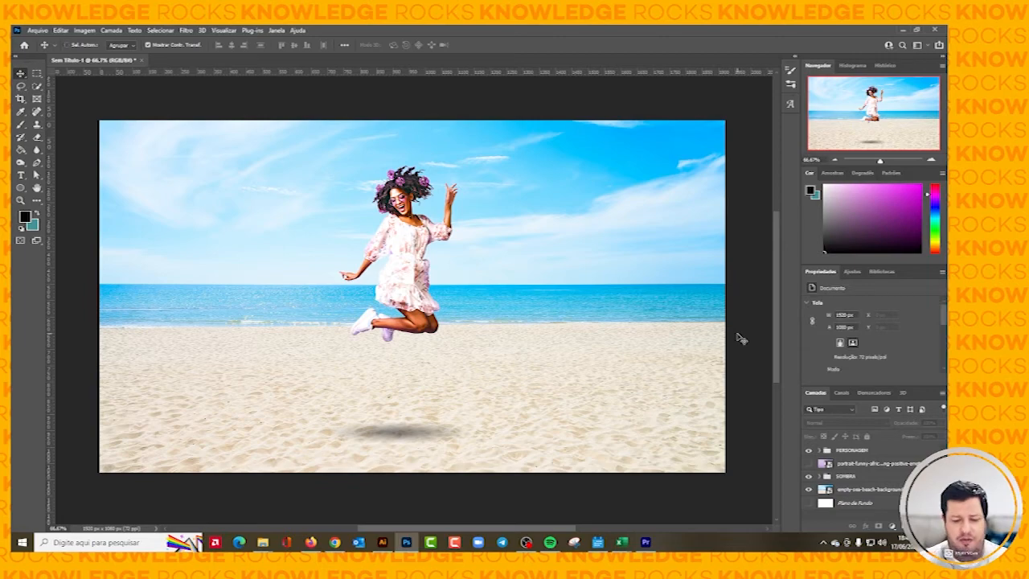
Expand the PERSONAGEM group and toggle its clipped top layer off and on to compare the woman with and without it.
{"action": "key", "text": "ctrl+minus"}
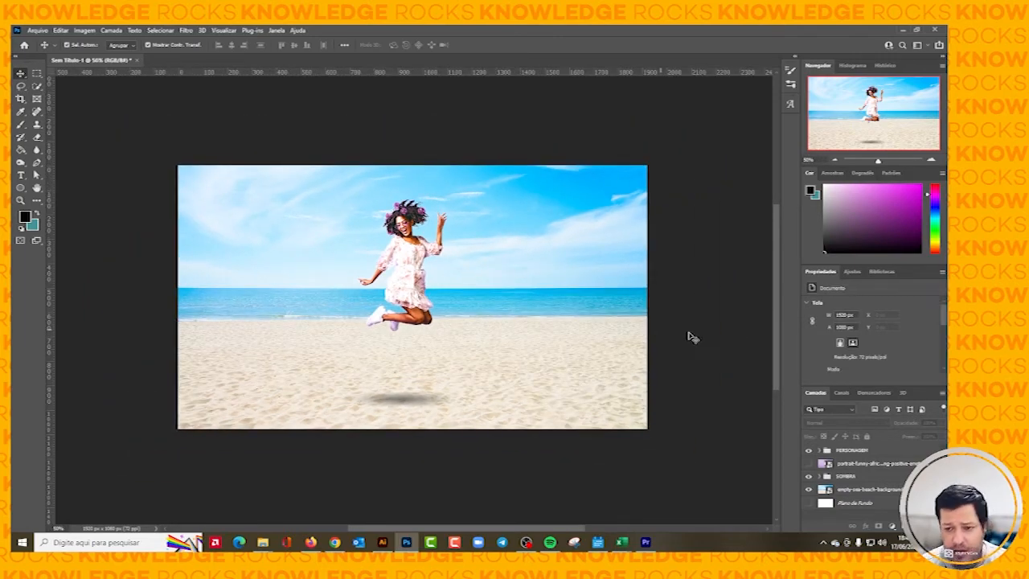
{"action": "left_click", "coordinate": [820, 451]}
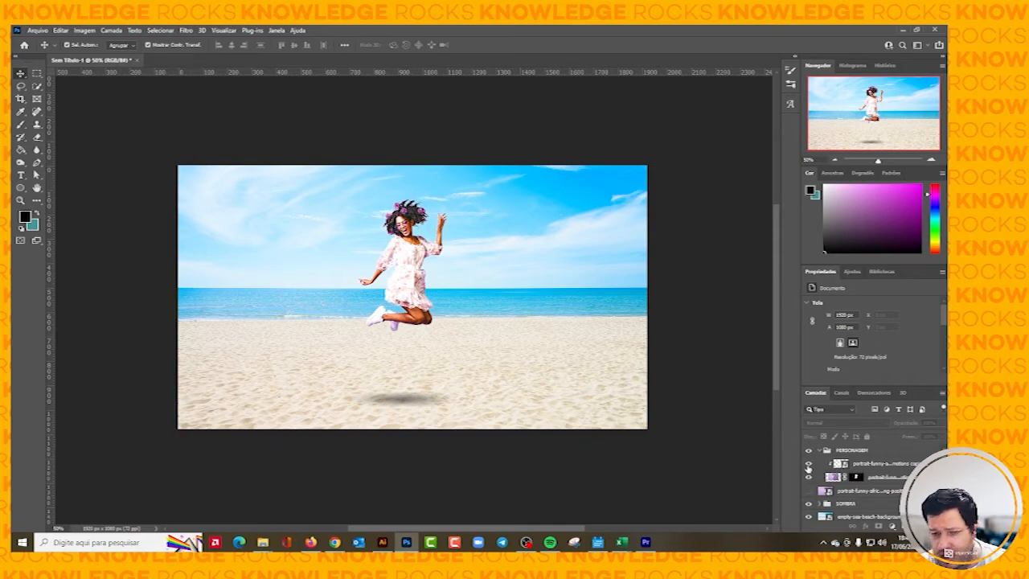
{"action": "left_click", "coordinate": [809, 464]}
{"action": "left_click", "coordinate": [809, 464]}
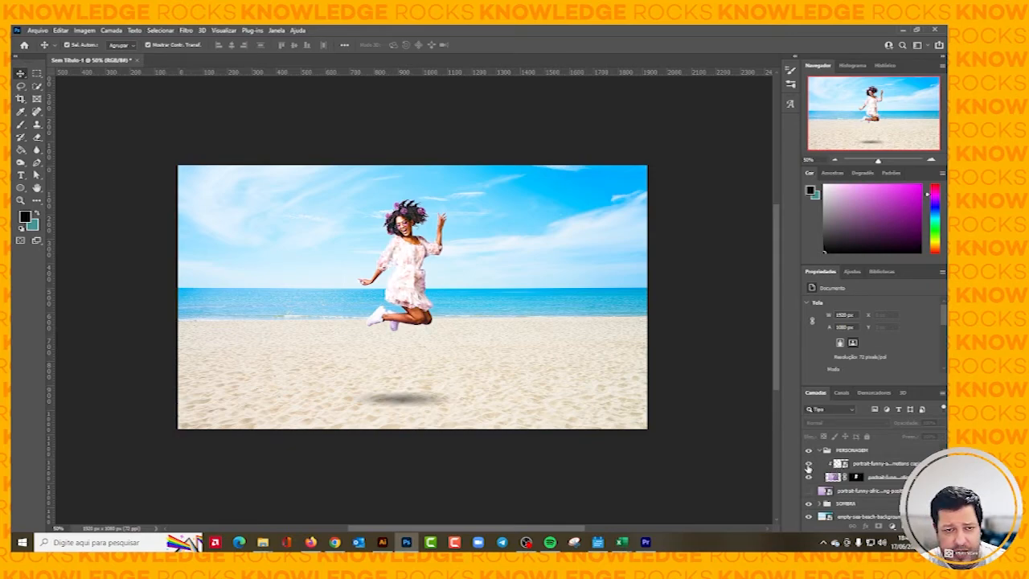
{"action": "left_click", "coordinate": [809, 465]}
{"action": "left_click", "coordinate": [809, 465]}
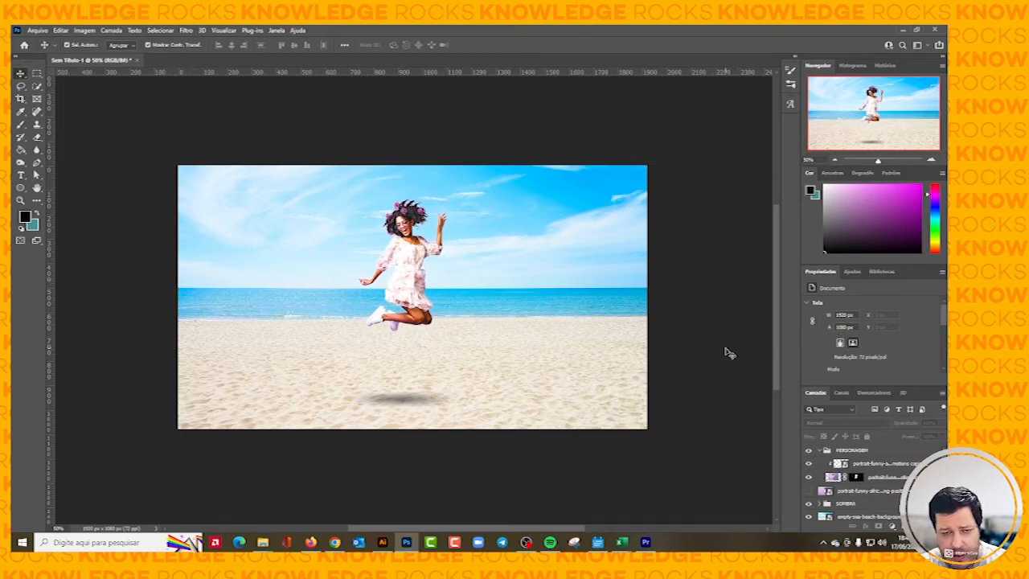
{"action": "key", "text": "ctrl+1"}
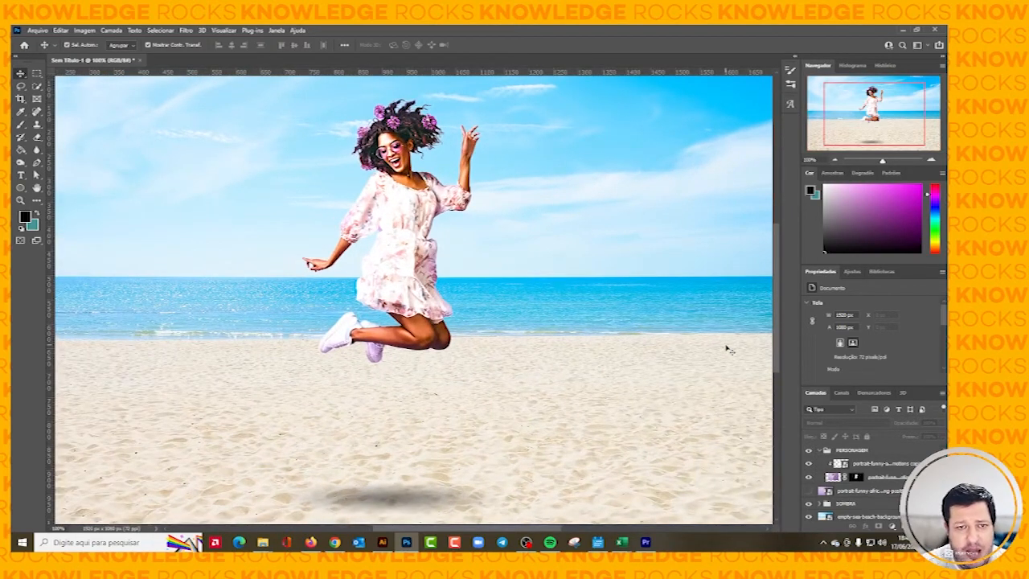
{"action": "scroll", "coordinate": [647, 381], "scroll_direction": "up", "scroll_amount": 2}
{"action": "scroll", "coordinate": [647, 383], "scroll_direction": "down", "scroll_amount": 2}
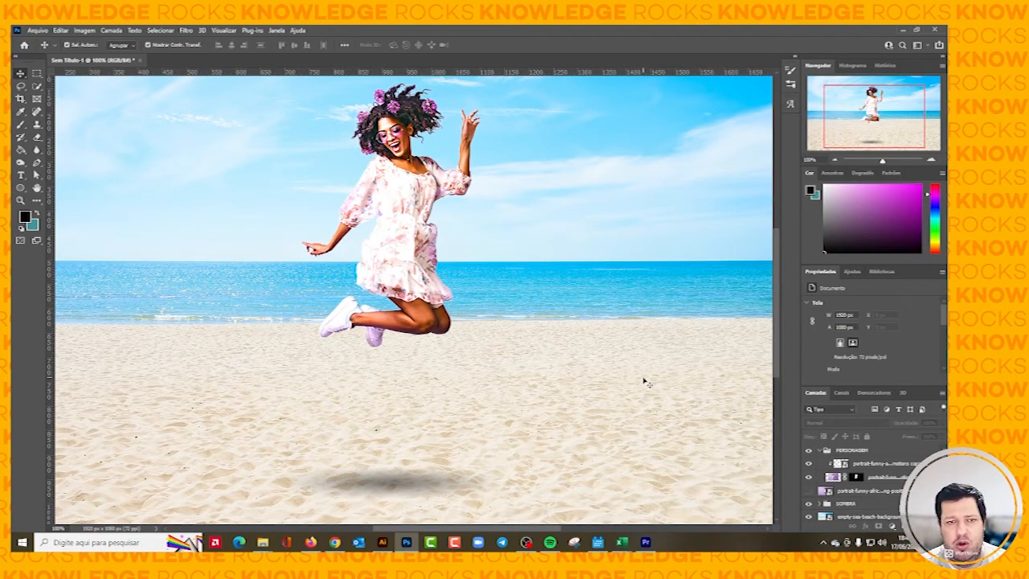
{"action": "scroll", "coordinate": [599, 387], "scroll_direction": "up", "scroll_amount": 1}
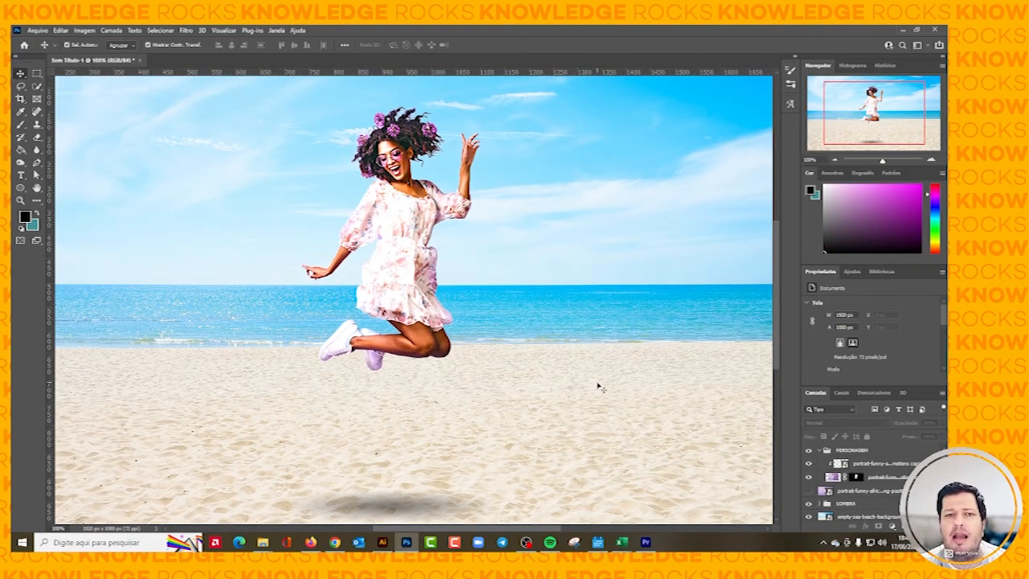
{"action": "scroll", "coordinate": [599, 388], "scroll_direction": "up", "scroll_amount": 1}
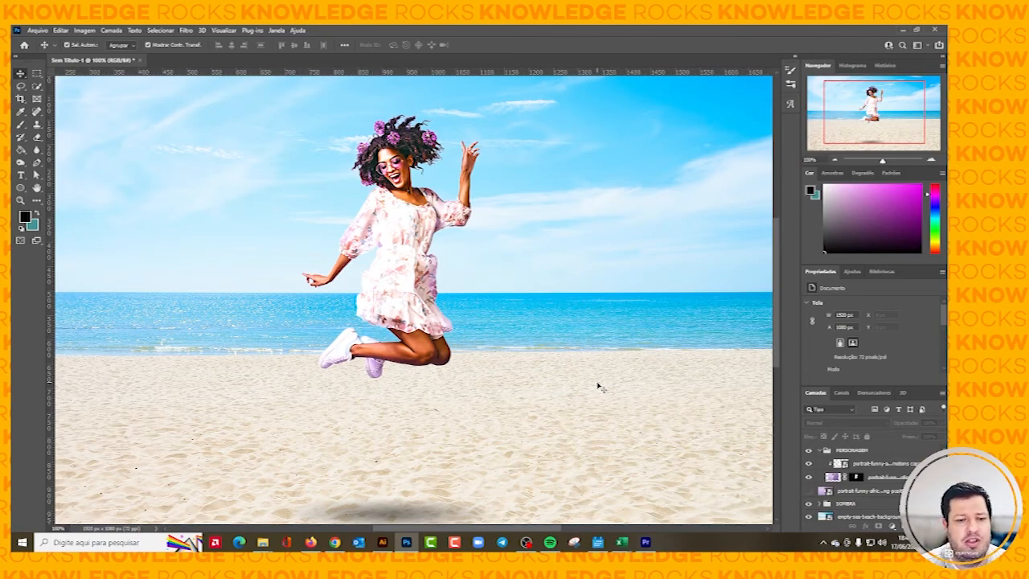
{"action": "scroll", "coordinate": [597, 387], "scroll_direction": "down", "scroll_amount": 3}
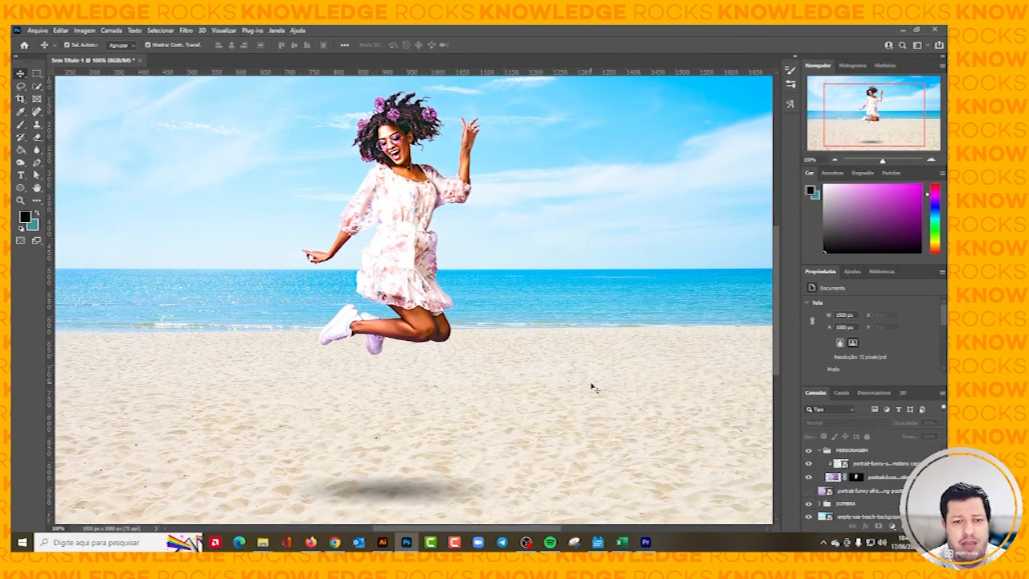